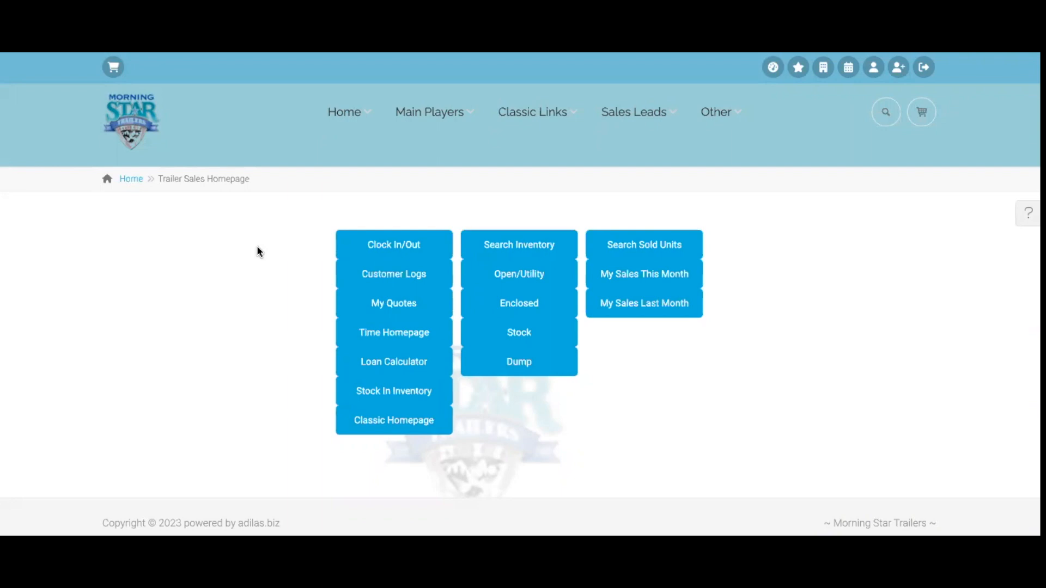
Open the demo payee's permission settings from the Add/Edit Payees & Permissions list
mouse_move(533, 111)
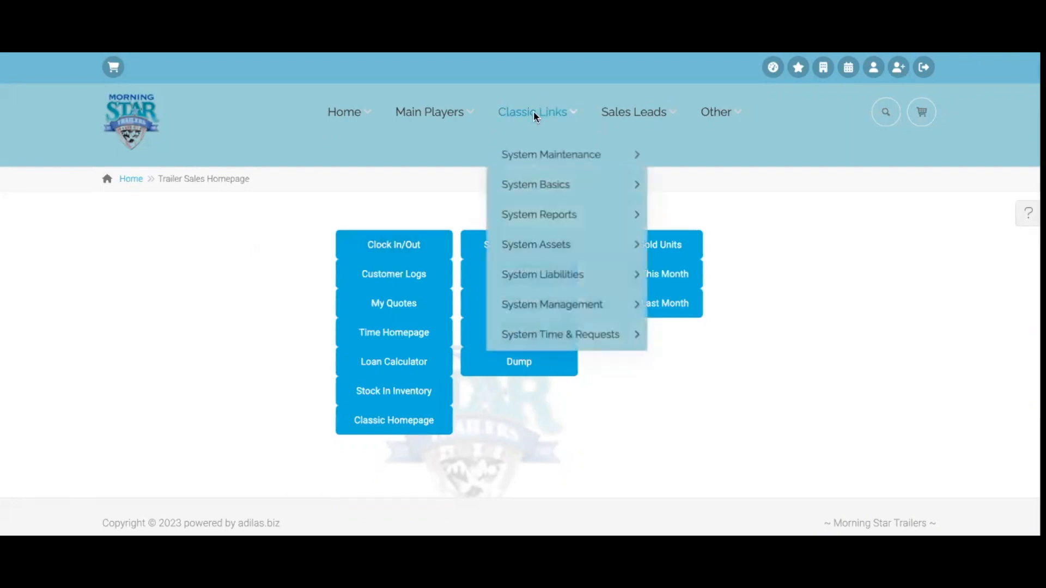
mouse_move(533, 319)
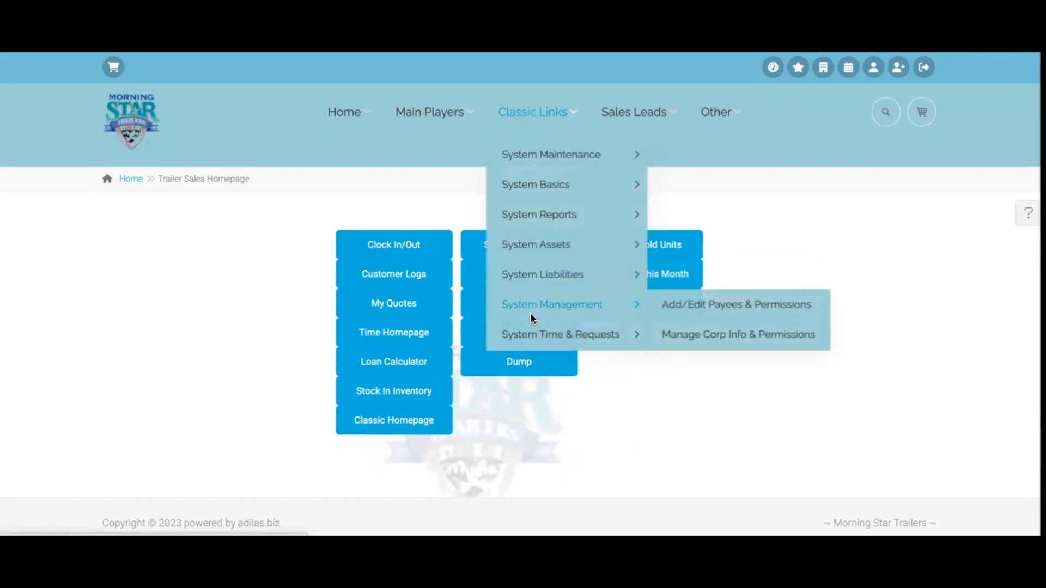
left_click(728, 304)
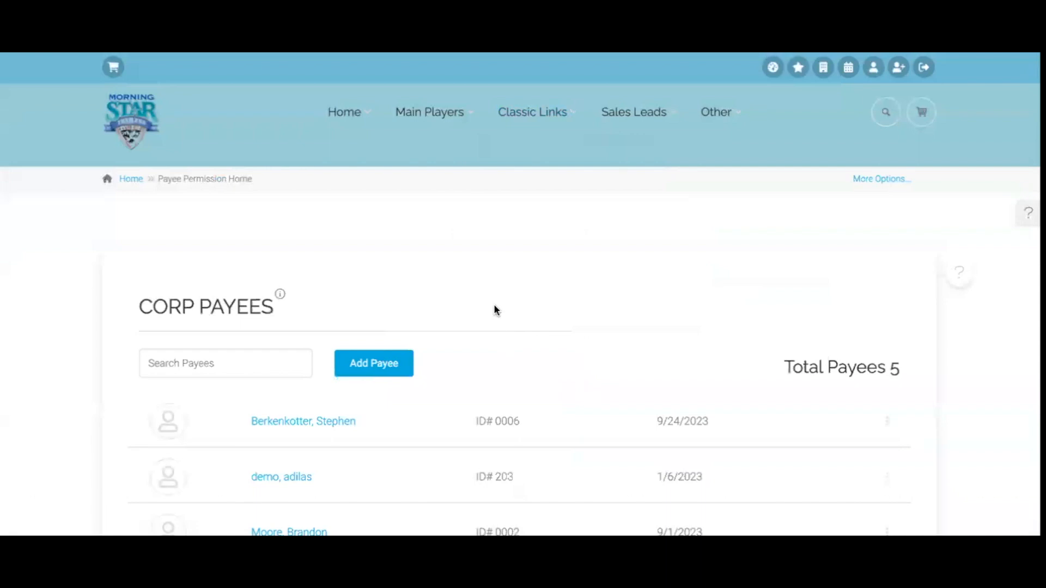
scroll(493, 304, "down", 3)
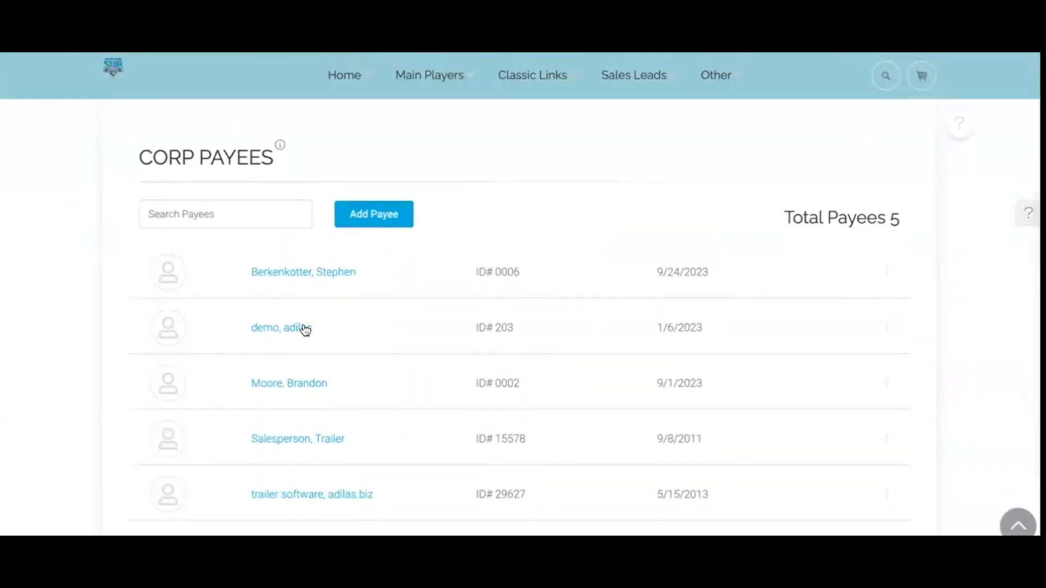
left_click(290, 328)
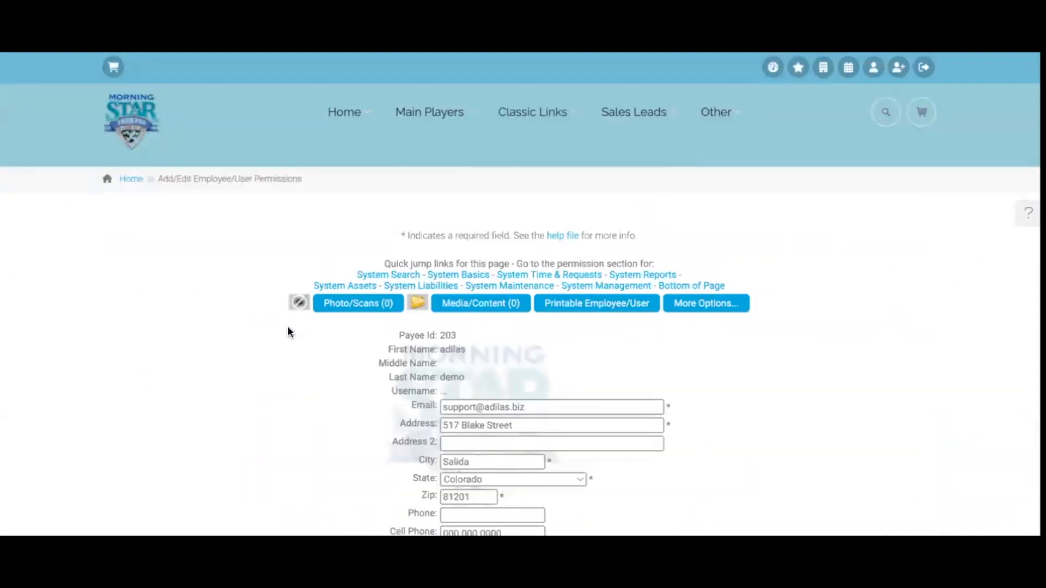
Check the Gift Card (#18) quick-search permission and save the payee
scroll(289, 327, "down", 15)
scroll(289, 316, "down", 12)
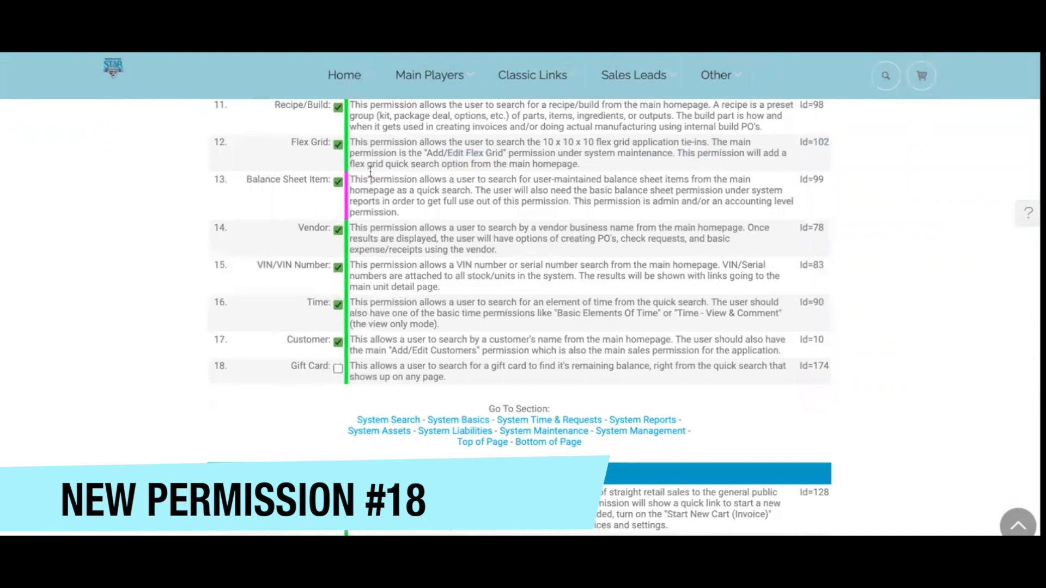
left_click(339, 368)
scroll(495, 271, "up", 3)
scroll(495, 270, "down", 4)
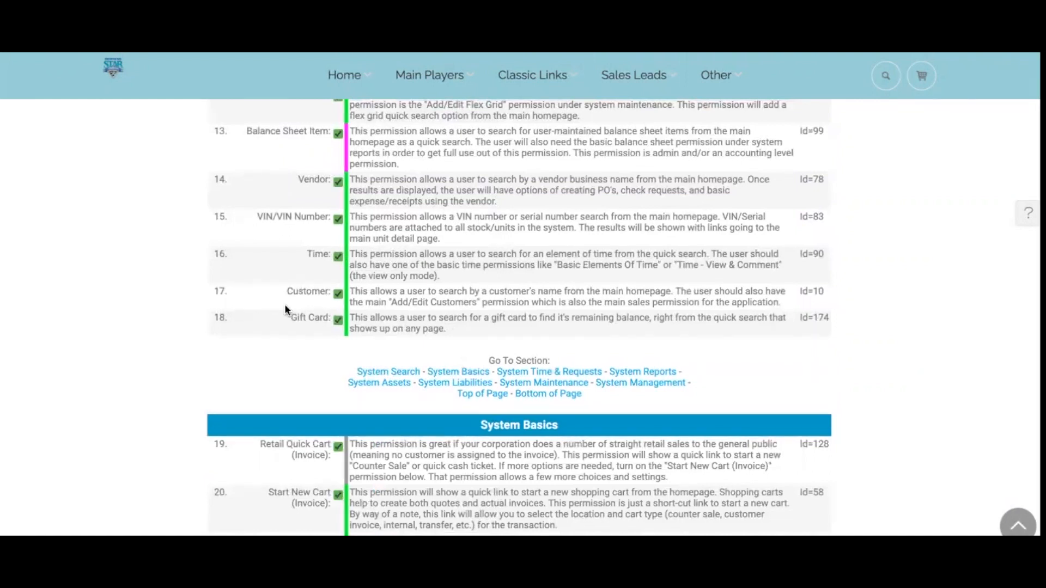
scroll(407, 317, "down", 15)
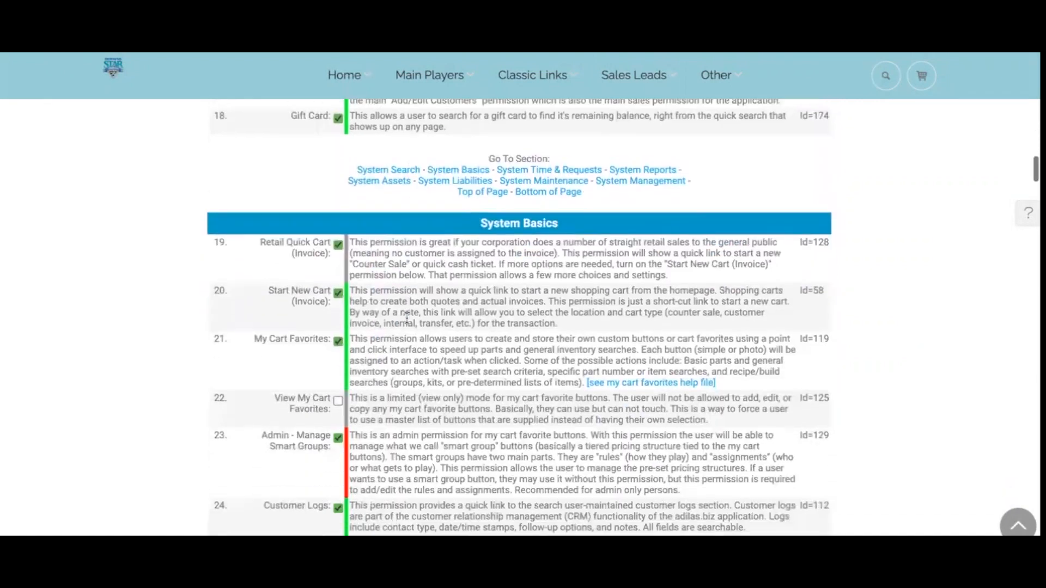
scroll(407, 318, "down", 20)
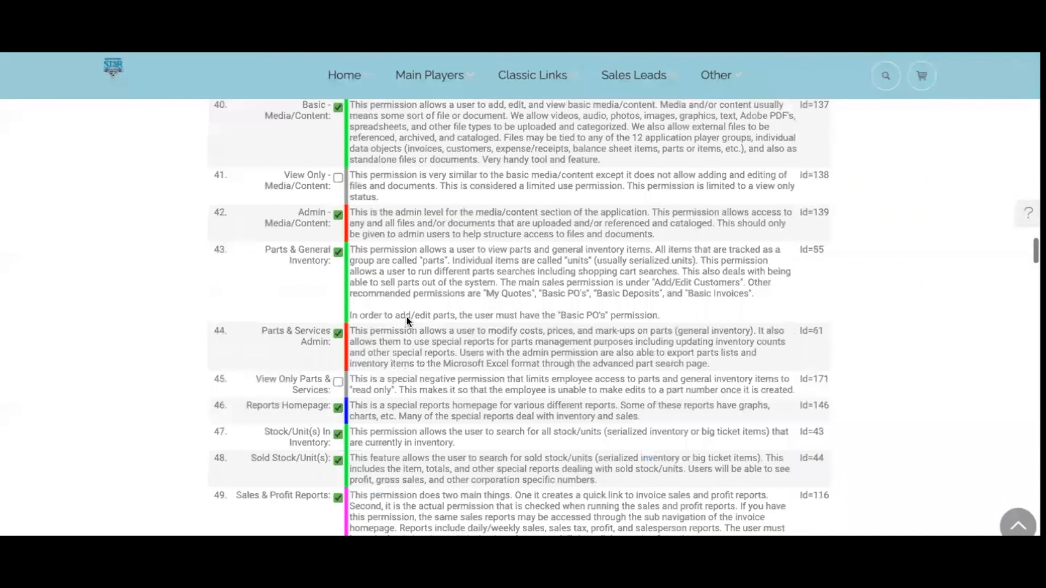
scroll(407, 317, "down", 20)
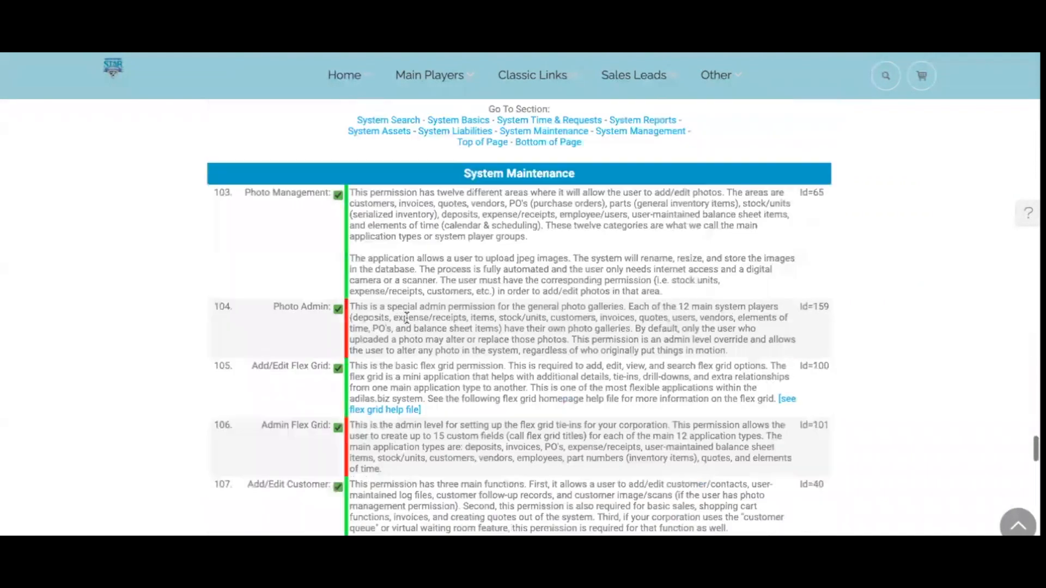
scroll(407, 317, "down", 6)
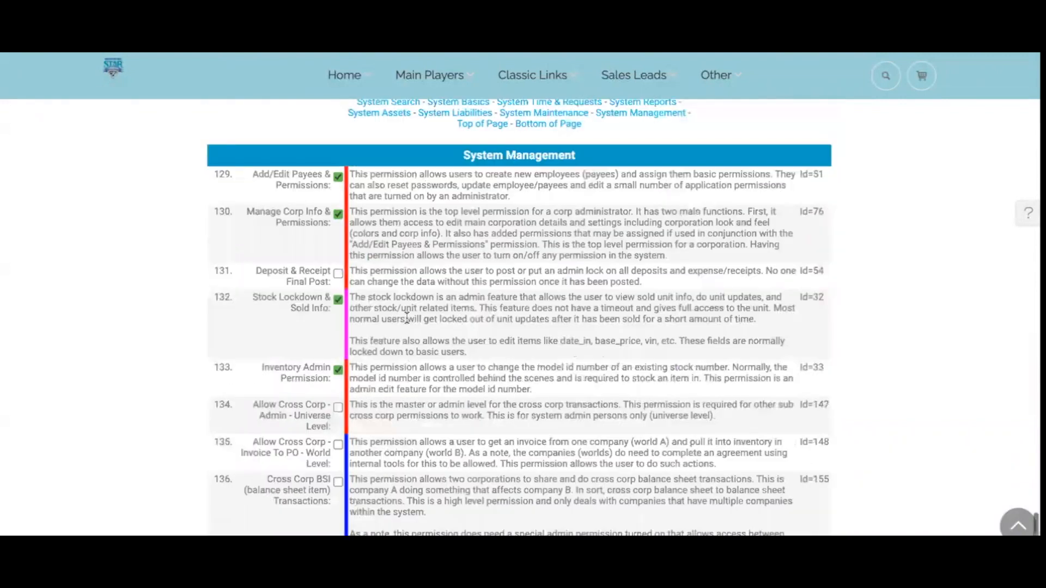
left_click(274, 436)
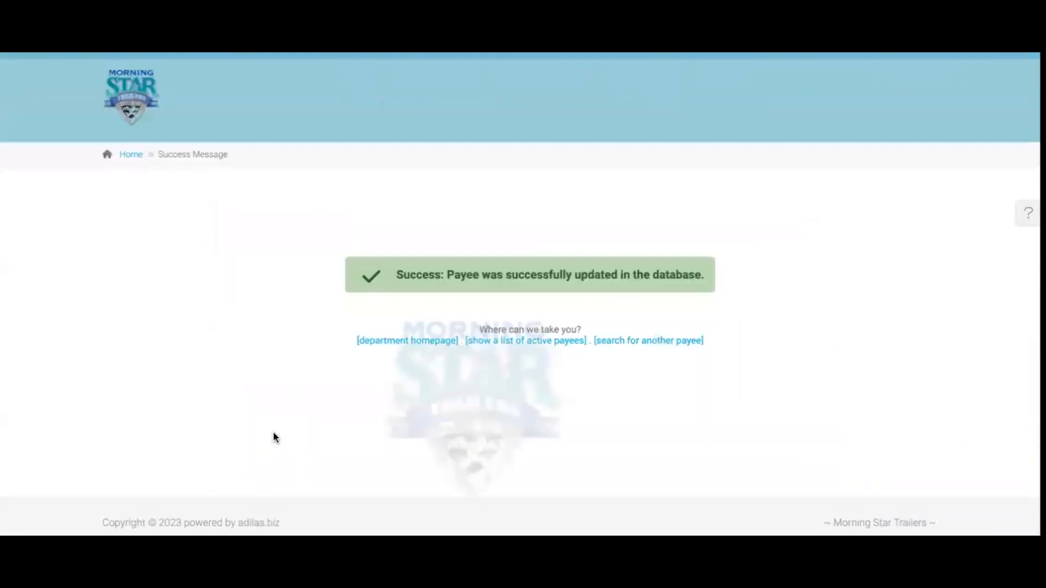
Return to the Trailer Sales Homepage and switch the quick search type to Gift Card
left_click(134, 90)
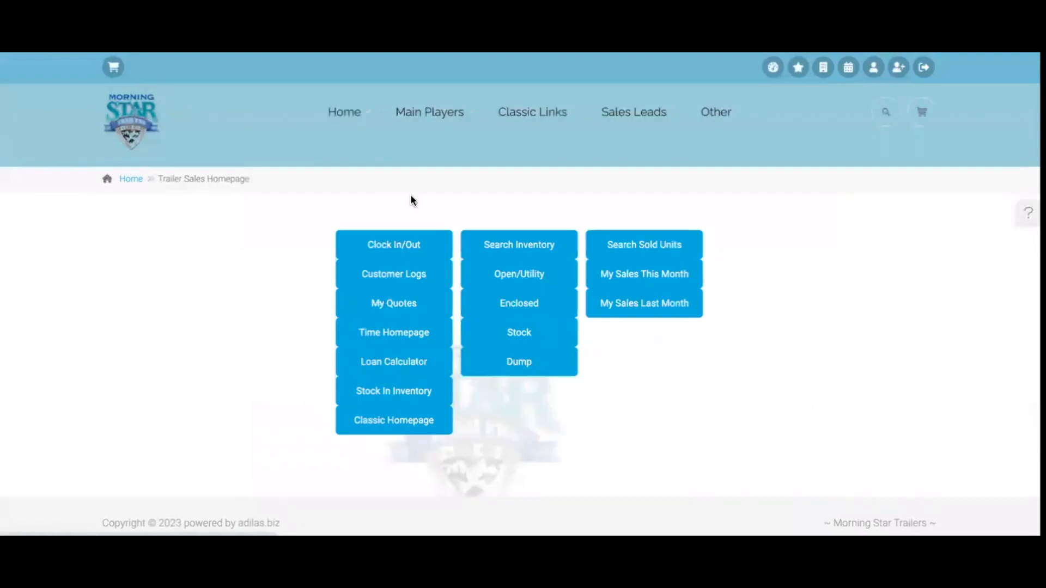
left_click(886, 112)
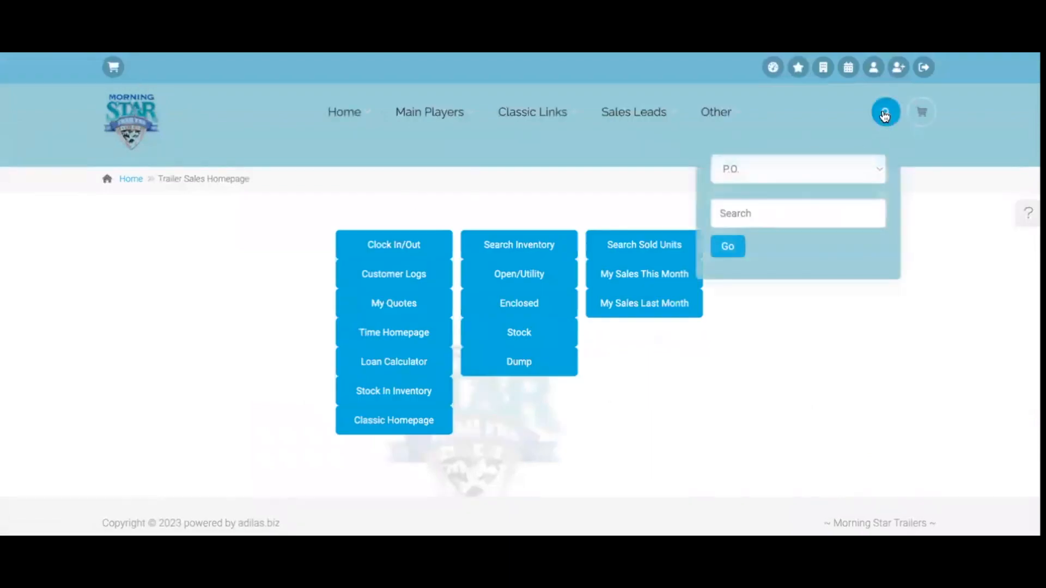
left_click(846, 169)
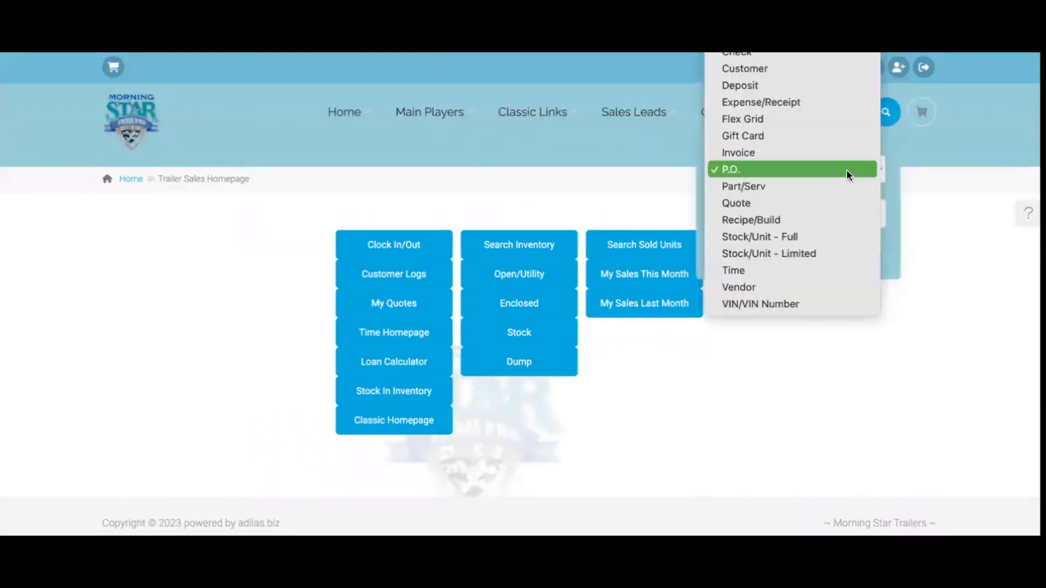
left_click(765, 136)
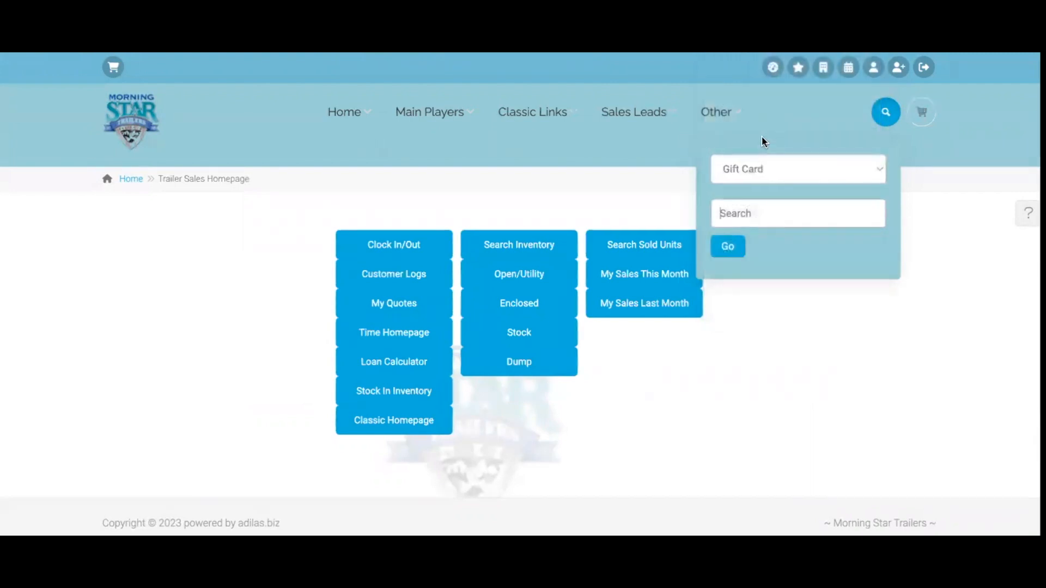
left_click(243, 344)
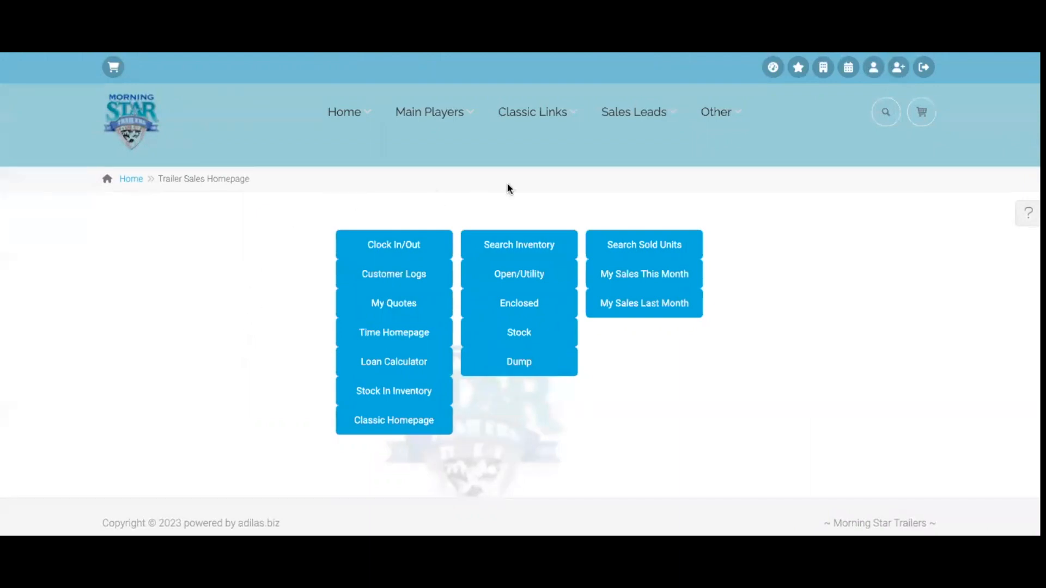
Search Invoice for 'home' to reach the Invoice Homepage, then expand More Options
mouse_move(542, 118)
mouse_move(525, 303)
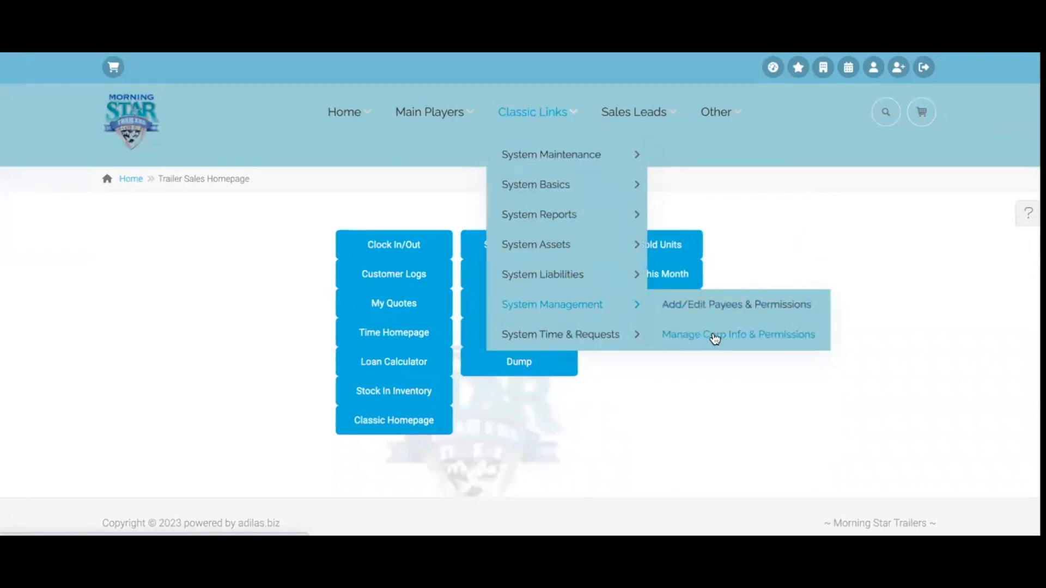
left_click(886, 112)
left_click(797, 168)
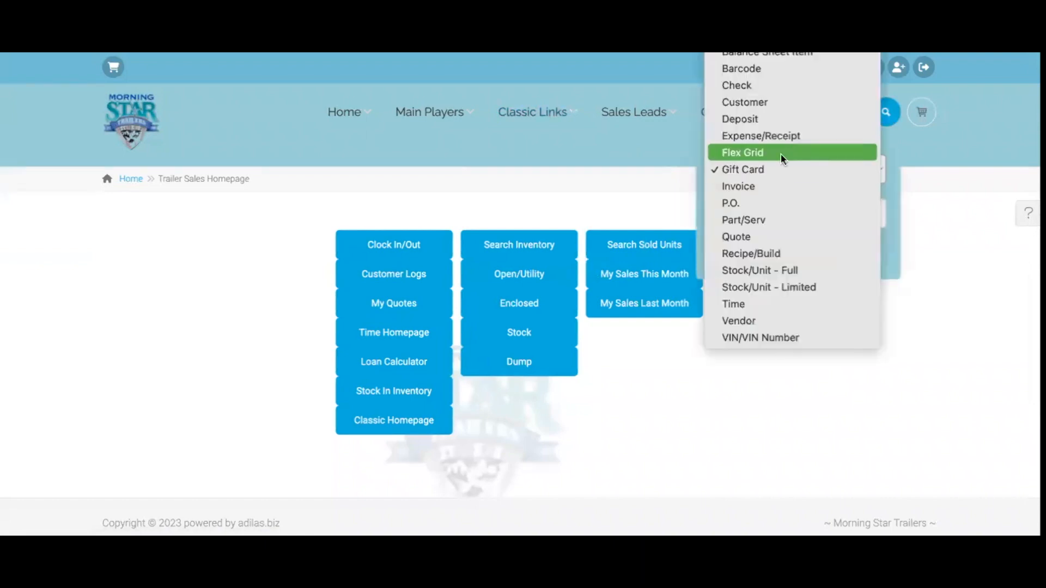
left_click(749, 185)
left_click(780, 217)
type("home")
left_click(742, 254)
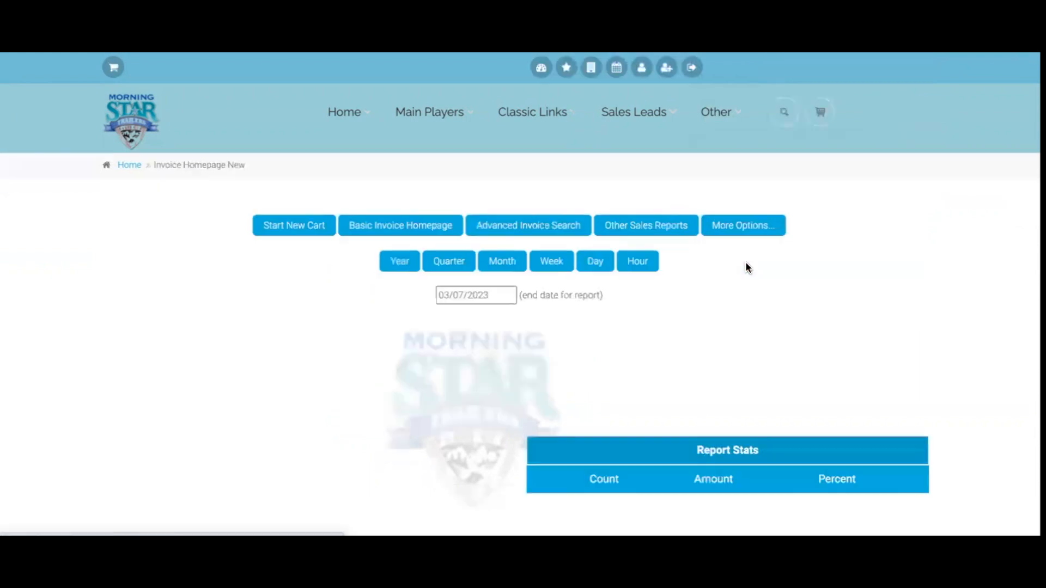
left_click(752, 228)
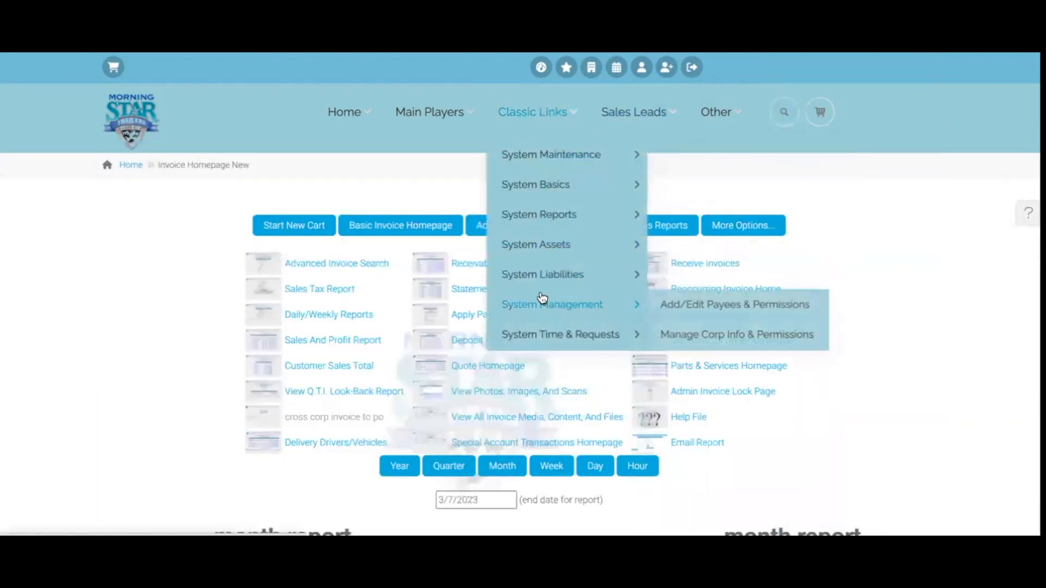
Go from the corporation info page's extra settings to the Select Money Types page
left_click(732, 331)
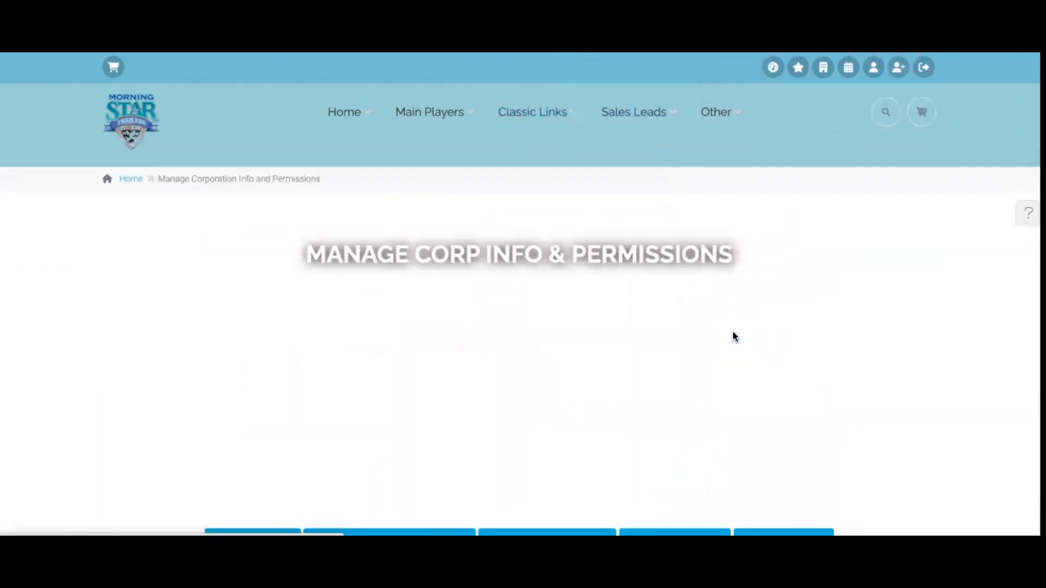
scroll(733, 330, "down", 4)
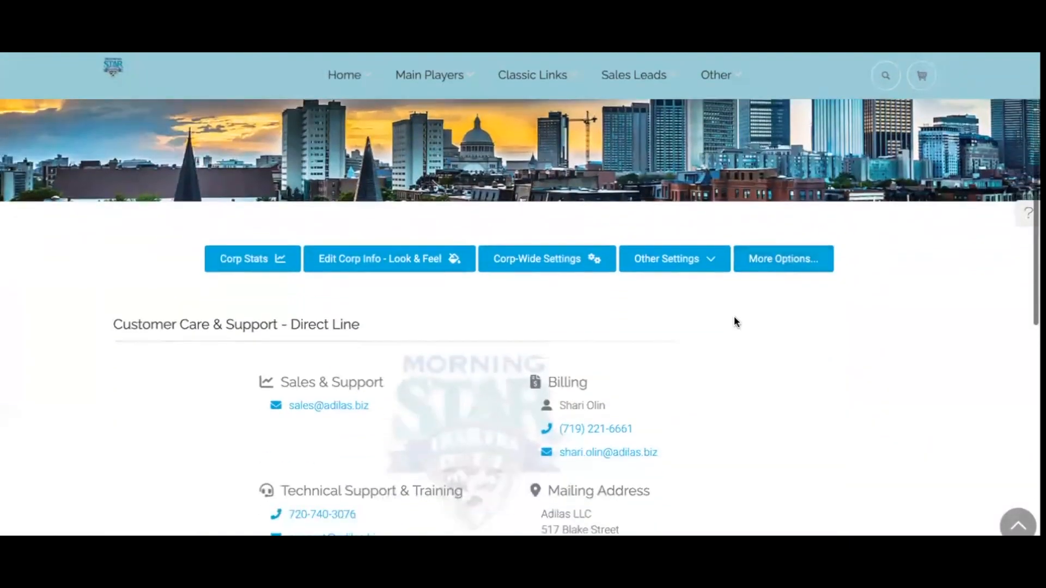
scroll(739, 313, "down", 2)
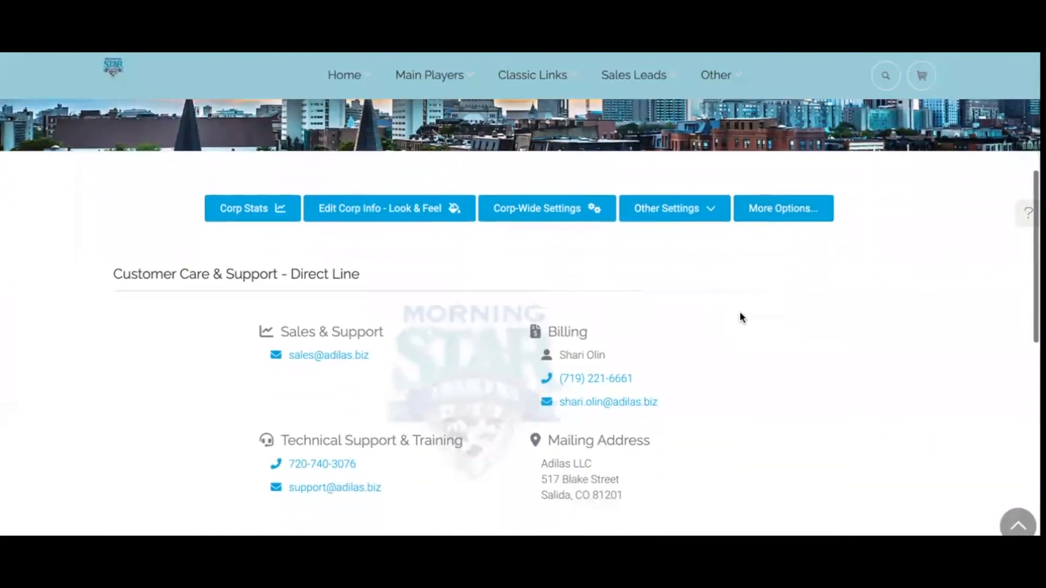
left_click(783, 213)
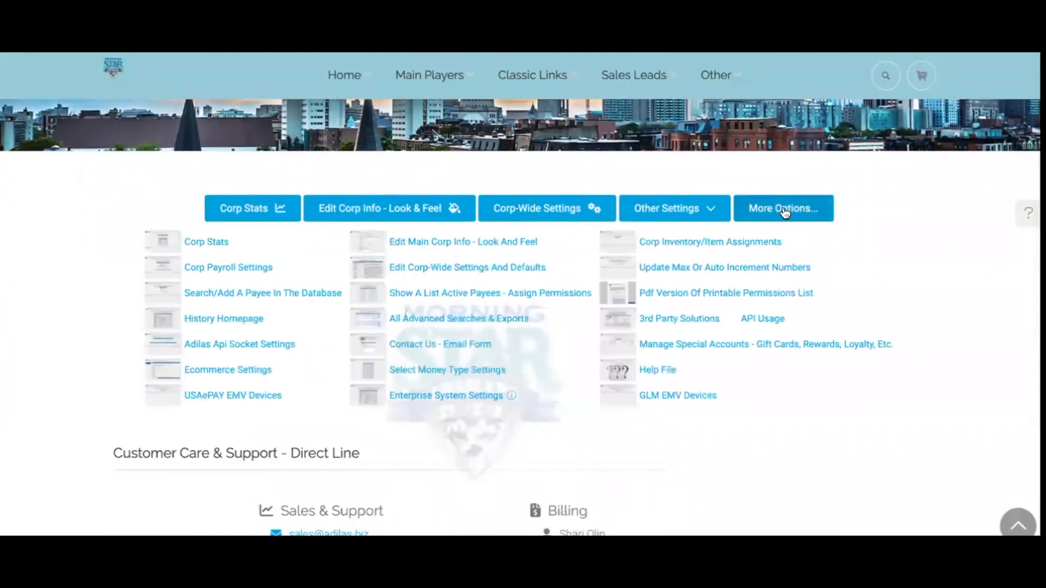
left_click(461, 373)
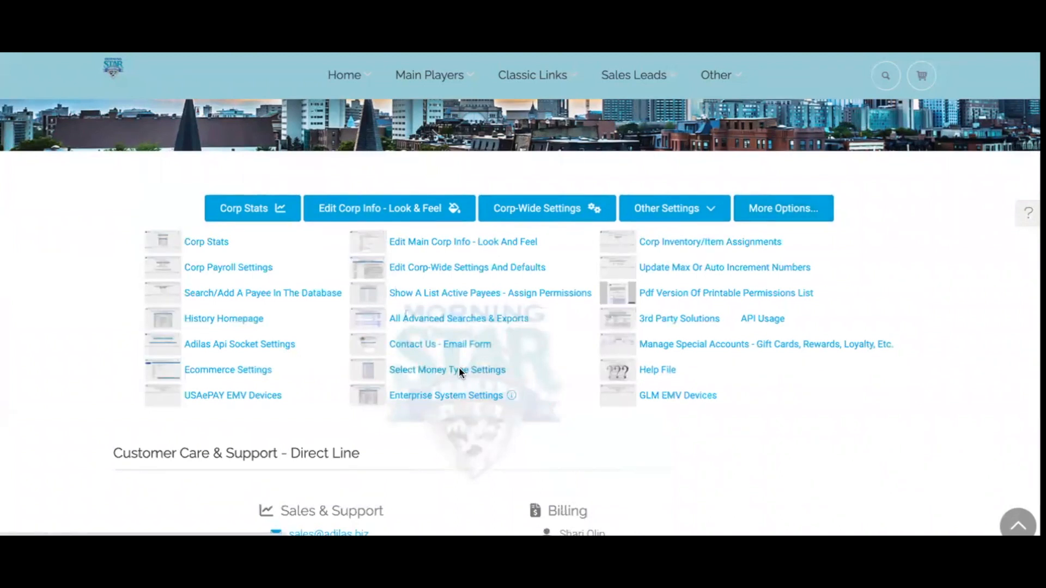
Submit the money type selections with Gift Card/Certificate allowed, then return to the Trailer Sales homepage
scroll(458, 362, "down", 2)
scroll(459, 357, "down", 4)
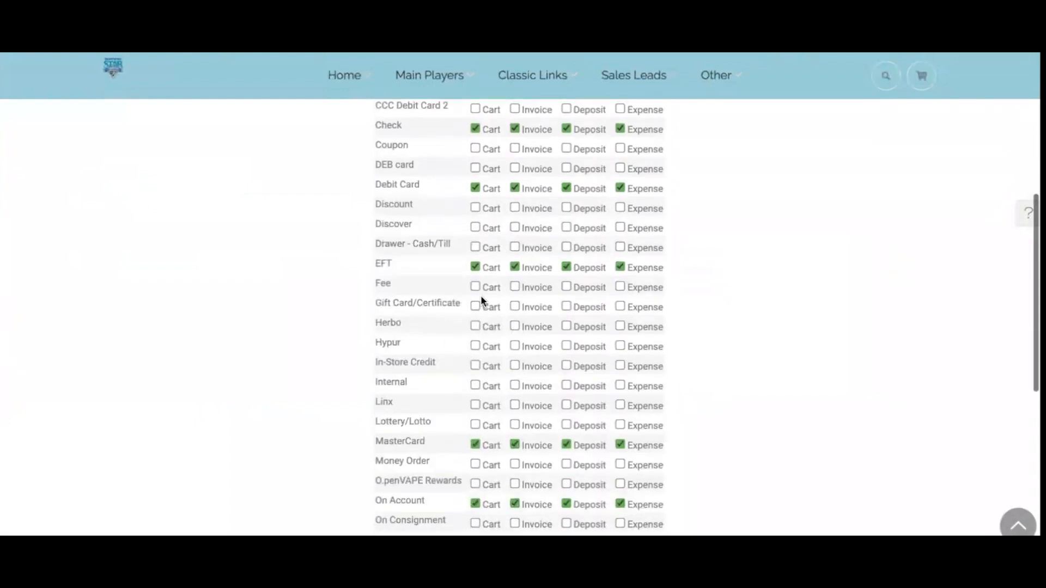
scroll(476, 304, "up", 1)
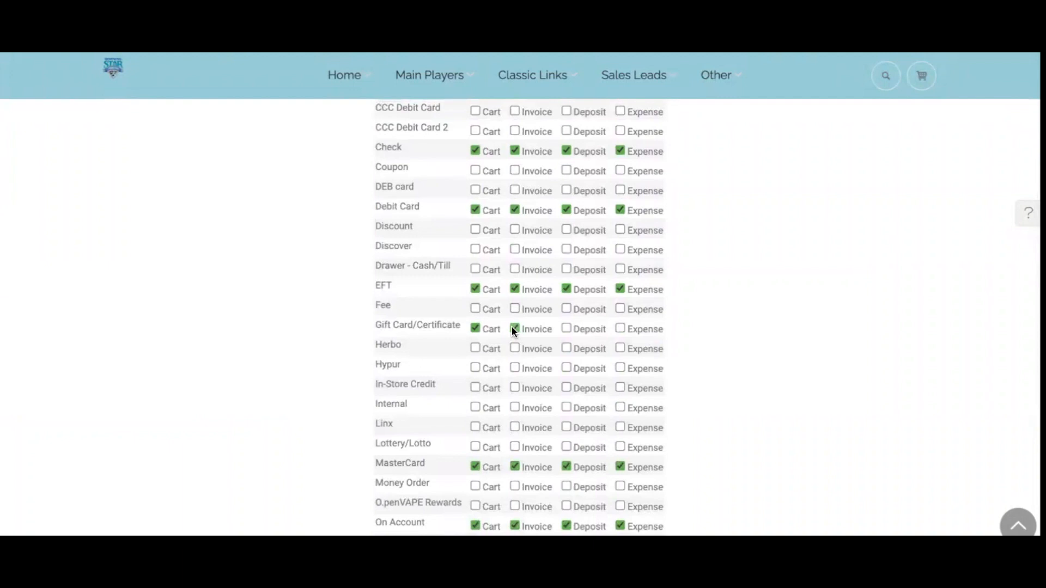
scroll(634, 314, "up", 3)
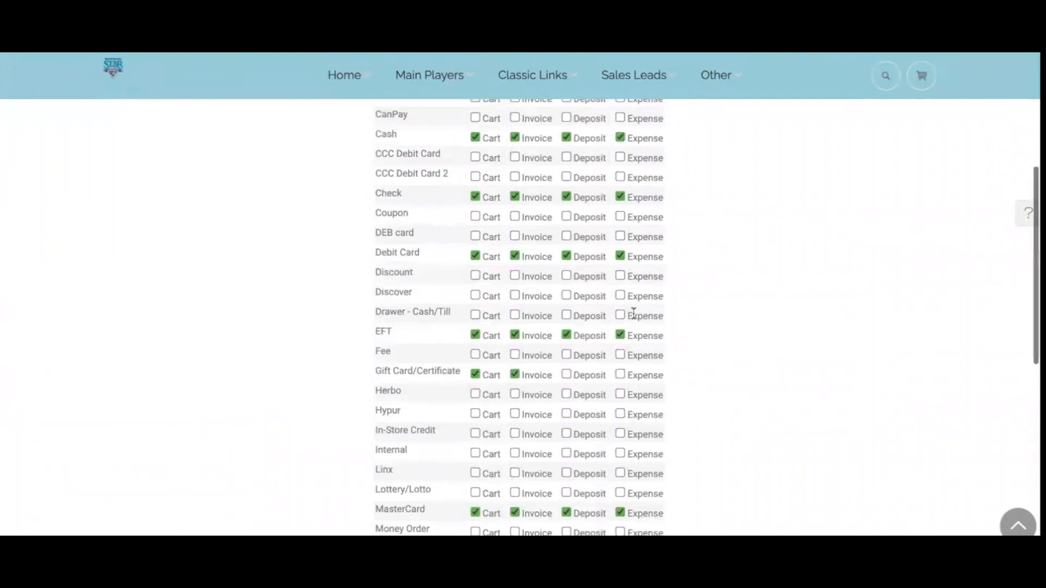
scroll(634, 314, "up", 1)
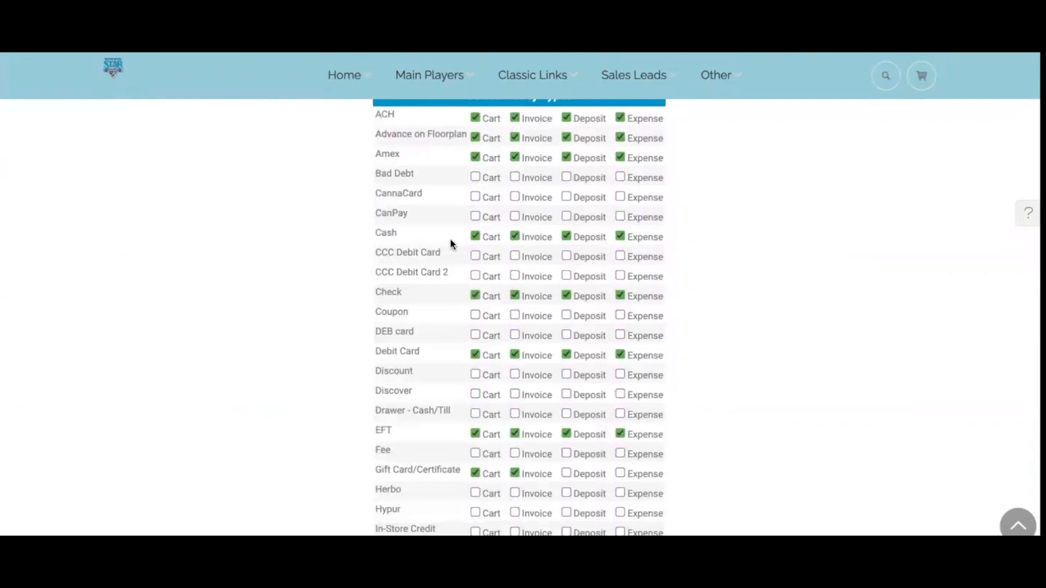
scroll(459, 349, "down", 3)
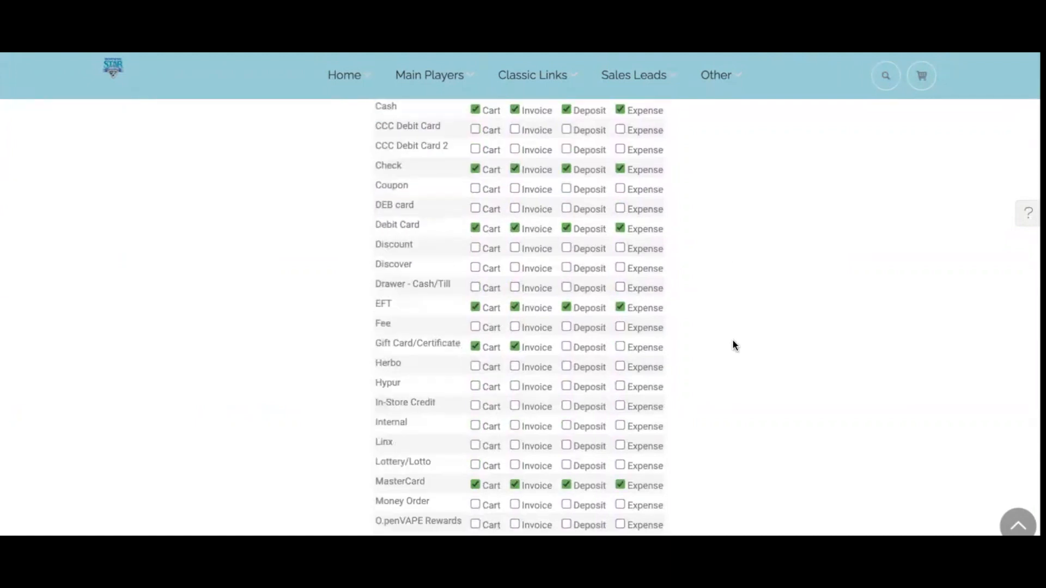
scroll(739, 341, "down", 8)
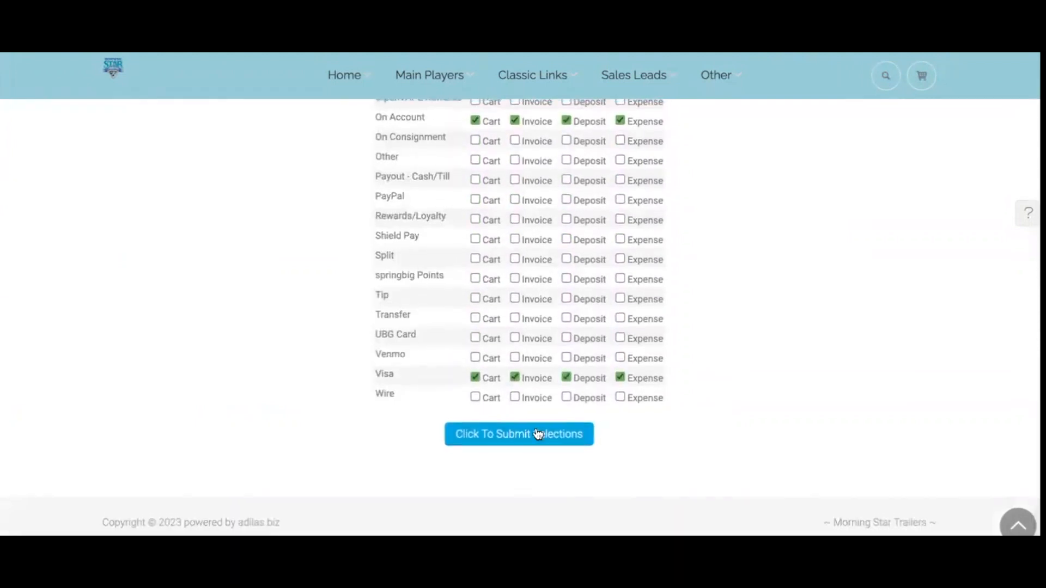
left_click(540, 433)
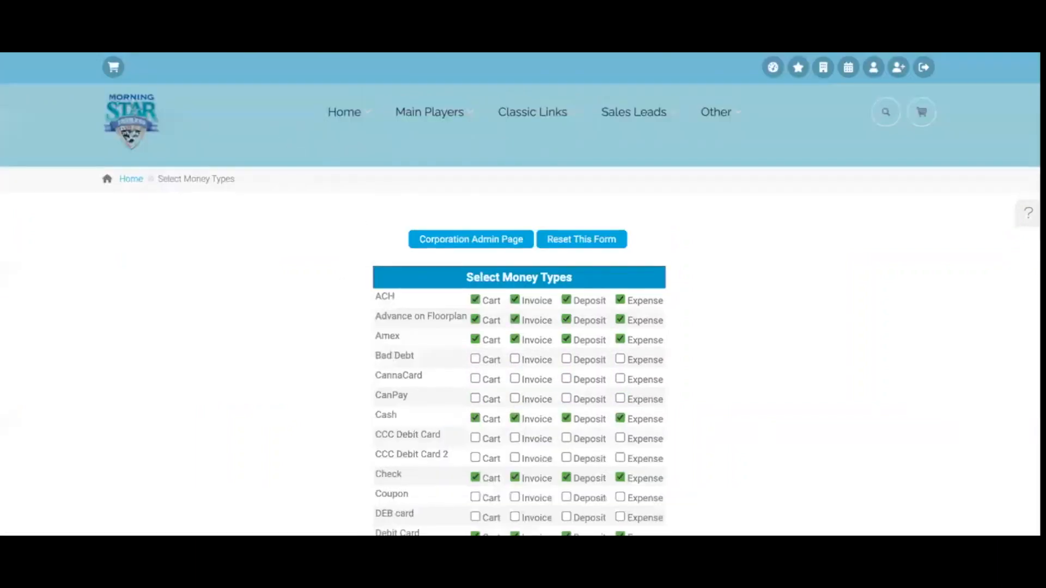
left_click(133, 129)
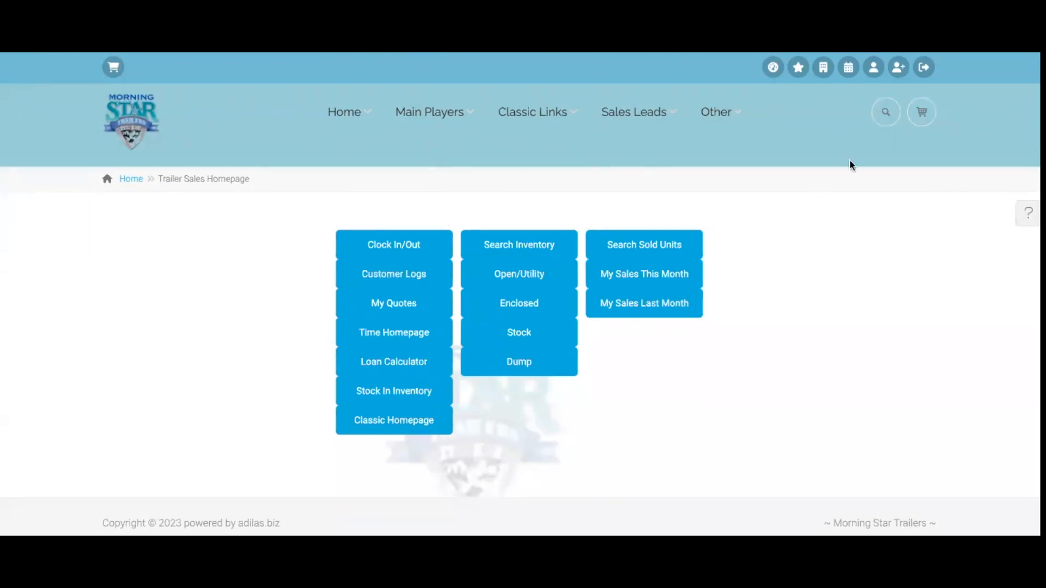
Change the header quick search type to Part/Serv
left_click(887, 113)
left_click(809, 172)
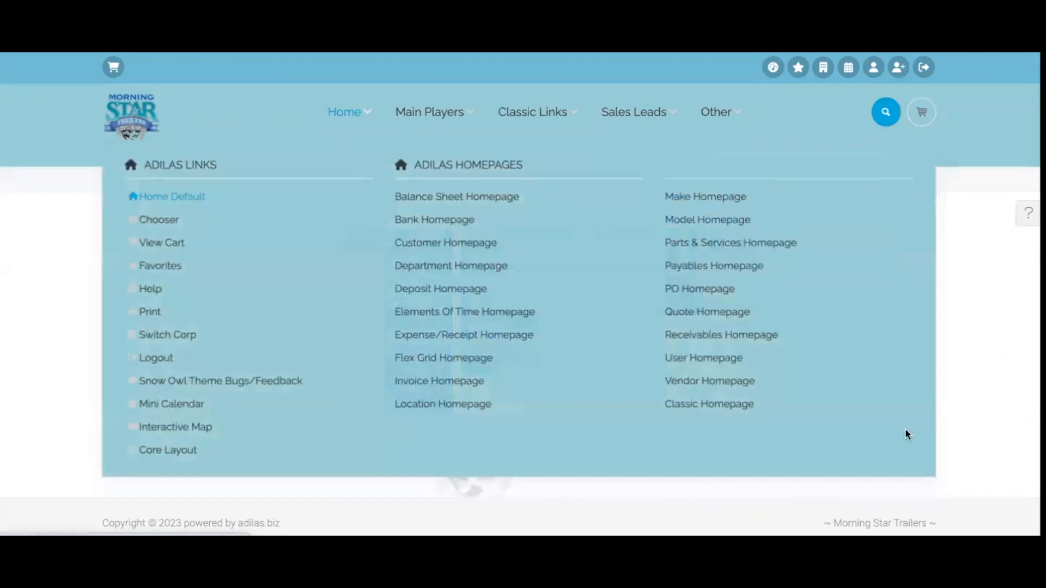
Search 'home' to reach the Parts homepage and open Add/Edit Part/Serv Categories
type("home")
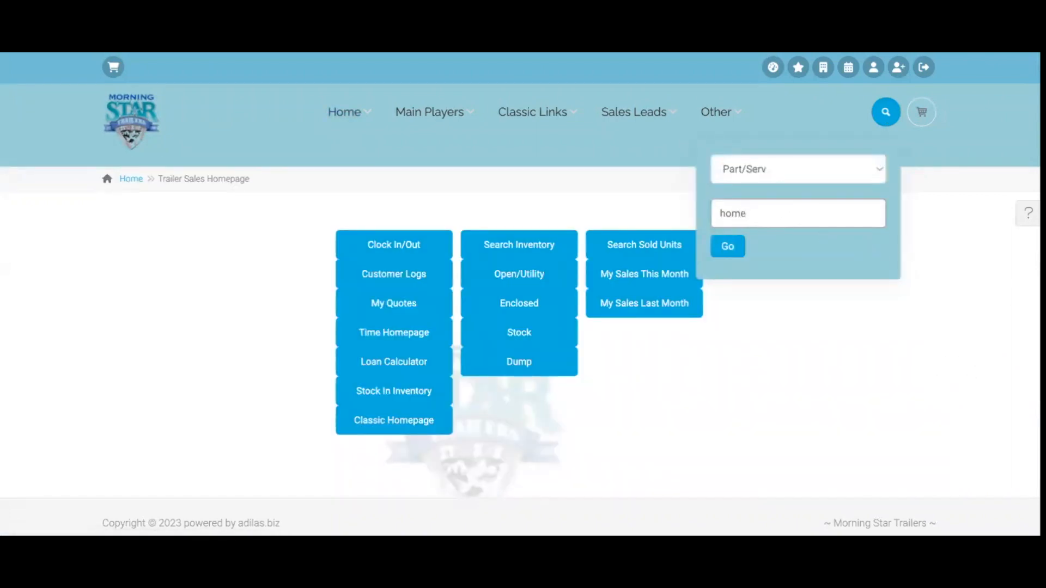
key("Return")
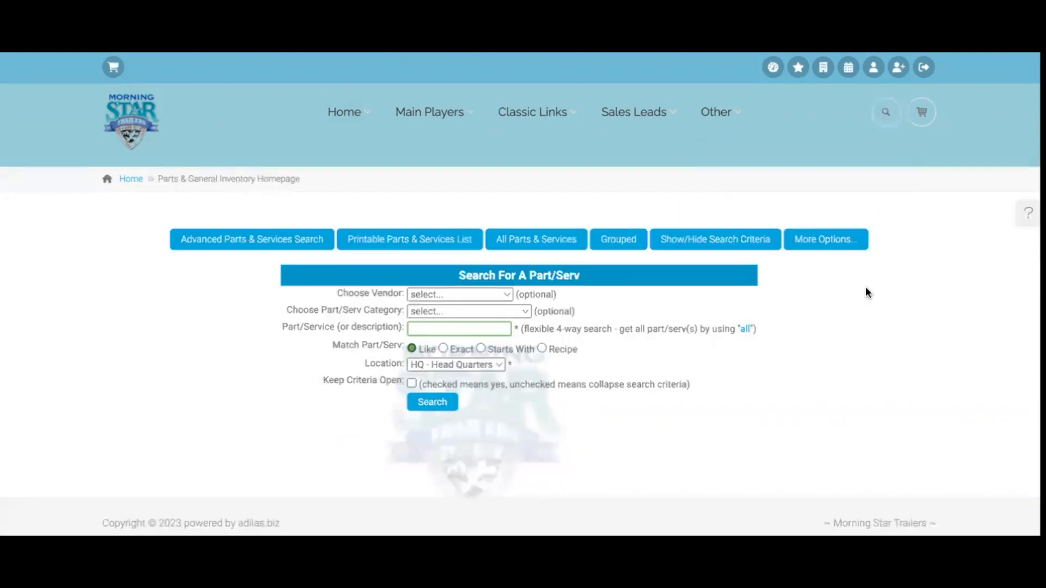
left_click(837, 238)
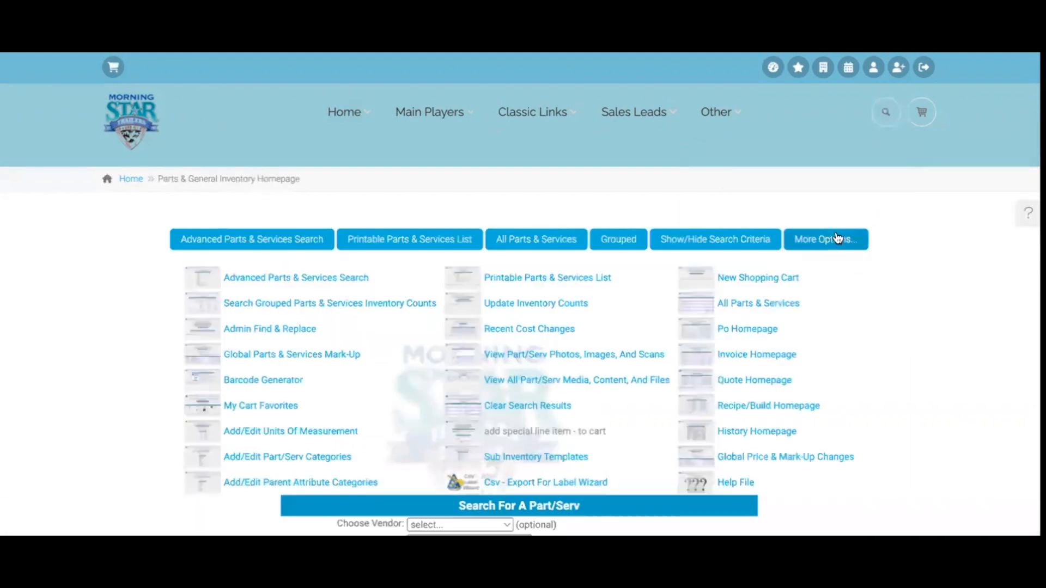
left_click(292, 458)
scroll(492, 417, "down", 3)
scroll(493, 419, "down", 8)
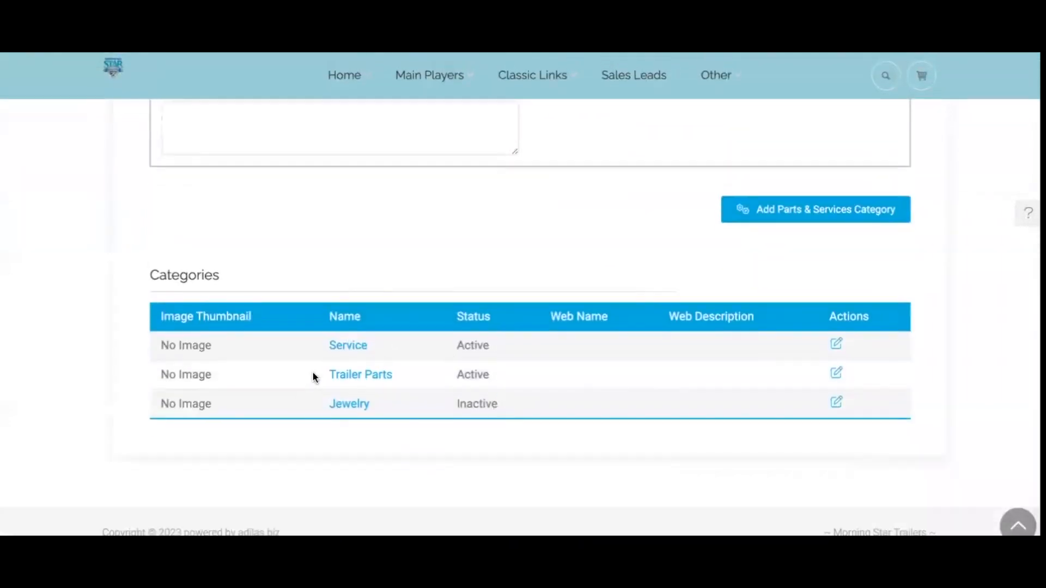
scroll(445, 364, "up", 7)
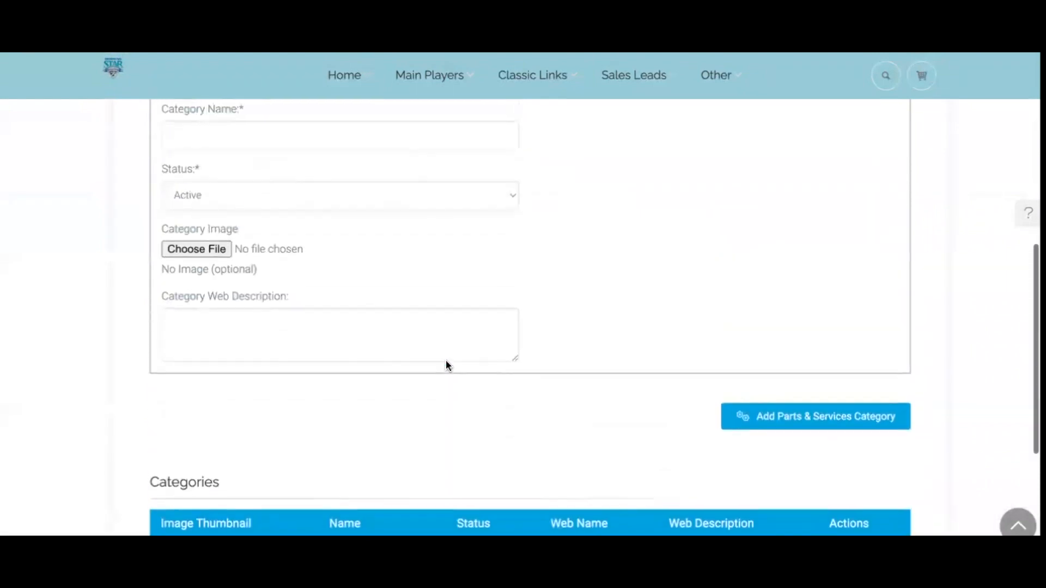
scroll(446, 364, "up", 1)
Name the new category 'Gift Cards' and set its eCommerce Show On Web to Hide
left_click(259, 345)
type("Gift Car")
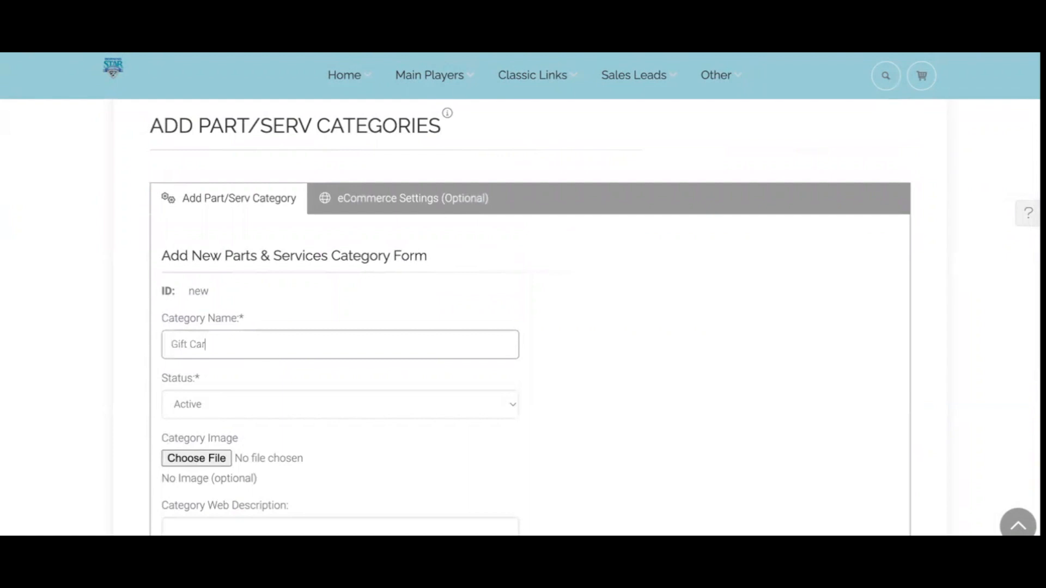
type("ds")
scroll(236, 402, "down", 1)
scroll(329, 334, "up", 1)
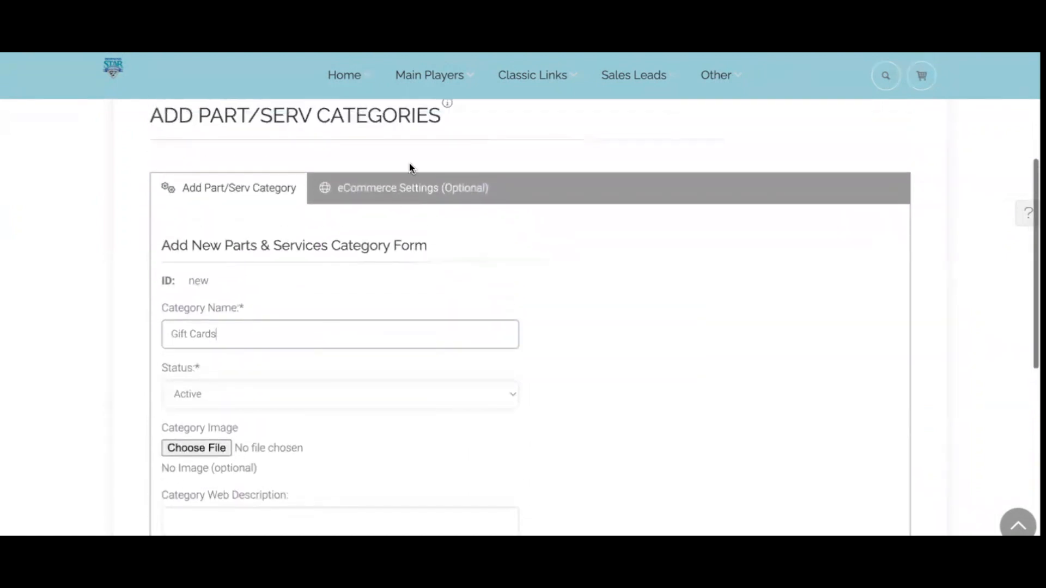
left_click(404, 188)
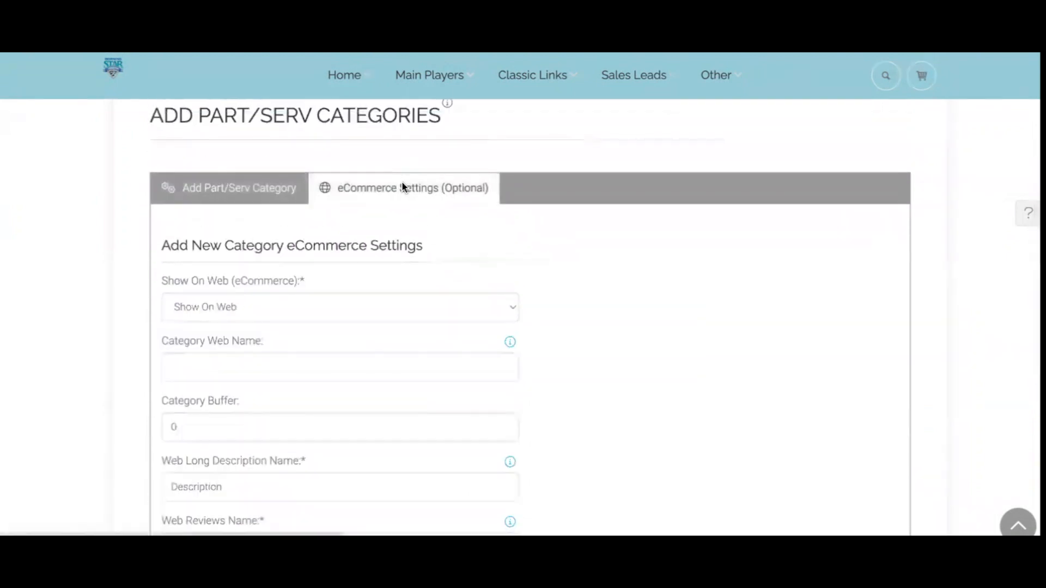
left_click(279, 300)
left_click(241, 326)
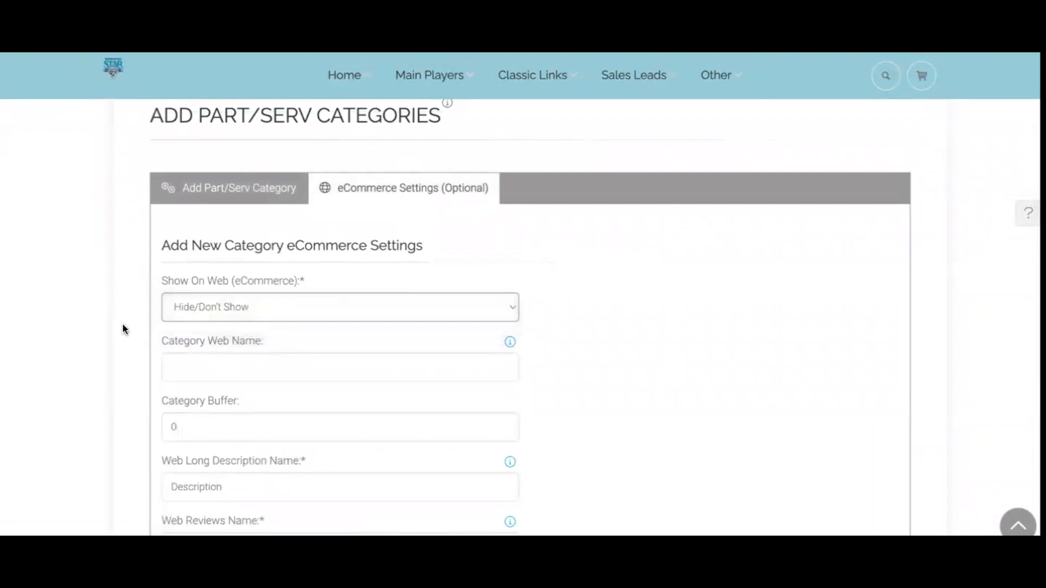
Add the Gift Cards category and check it appears as active in the list
scroll(82, 361, "down", 3)
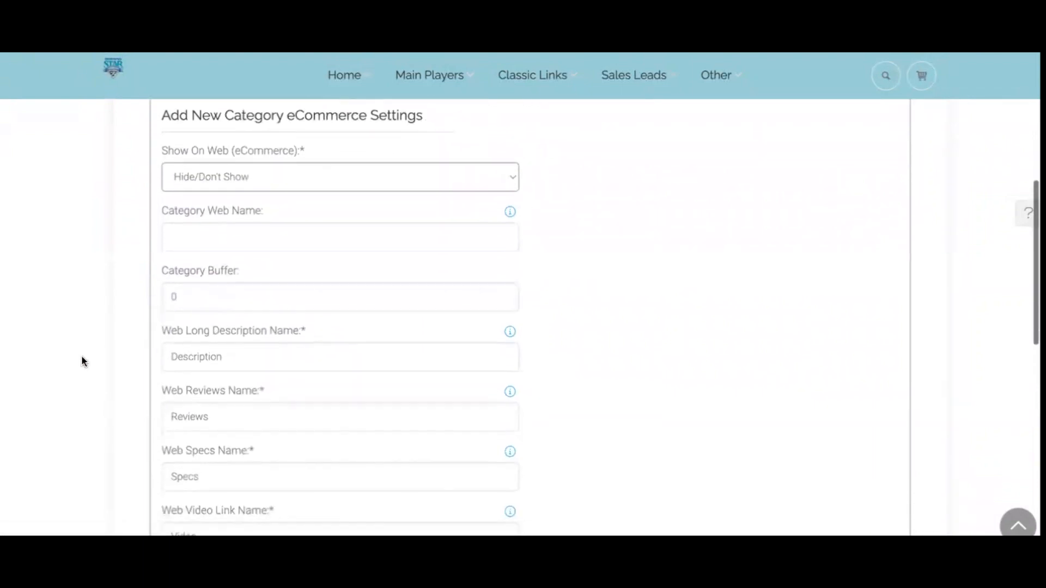
scroll(82, 361, "down", 6)
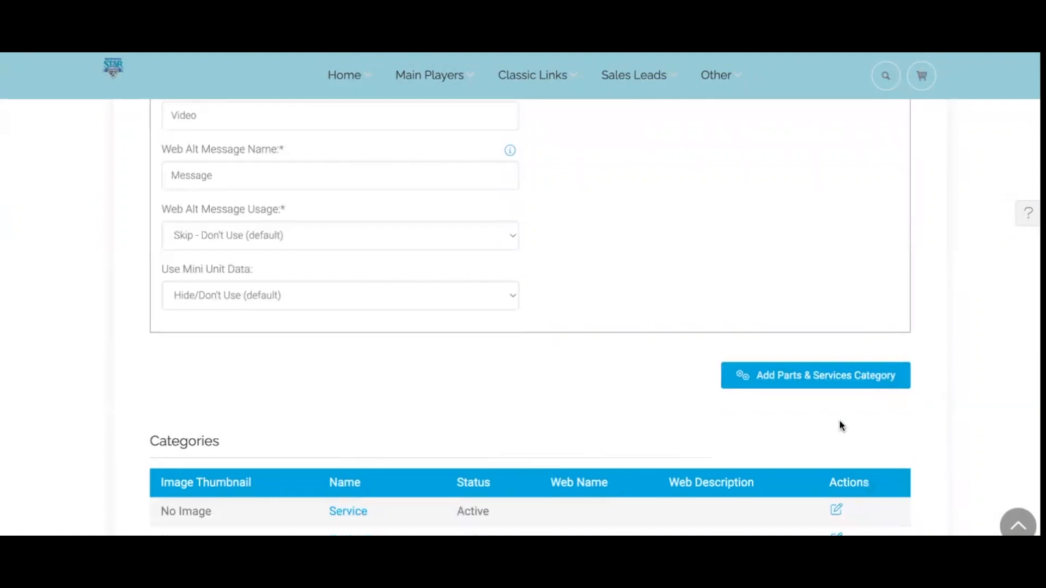
left_click(830, 380)
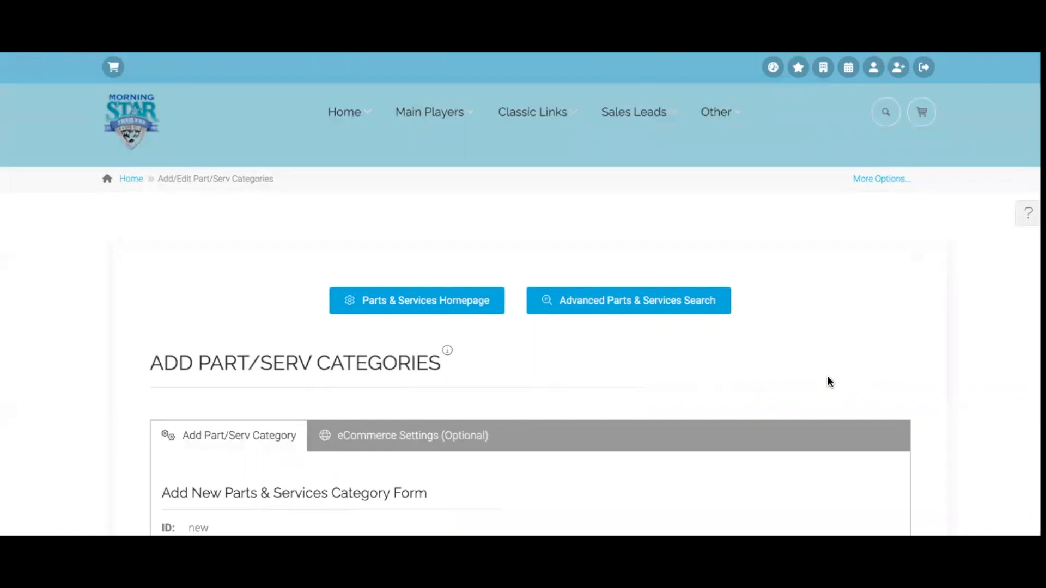
scroll(828, 377, "down", 5)
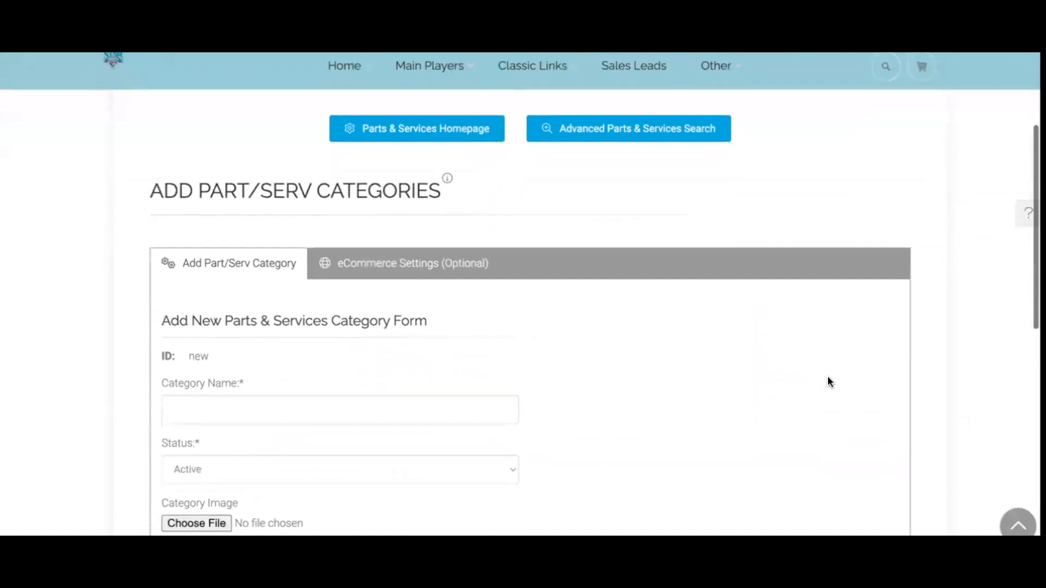
scroll(829, 382, "down", 9)
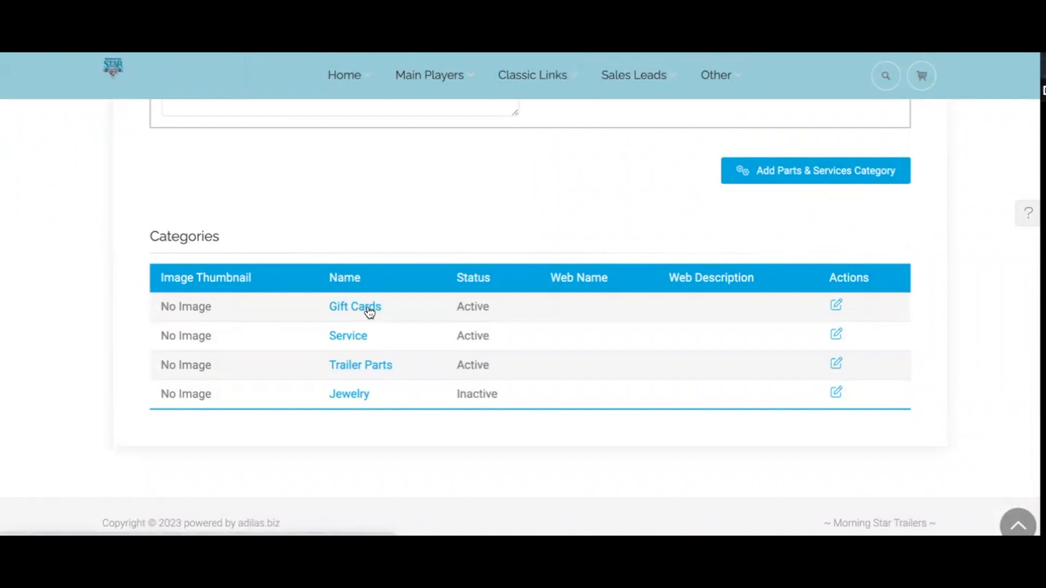
scroll(369, 311, "up", 8)
scroll(368, 311, "up", 6)
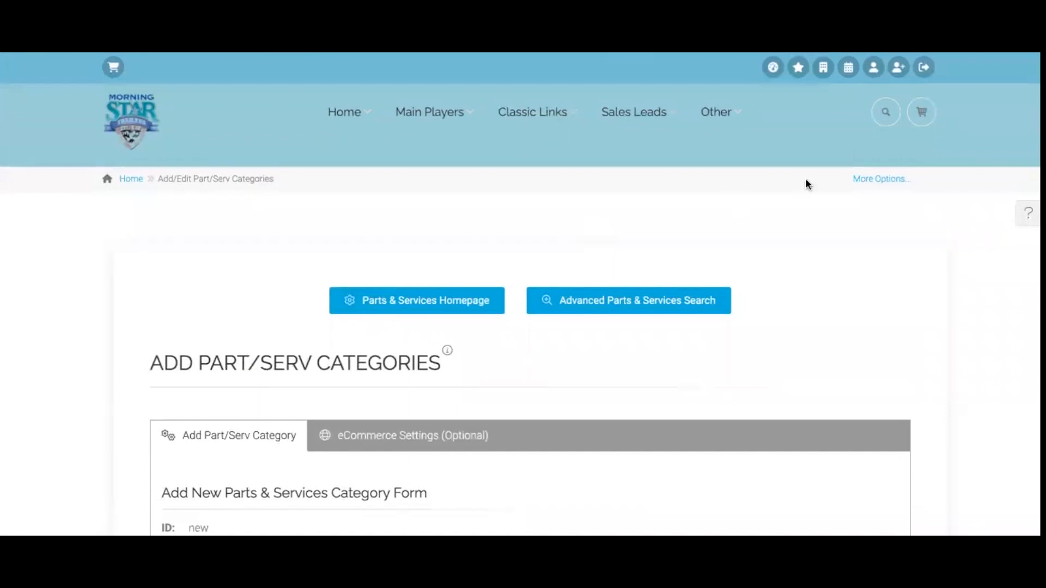
Run a P.O. quick search for 'morning'
left_click(886, 111)
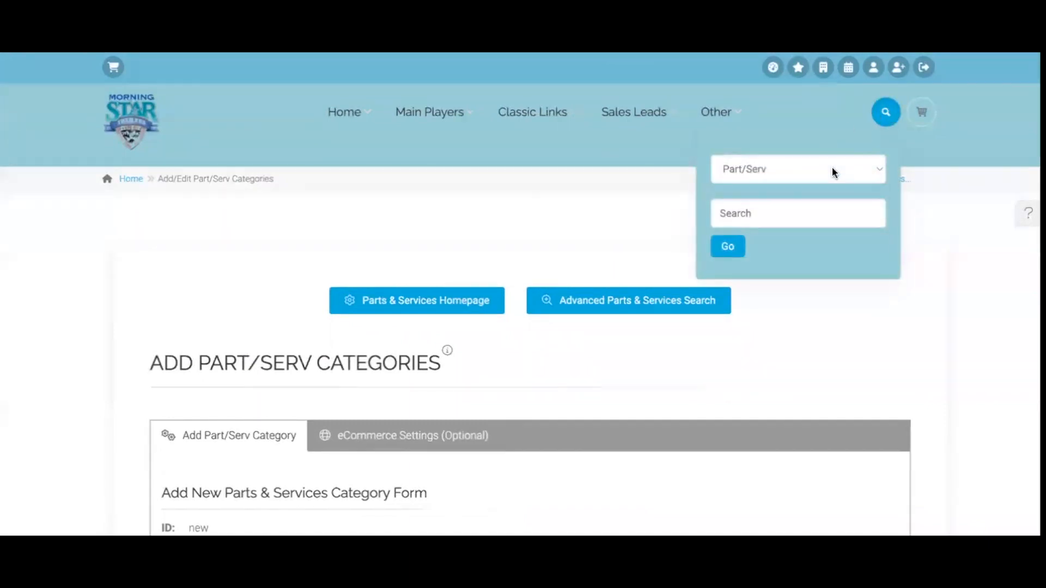
left_click(832, 171)
left_click(762, 152)
left_click(774, 218)
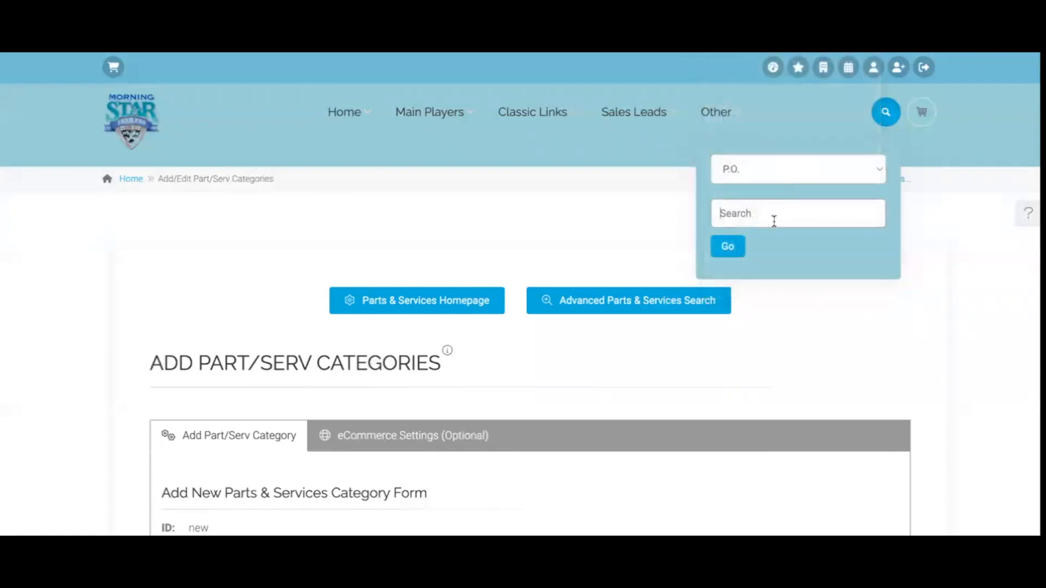
type("morning")
left_click(736, 250)
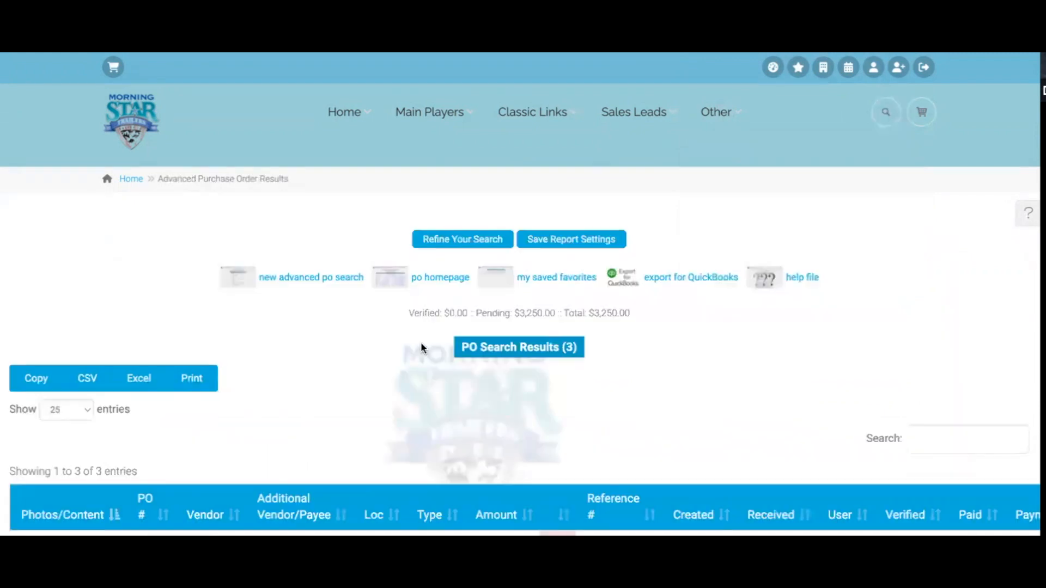
Open purchase order 23 from the results and review its line items
scroll(421, 343, "down", 6)
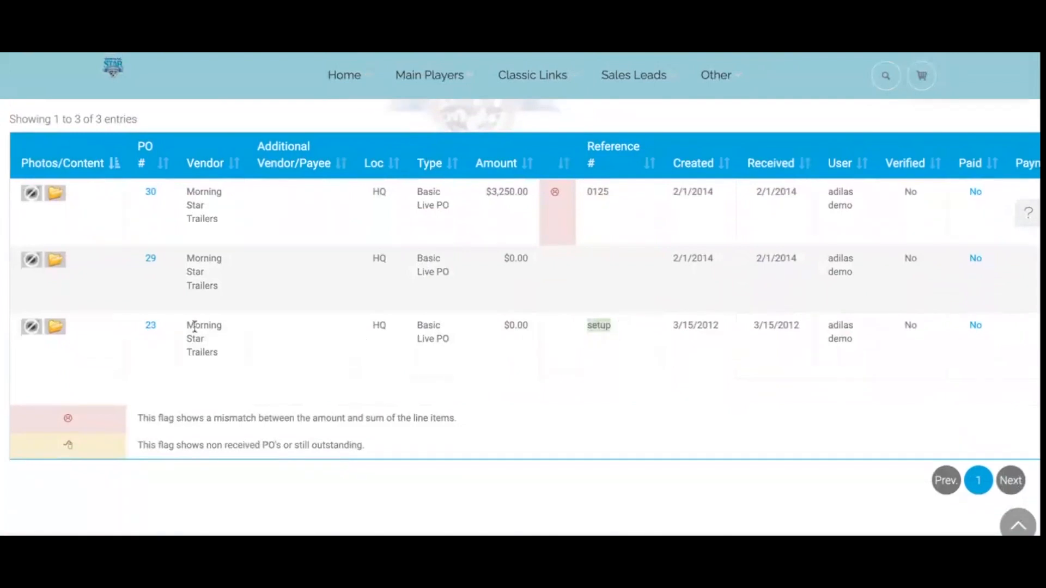
left_click(151, 327)
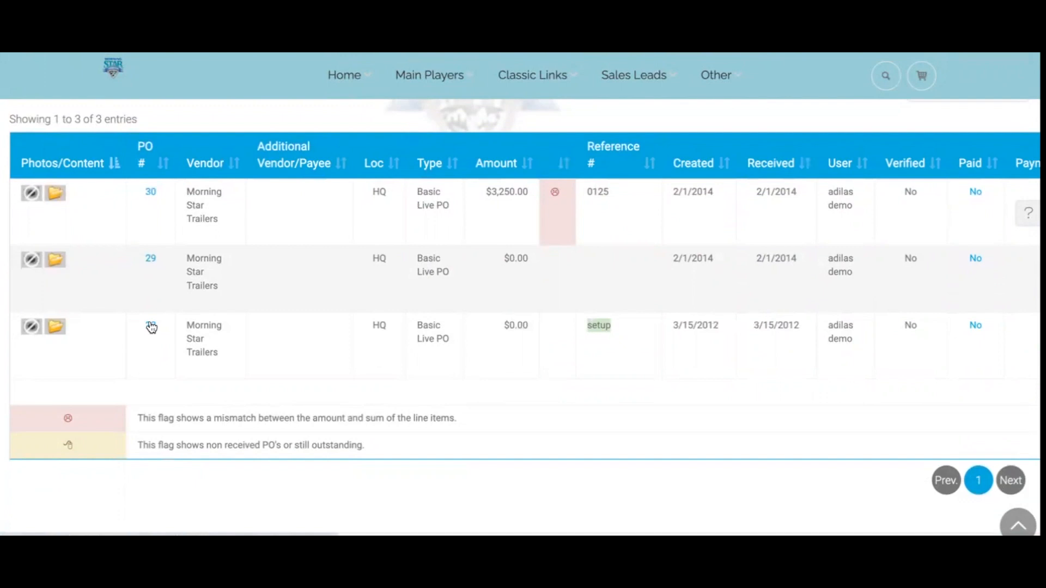
scroll(151, 322, "down", 2)
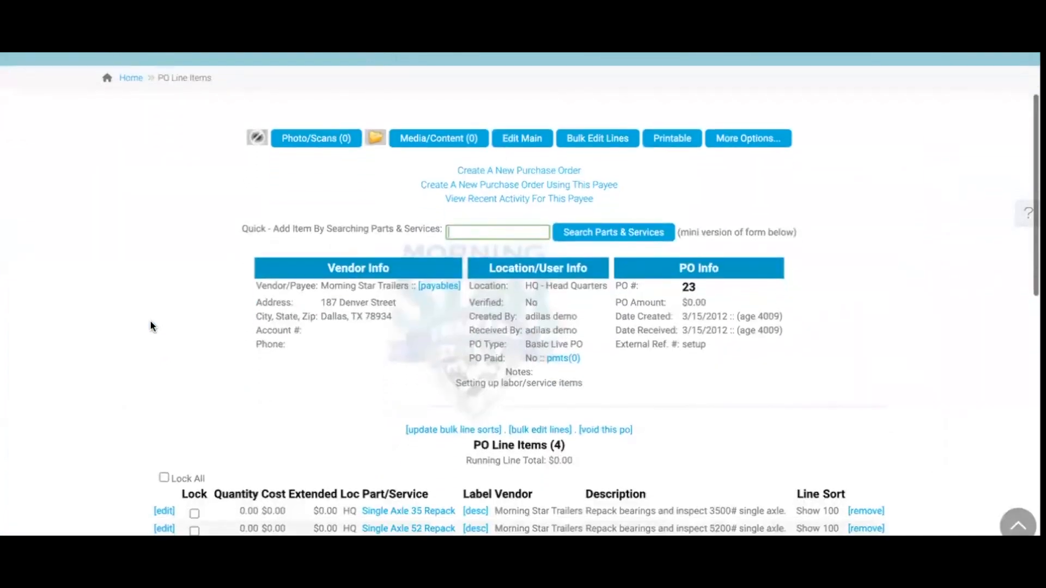
scroll(149, 319, "down", 2)
scroll(149, 319, "up", 4)
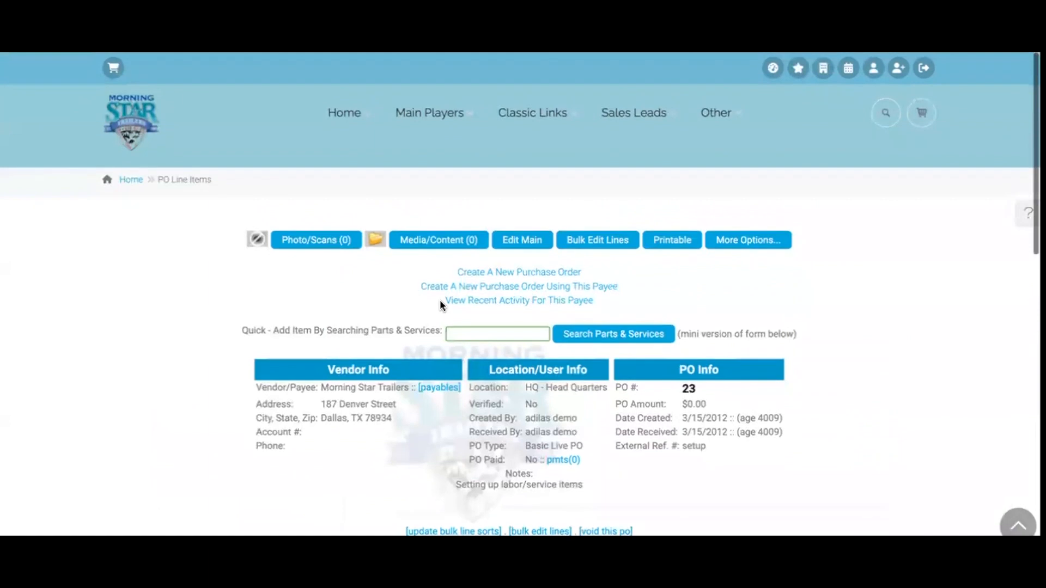
Quick-add search parts for 'Gift Card' and start a new part/service record for it
left_click(478, 335)
type("Gift Card")
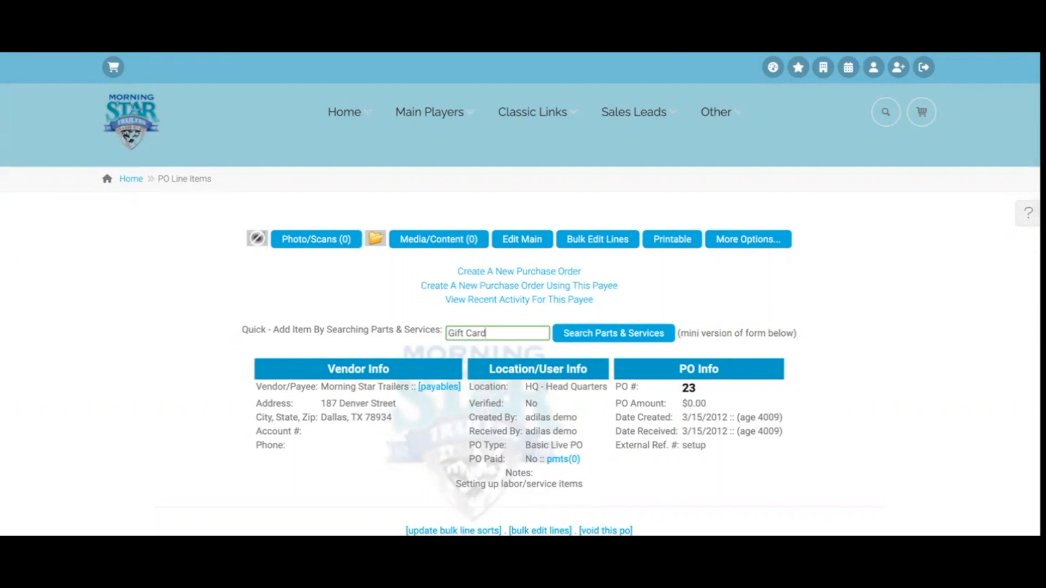
left_click(616, 337)
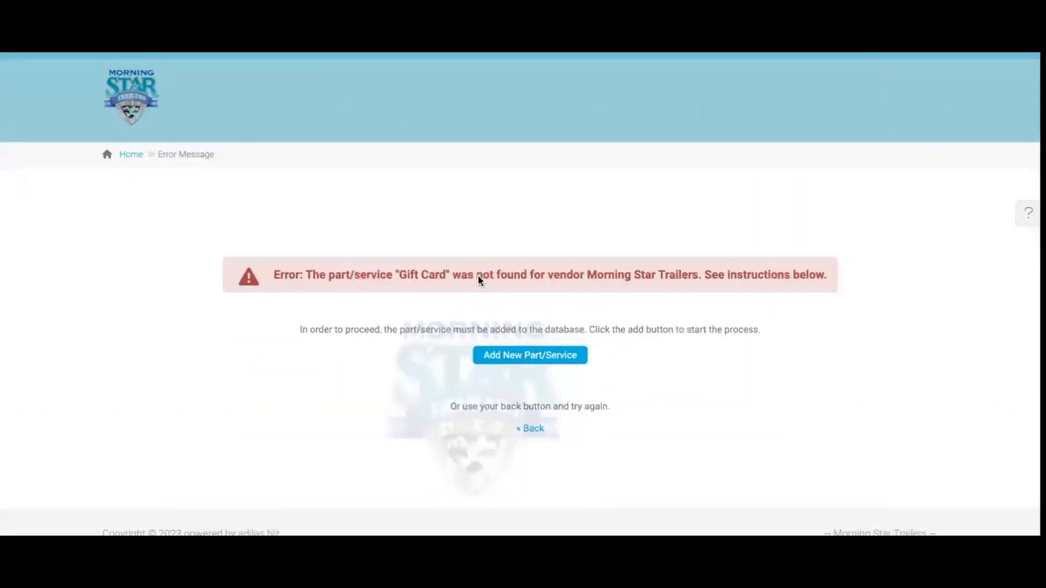
left_click(537, 356)
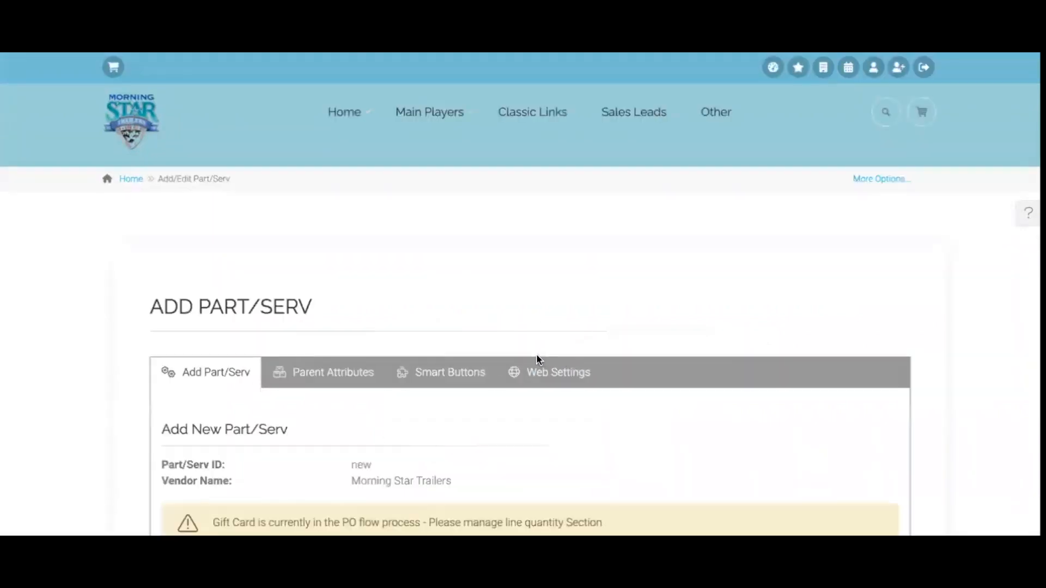
Set the Part/Serv Type to Special Part/Serv (unlimited, unmonitored inventory)
scroll(537, 359, "down", 5)
scroll(536, 355, "down", 2)
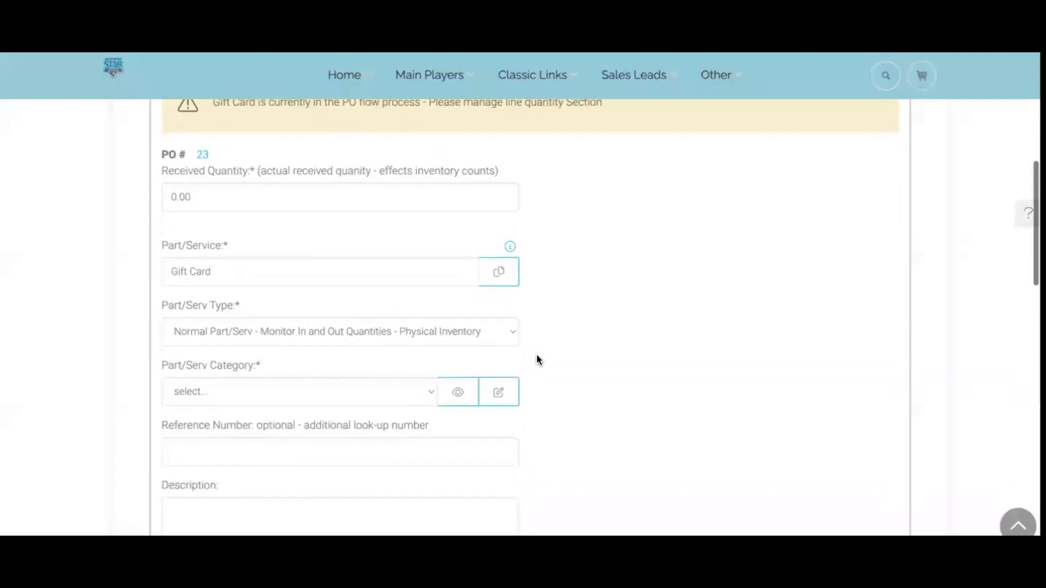
scroll(465, 335, "down", 1)
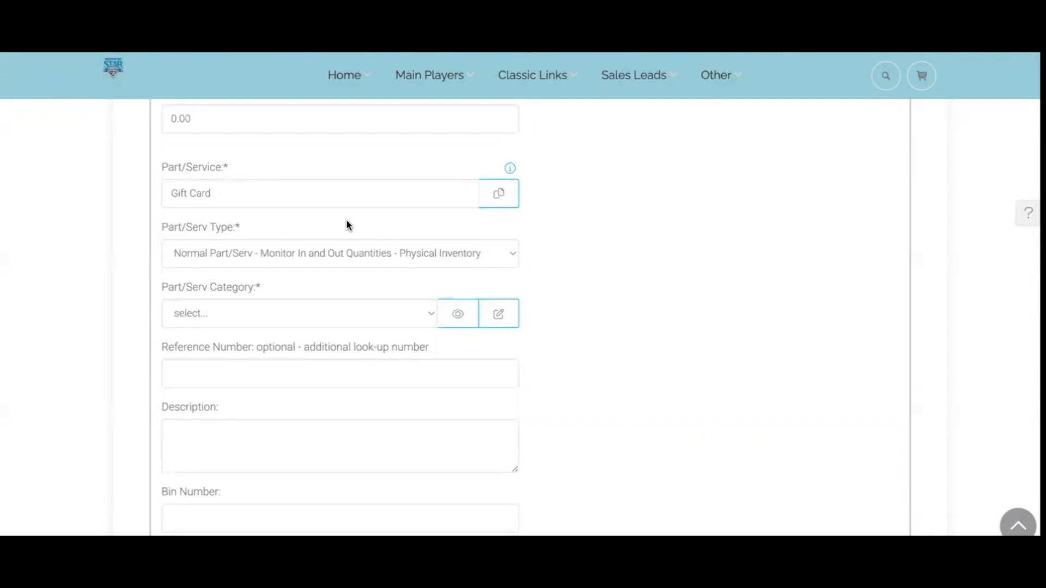
left_click(304, 255)
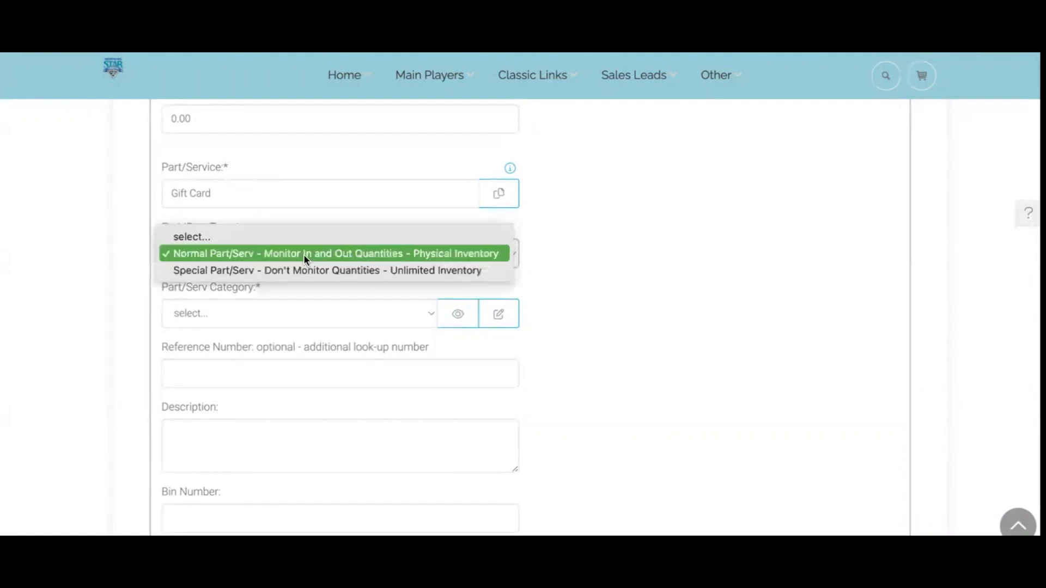
left_click(115, 250)
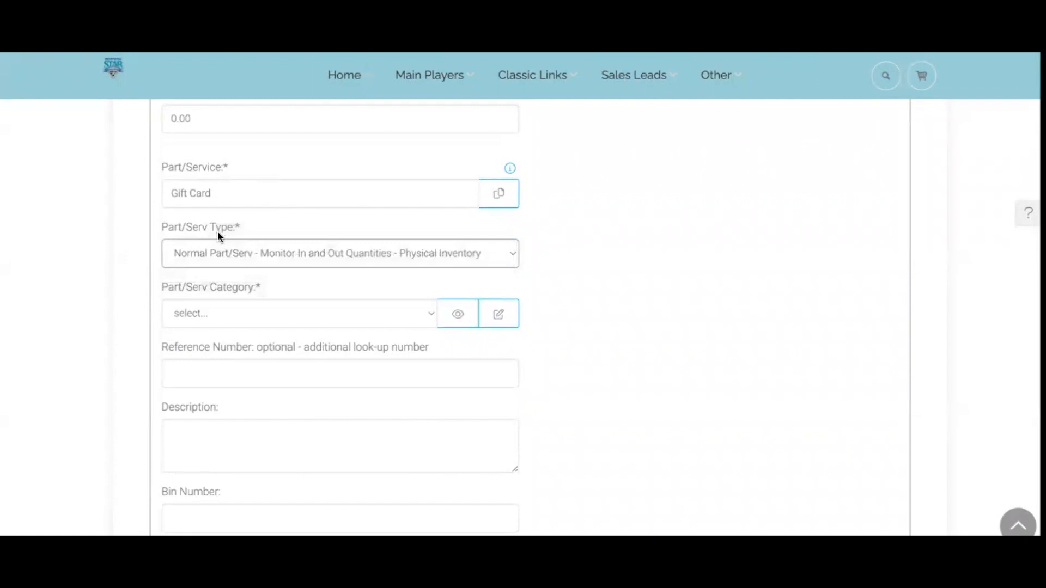
left_click(291, 257)
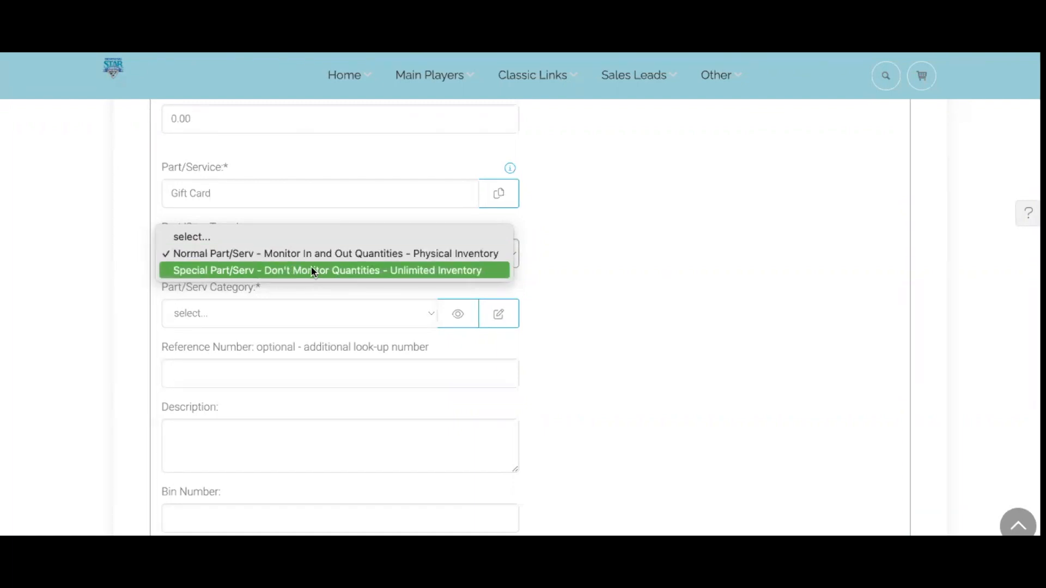
left_click(342, 270)
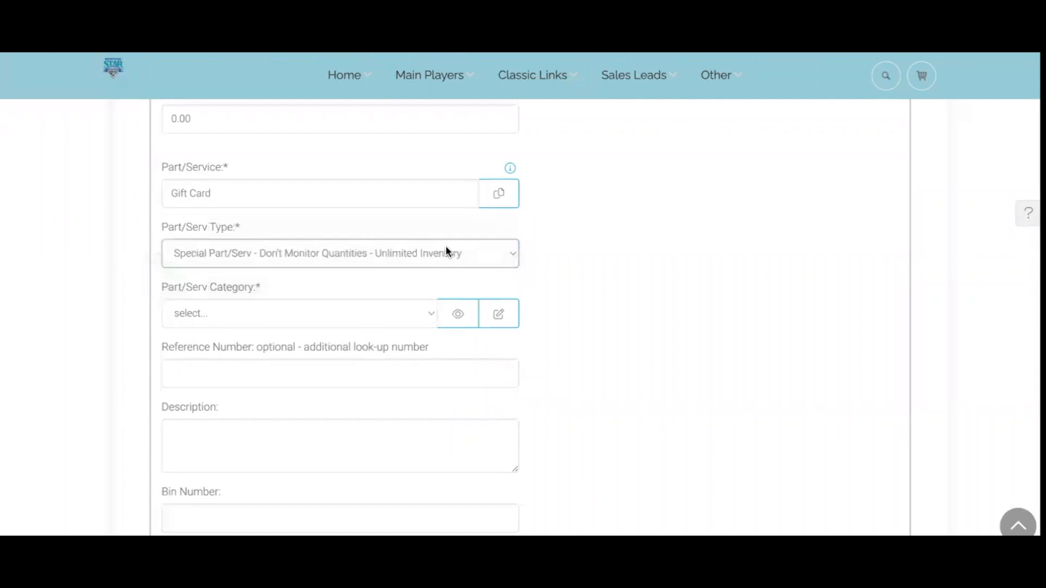
Put the item in the Gift Cards category and copy 'Gift Card' into the description
left_click(305, 307)
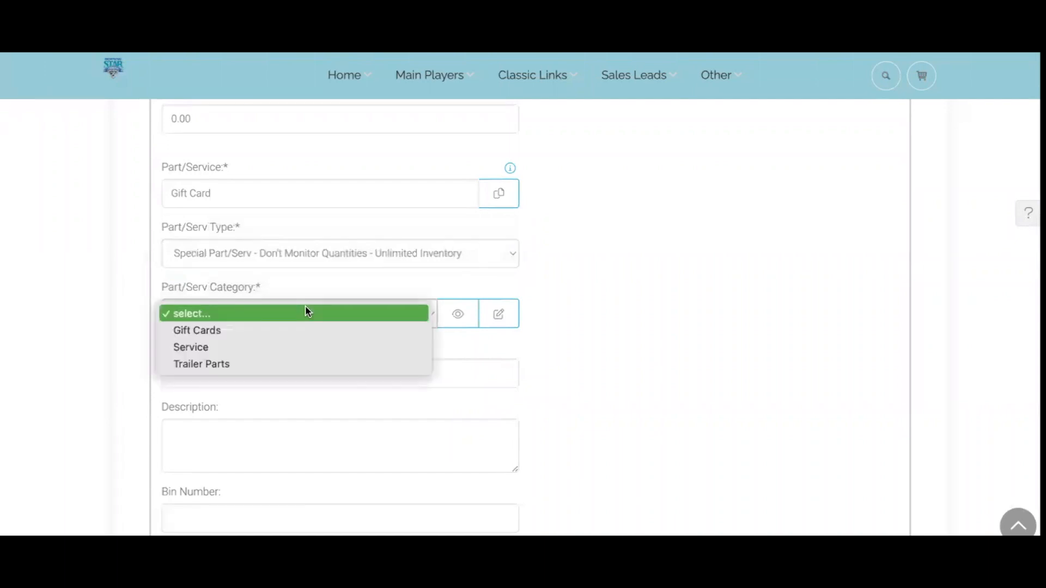
left_click(218, 329)
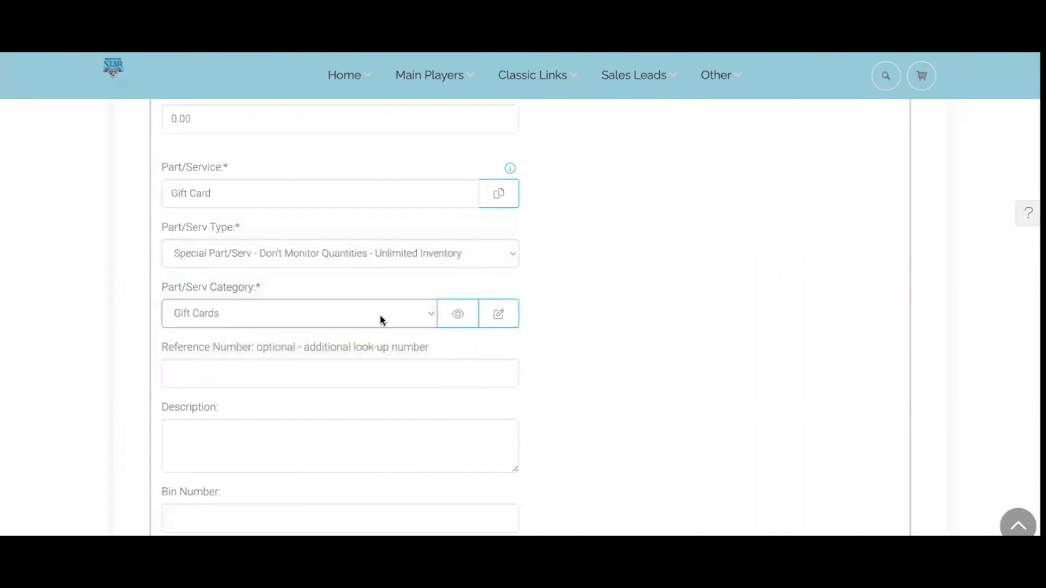
left_click(498, 194)
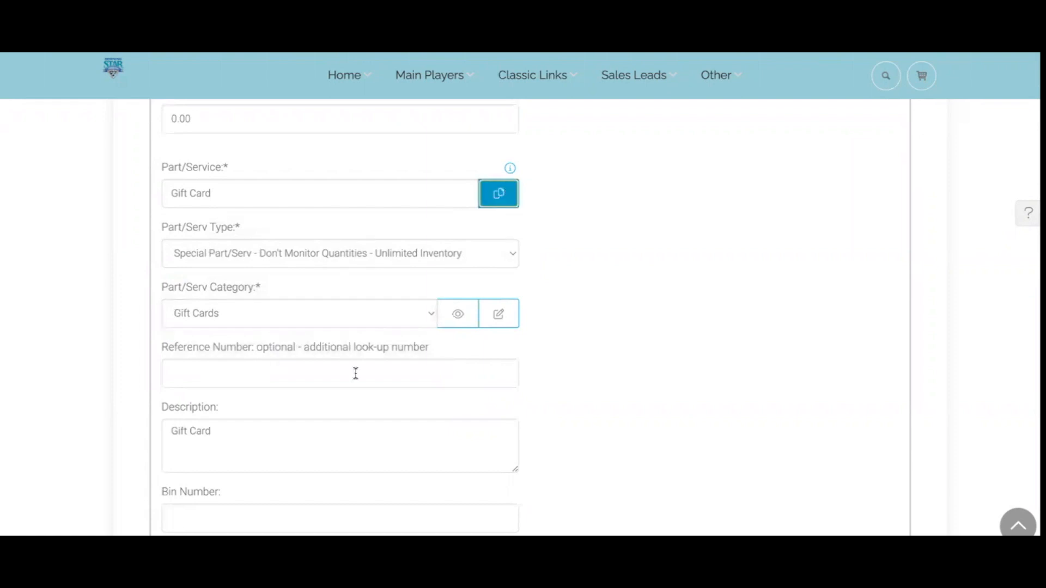
Enter 0.00 as the Gift Card item's sale price
scroll(355, 372, "down", 5)
scroll(356, 372, "down", 1)
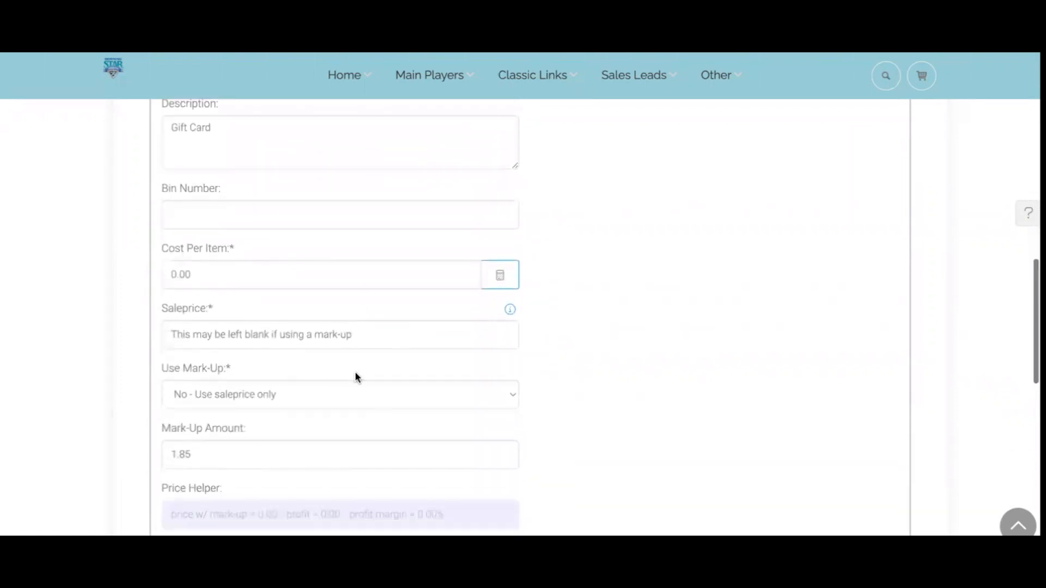
left_click(207, 334)
type("0.00")
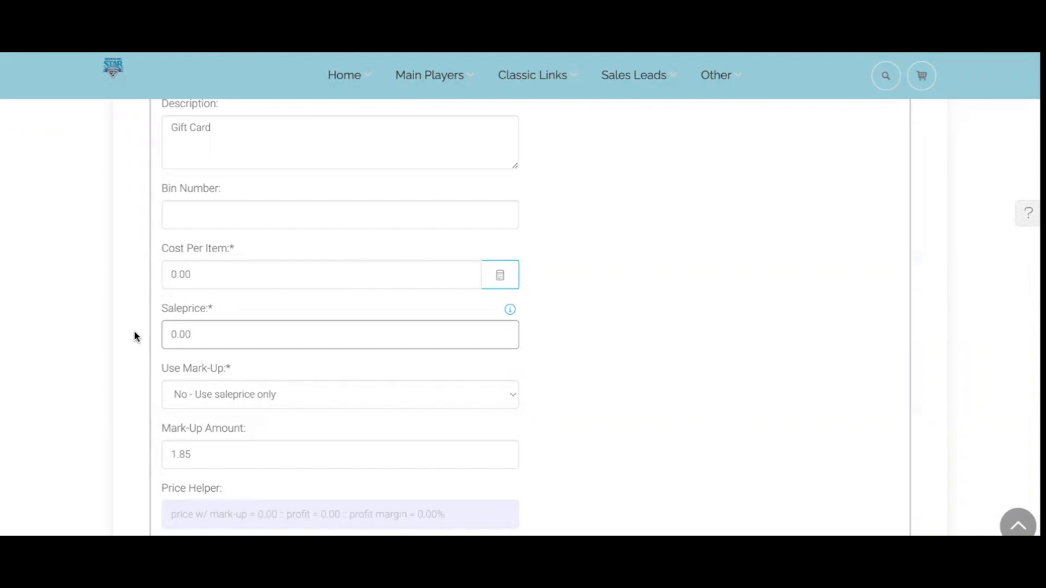
left_click(212, 334)
scroll(205, 275, "down", 1)
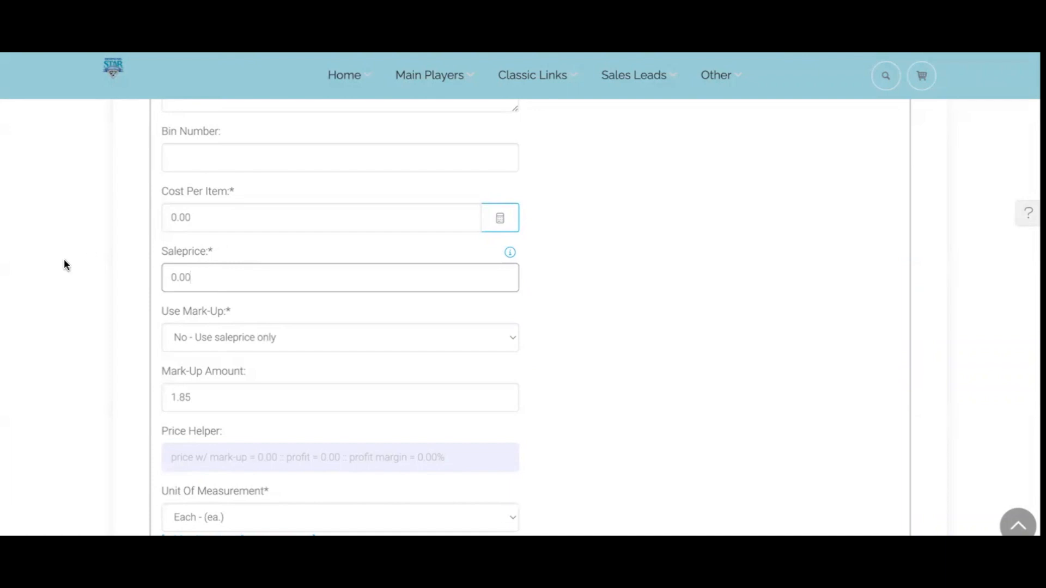
Set the Gift Card item's default tax category to Misc and discounts to No Discounts - Locked
scroll(63, 260, "down", 5)
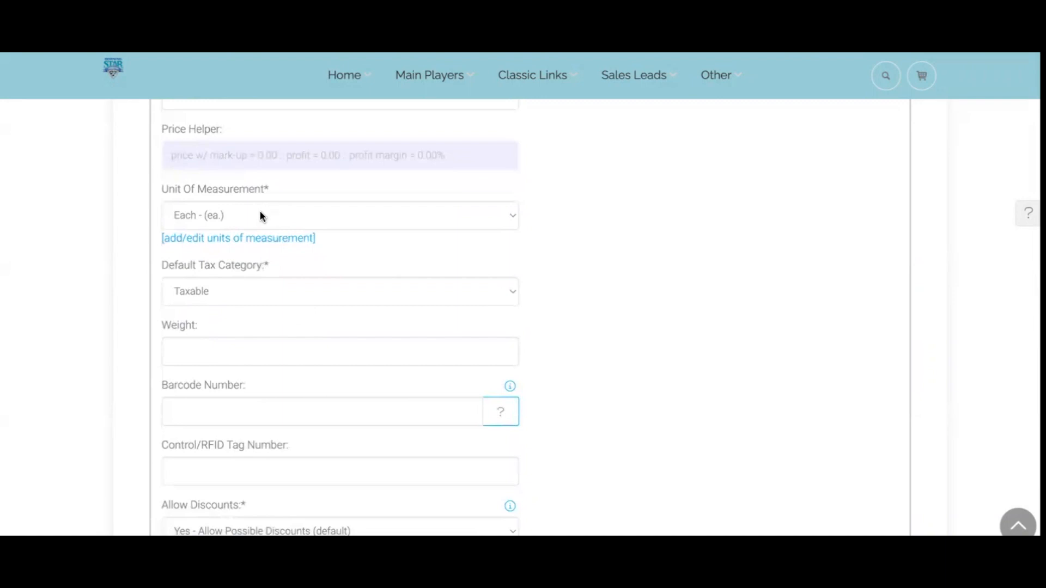
scroll(87, 279, "down", 1)
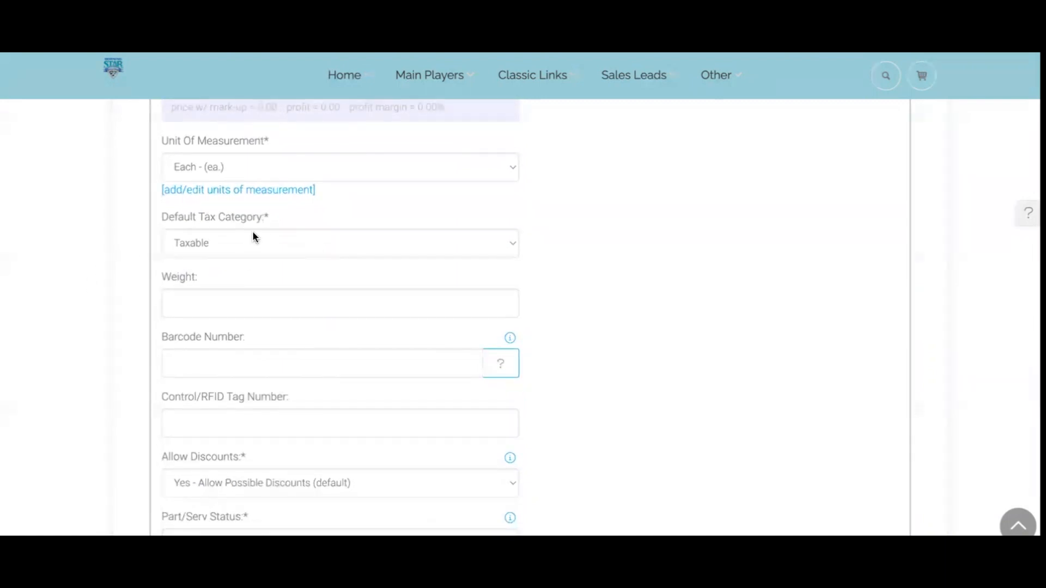
left_click(256, 241)
left_click(189, 159)
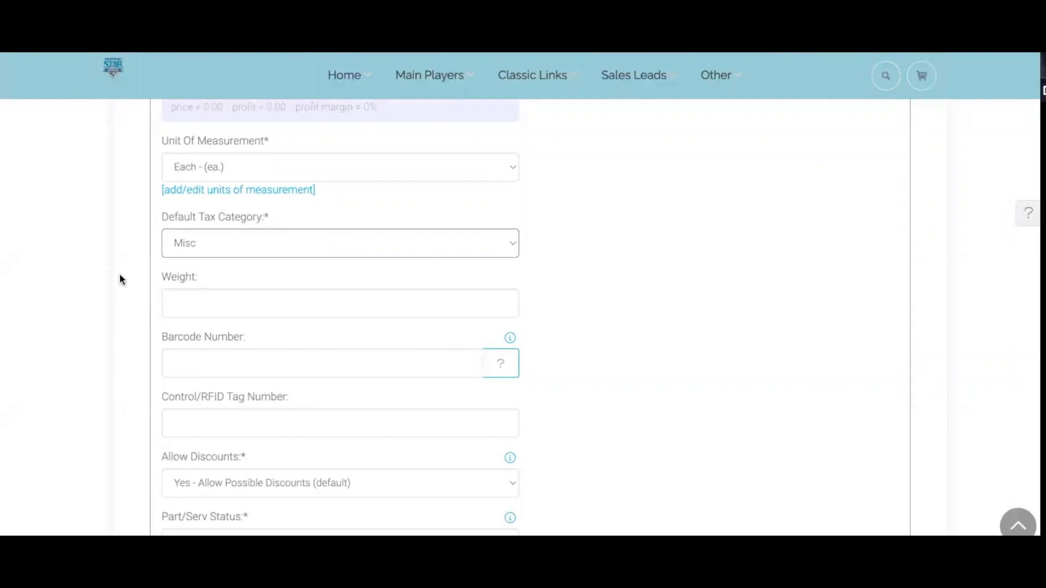
scroll(119, 274, "down", 3)
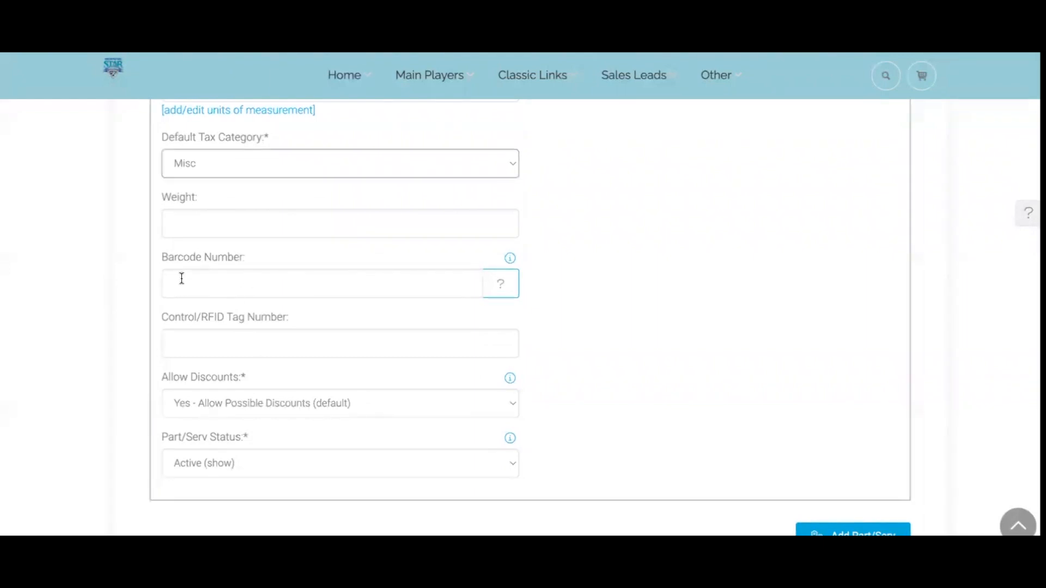
scroll(207, 281, "up", 1)
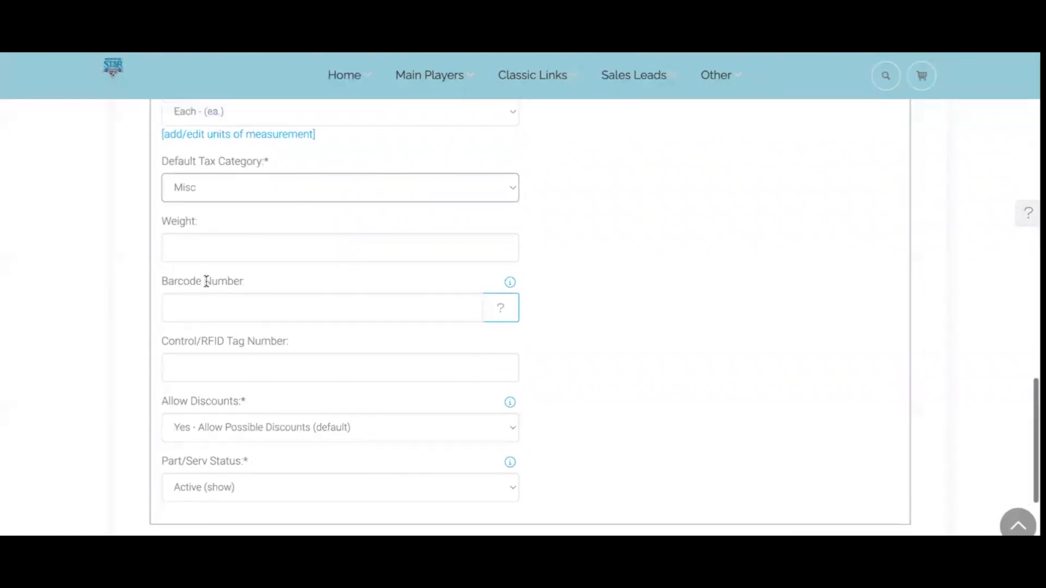
scroll(206, 281, "down", 2)
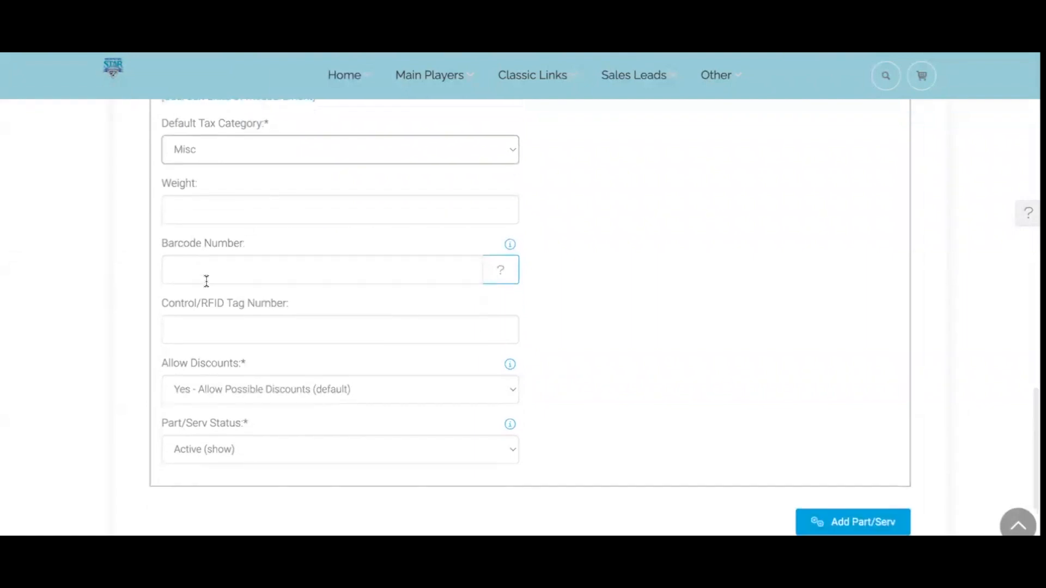
scroll(206, 281, "down", 1)
scroll(206, 281, "down", 1)
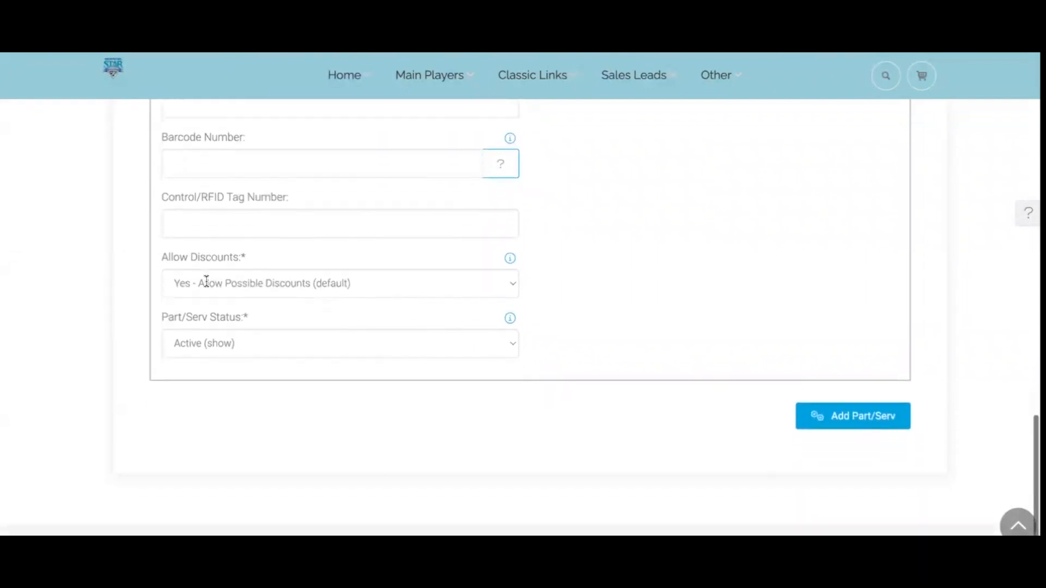
left_click(261, 282)
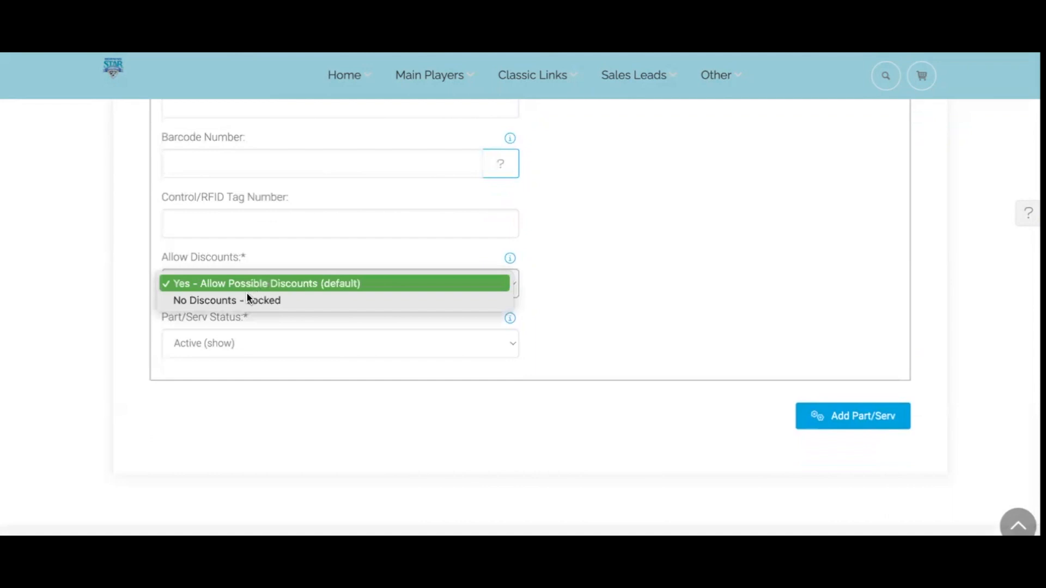
left_click(247, 301)
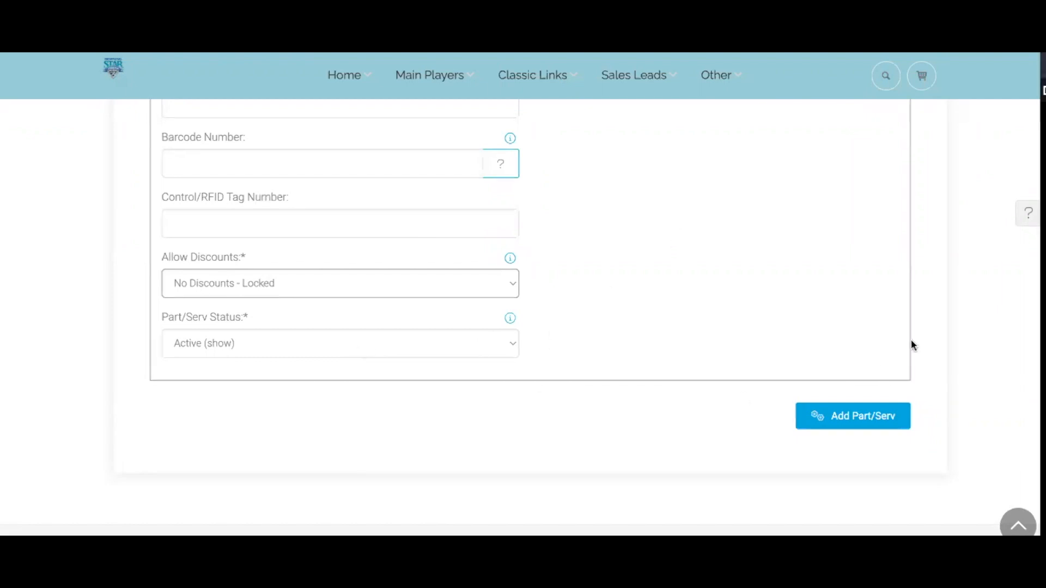
Save the Gift Card item to the purchase order, open its details and select Part/Serv ID 456021
left_click(861, 432)
scroll(585, 381, "down", 8)
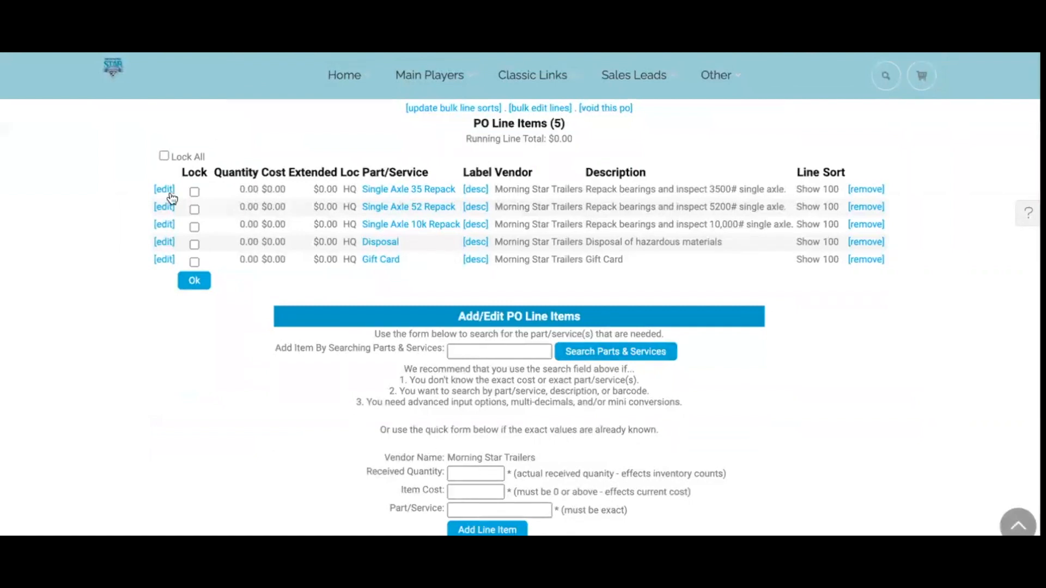
left_click(381, 260)
scroll(24, 301, "down", 3)
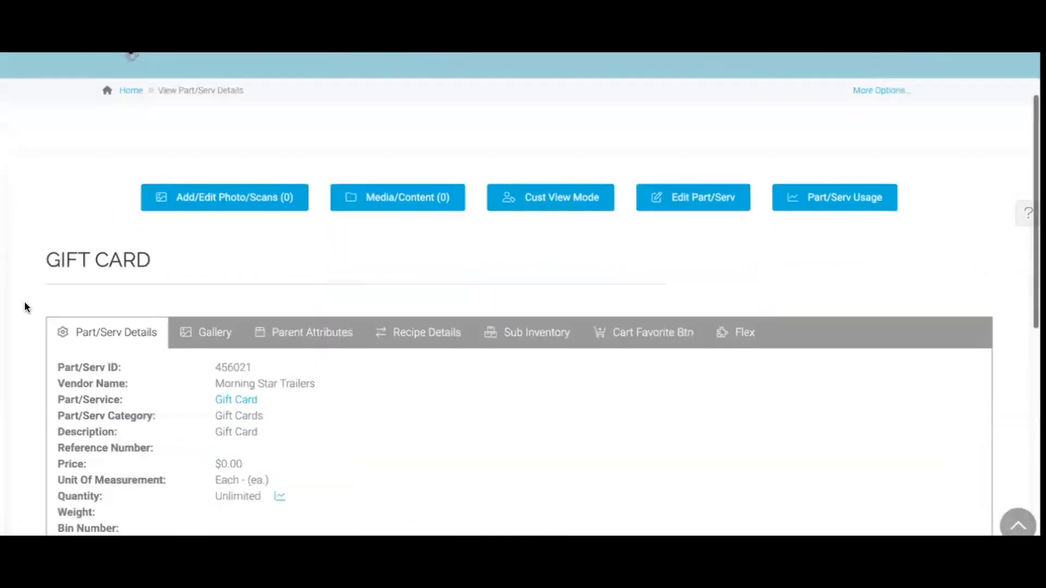
double_click(233, 311)
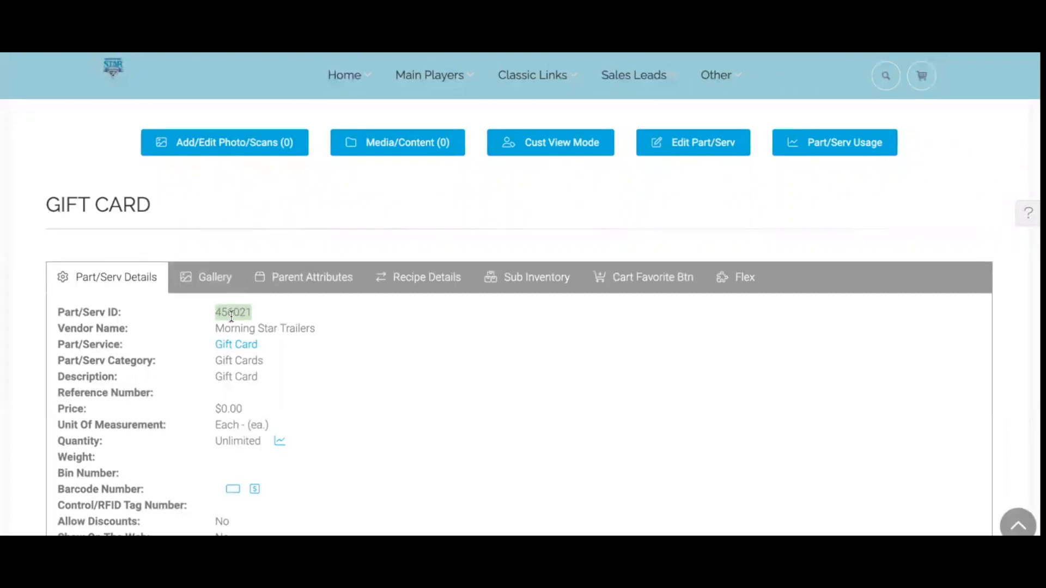
Run an invoice quick search for 'home' and open the Special Account Transactions homepage
scroll(463, 197, "up", 3)
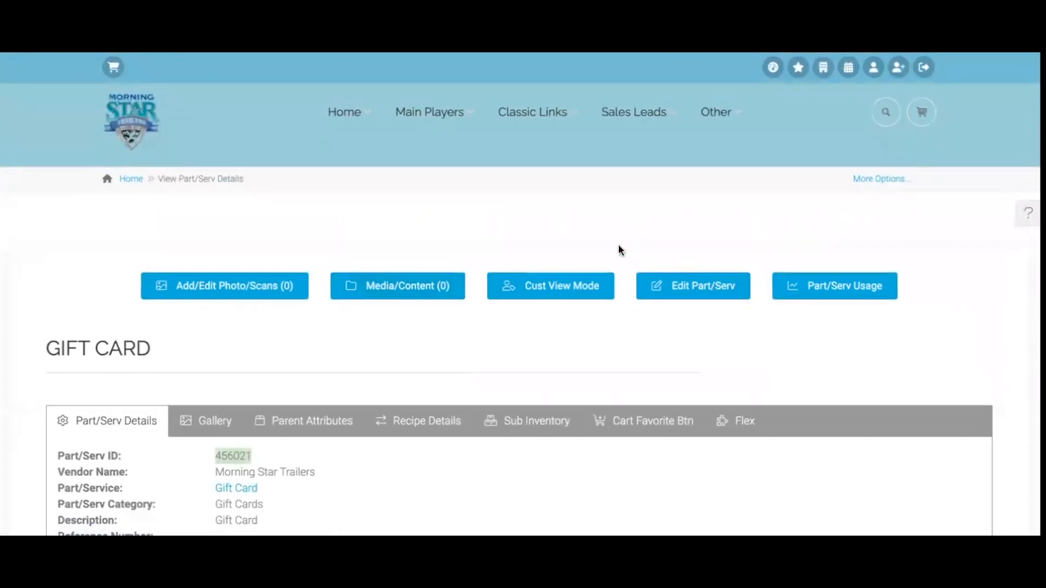
mouse_move(560, 131)
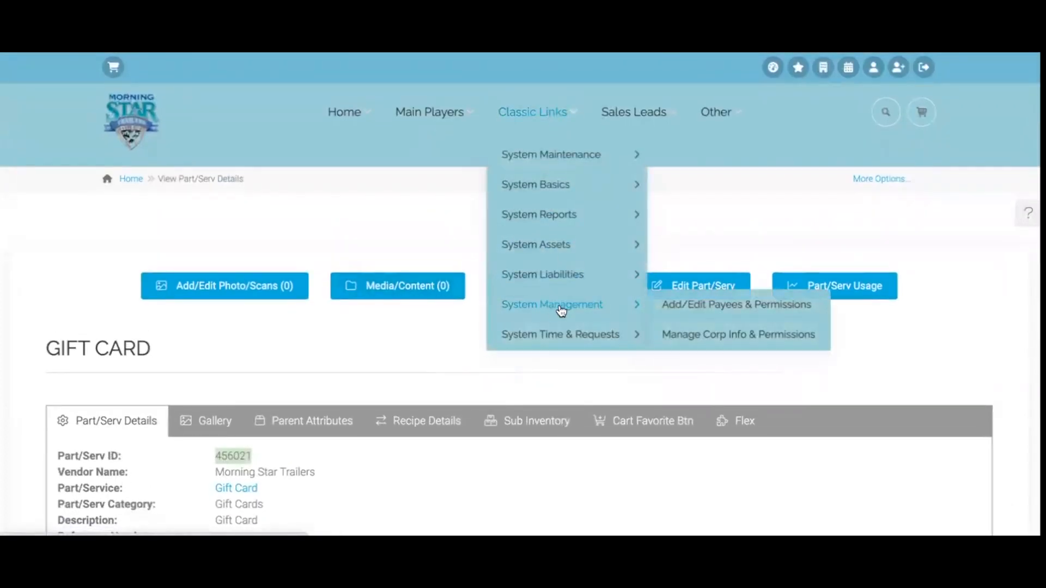
left_click(886, 113)
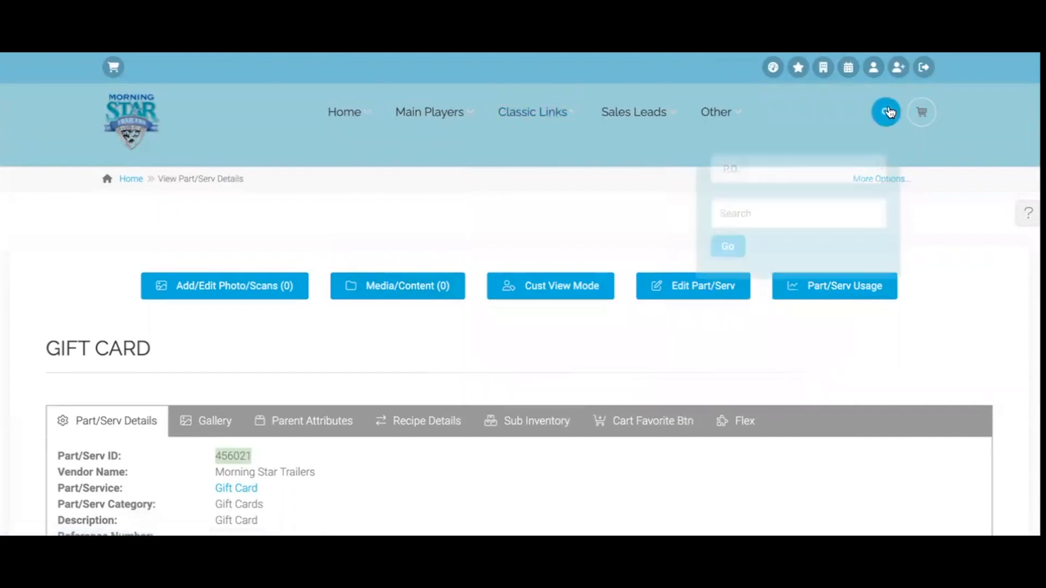
left_click(807, 160)
left_click(753, 154)
left_click(774, 213)
type("home")
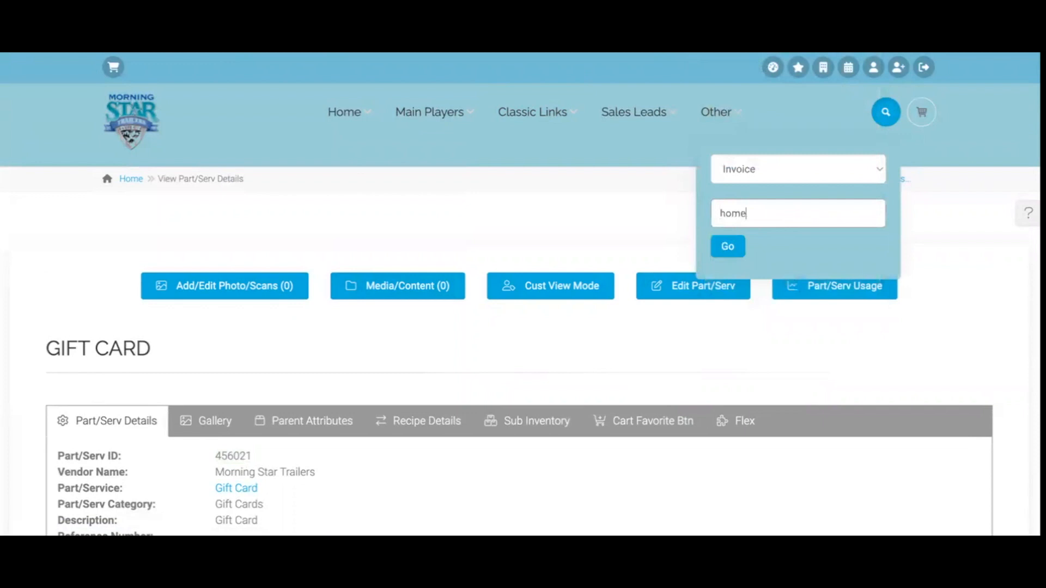
key("Return")
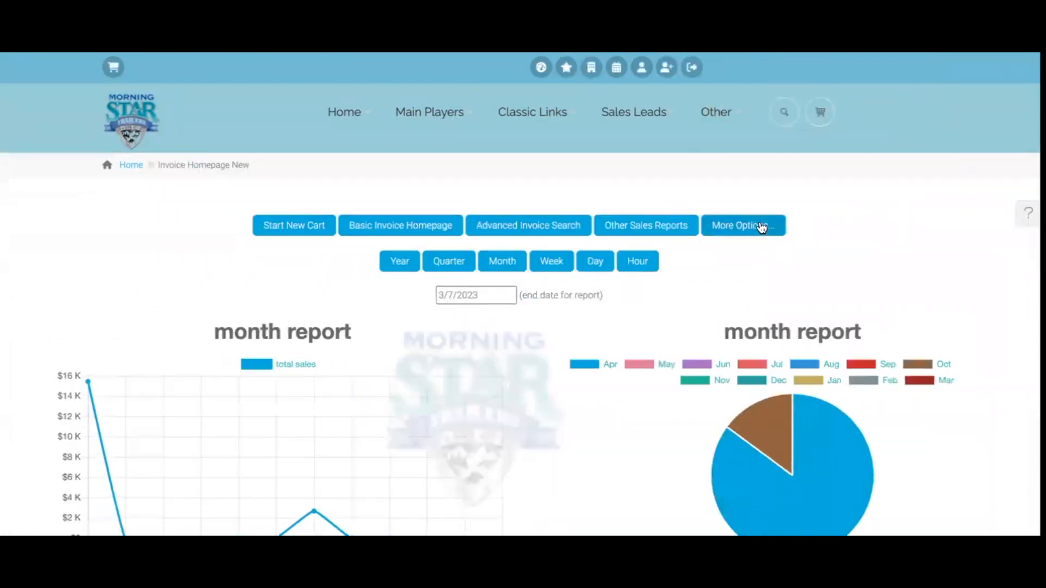
left_click(752, 224)
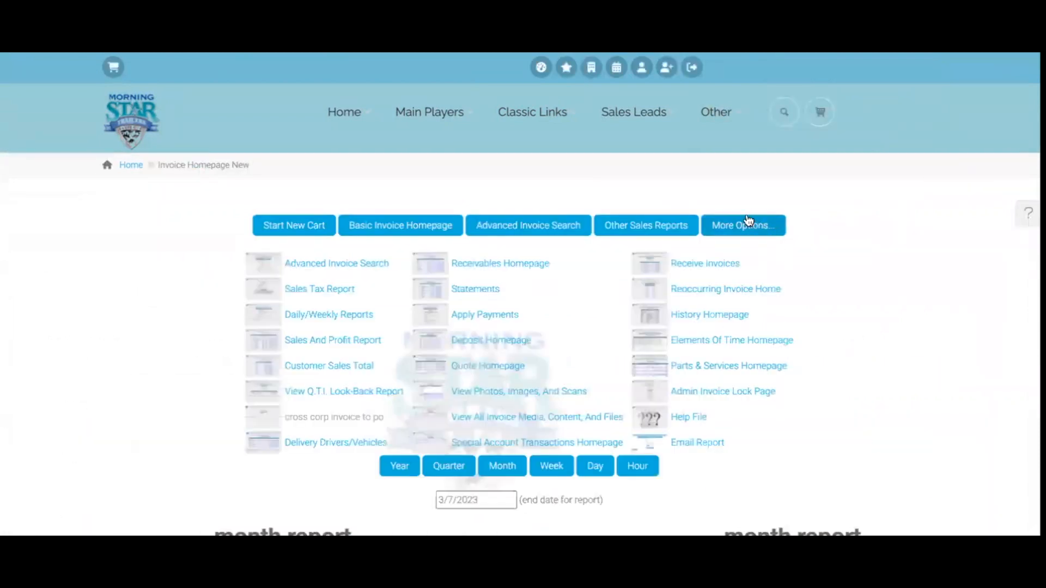
left_click(530, 441)
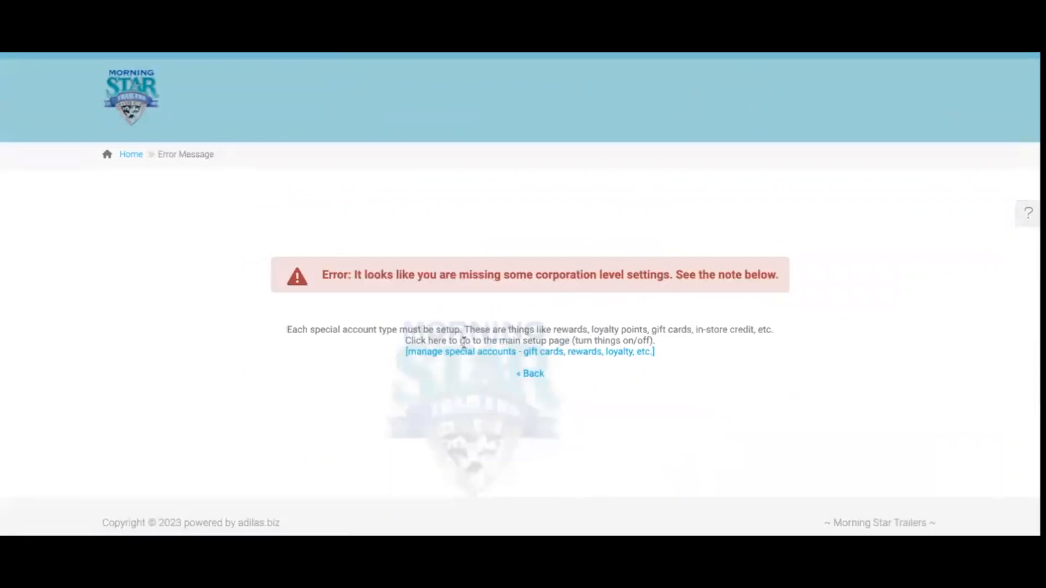
In special accounts setup, add a Gift Card master special account with status Active
left_click(547, 352)
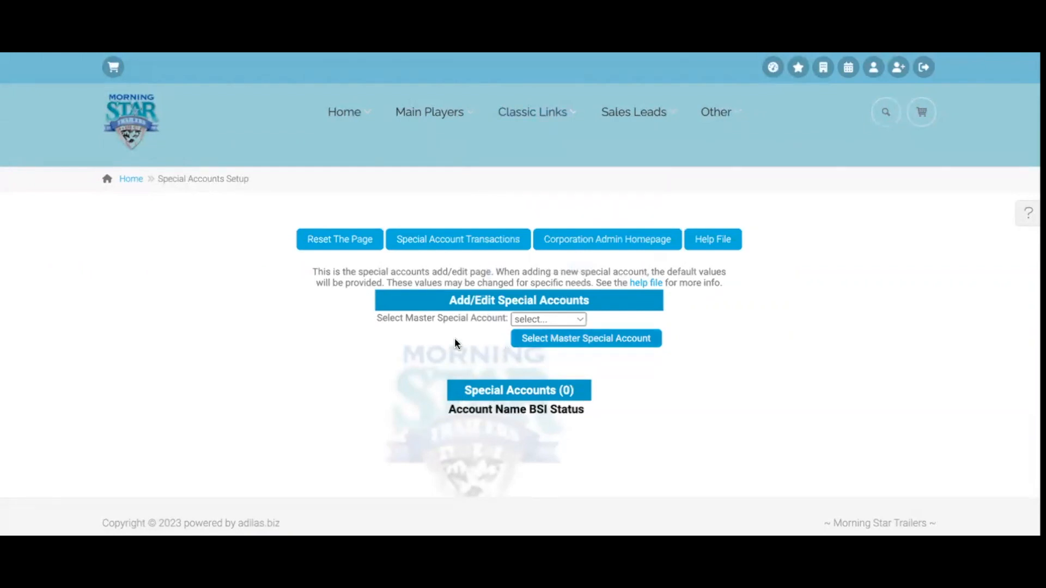
left_click(565, 321)
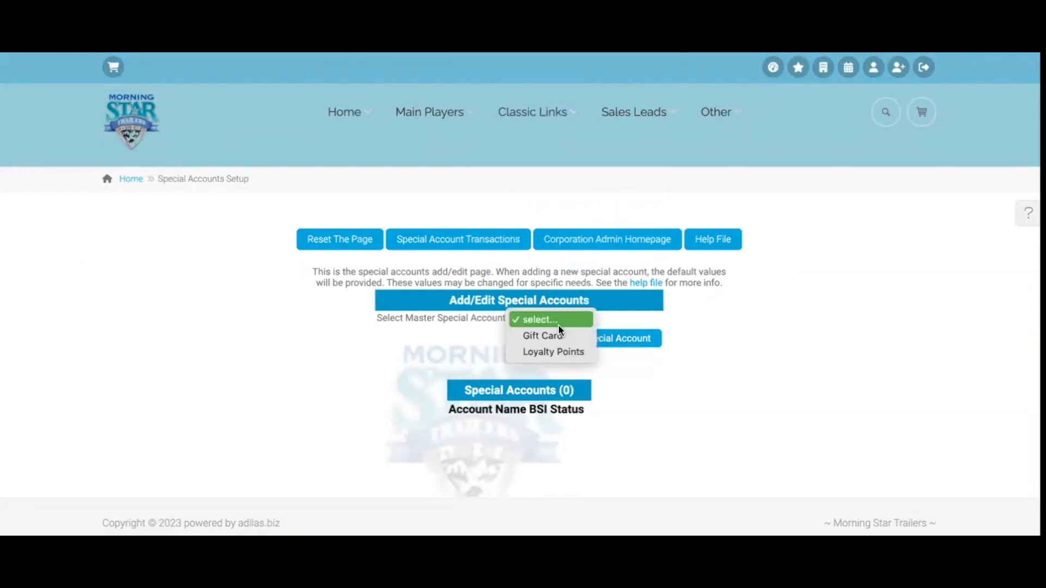
left_click(547, 337)
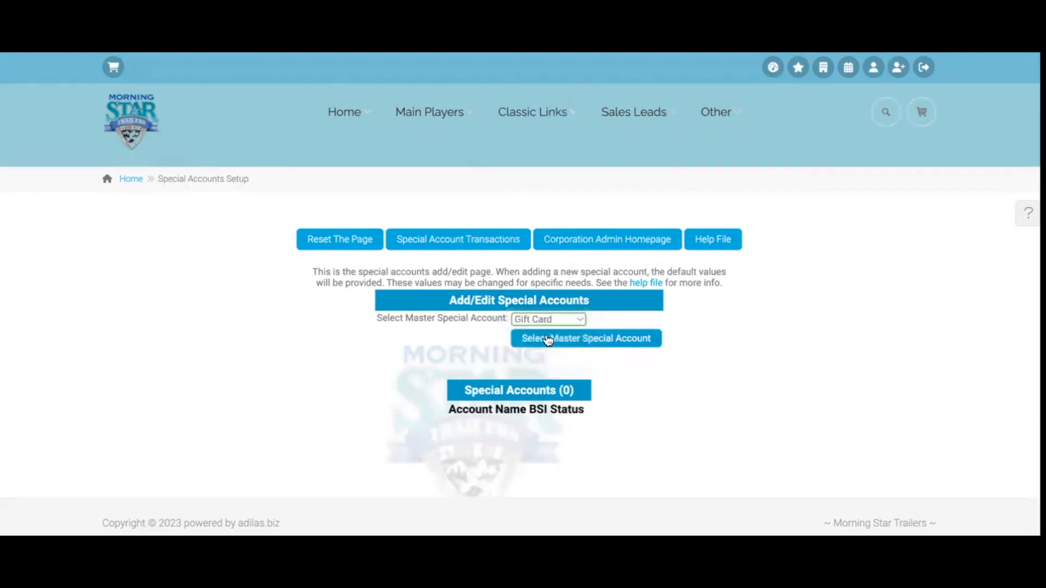
left_click(587, 340)
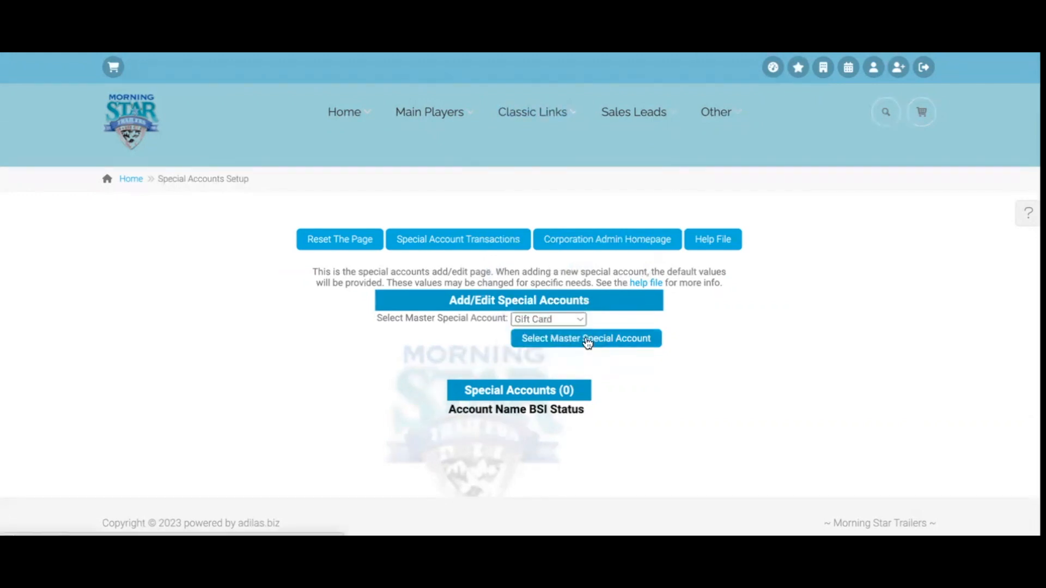
scroll(587, 341, "down", 1)
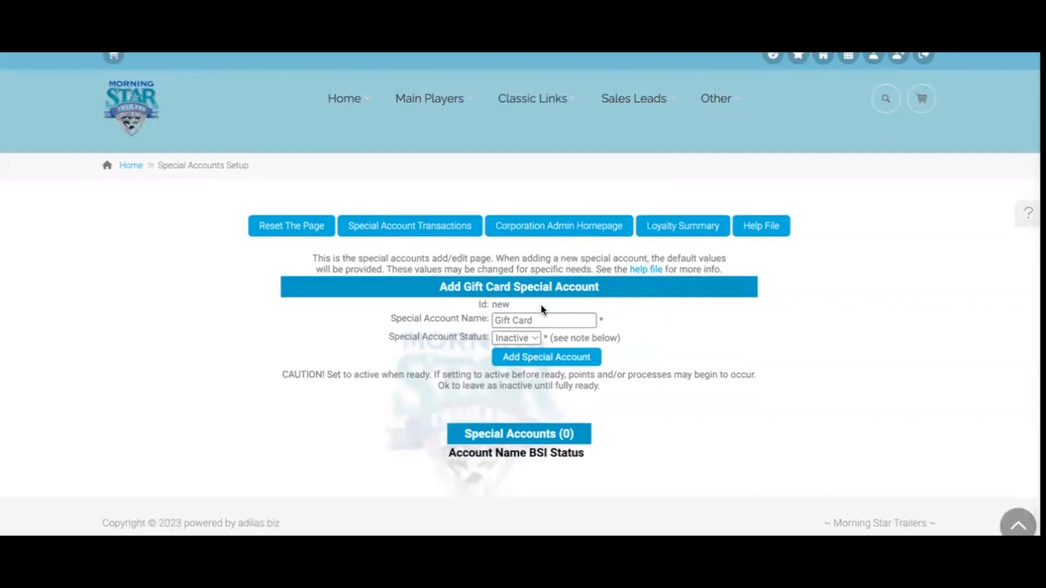
left_click(525, 338)
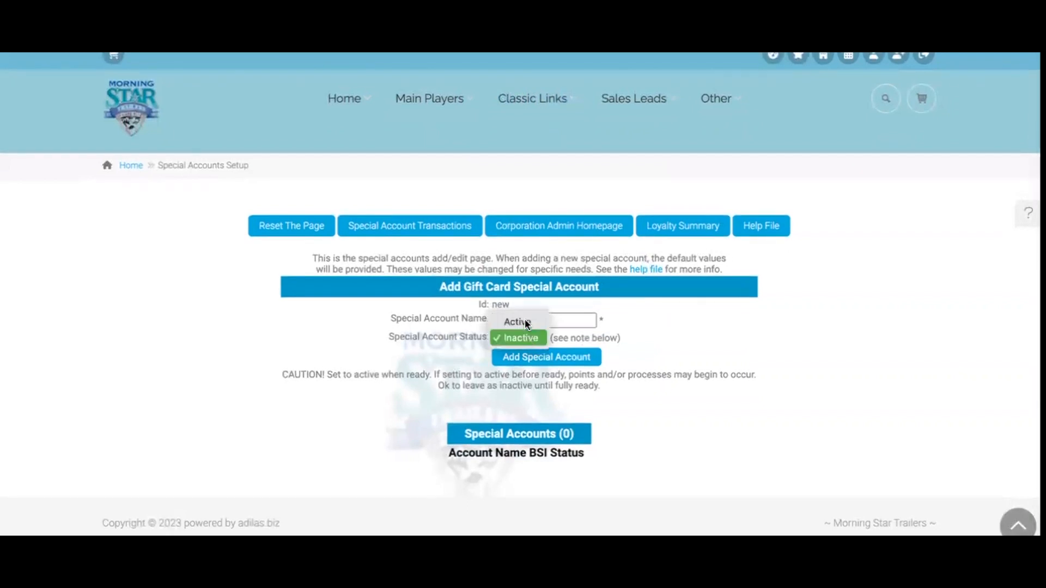
left_click(526, 323)
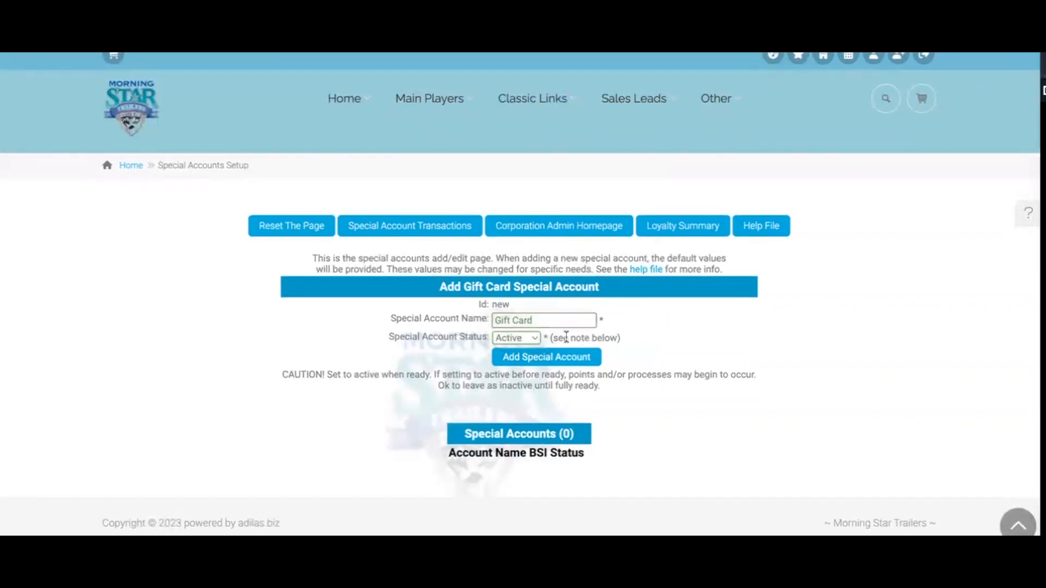
left_click(556, 359)
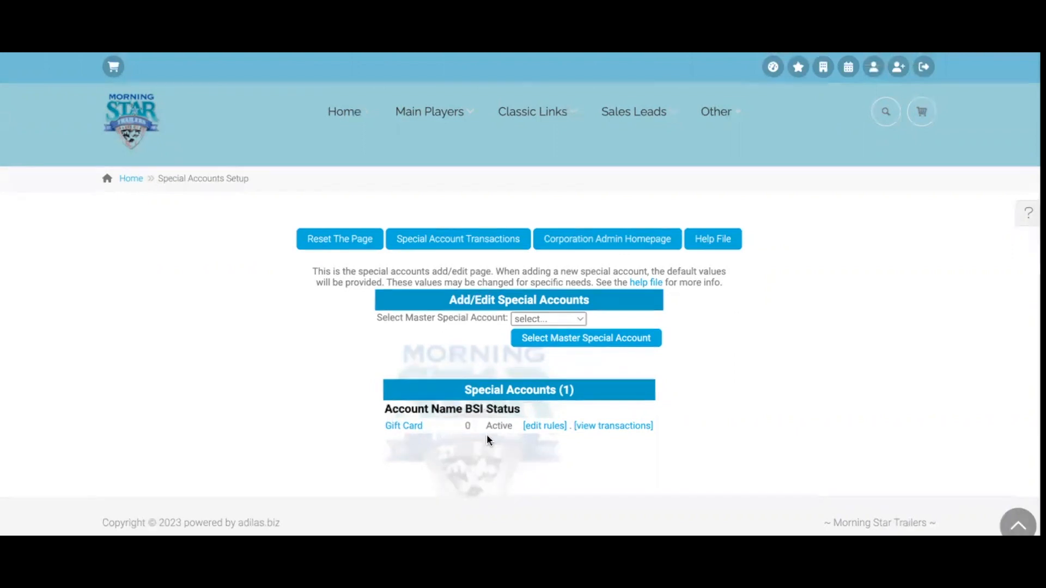
Edit the Gift Card rules and set Gift Card Part ID to 456021
left_click(555, 430)
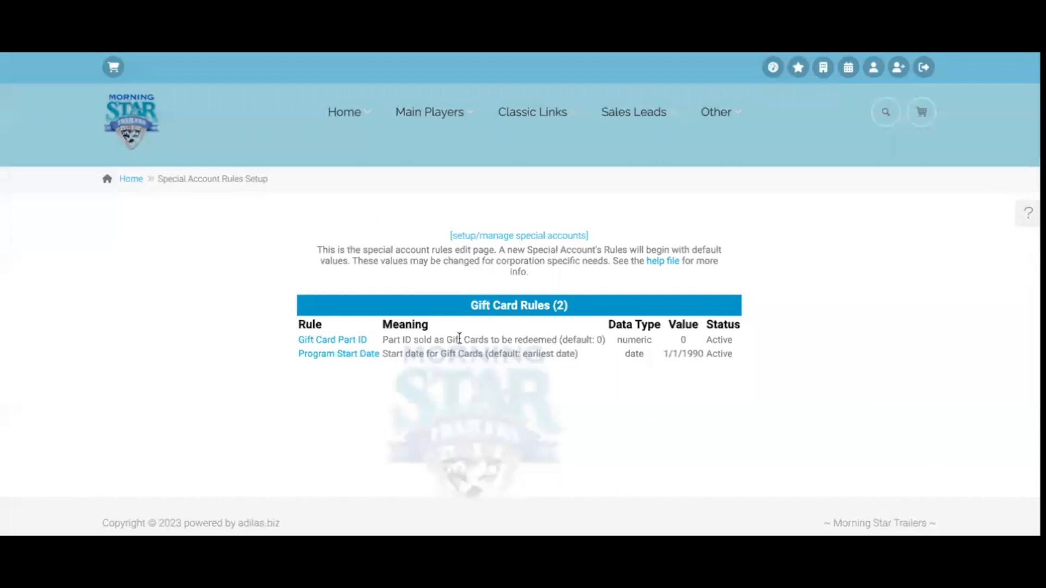
left_click(324, 342)
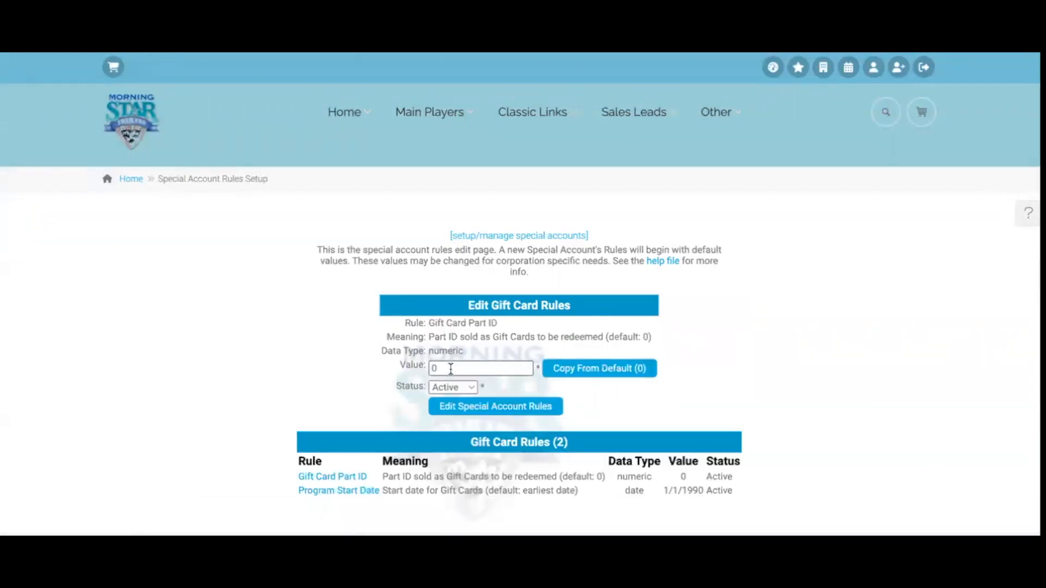
left_click(467, 369)
key("BackSpace")
type("456021")
left_click(500, 404)
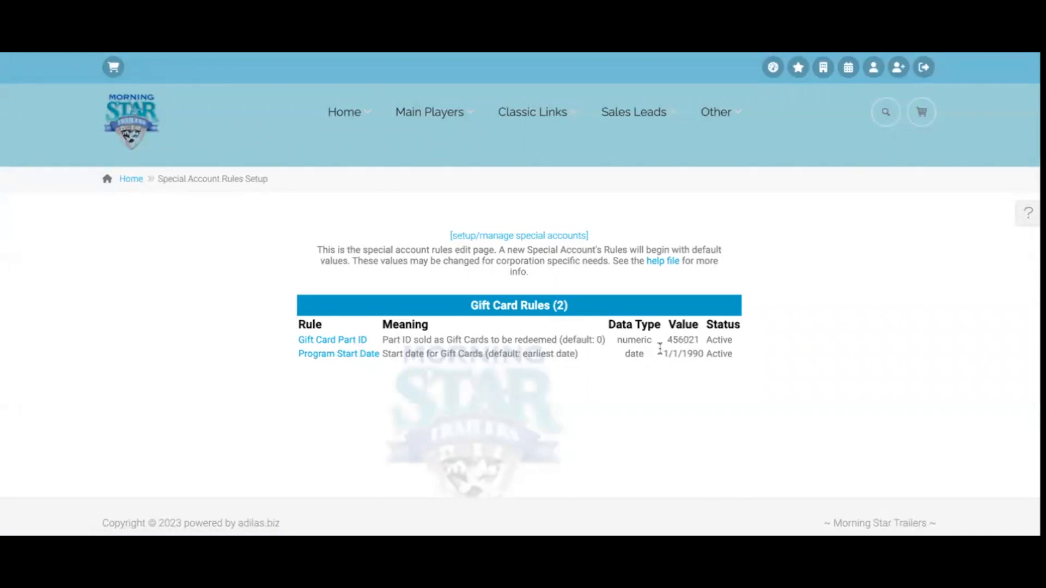
Set the Program Start Date rule to 3/7/2023
left_click(346, 354)
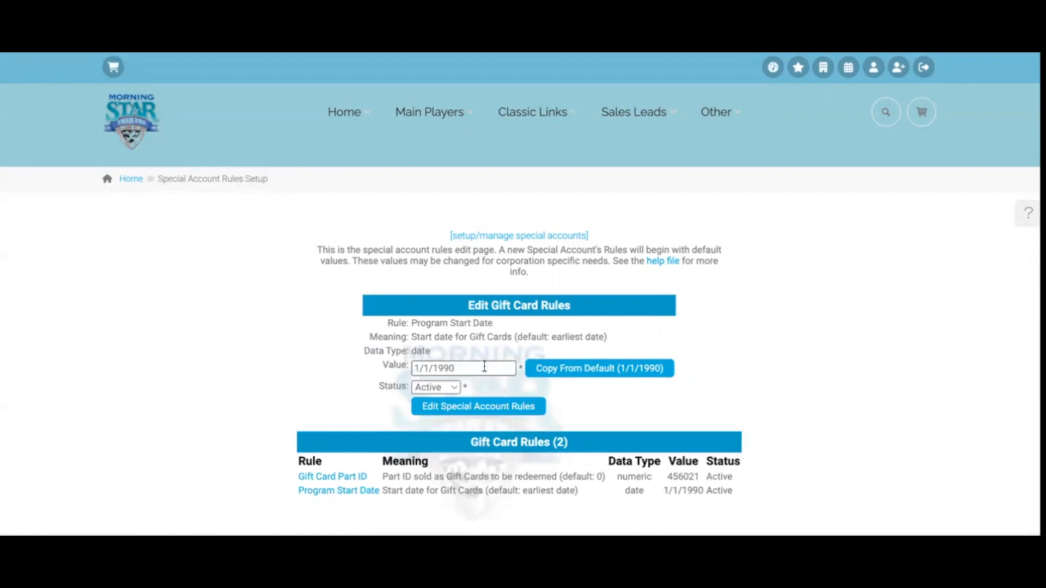
left_click(484, 367)
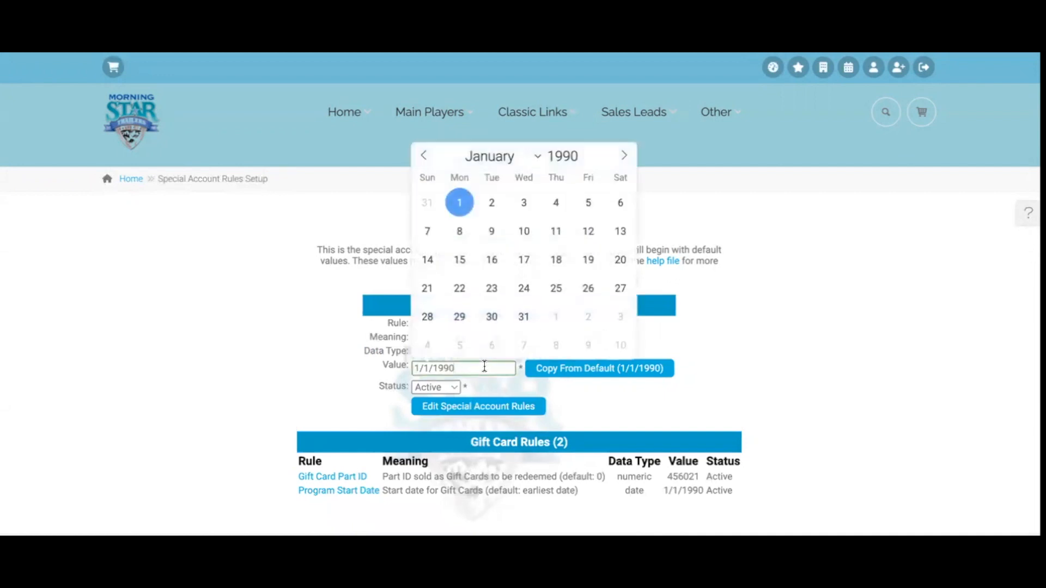
triple_click(468, 372)
type("3/7/2023")
key("Return")
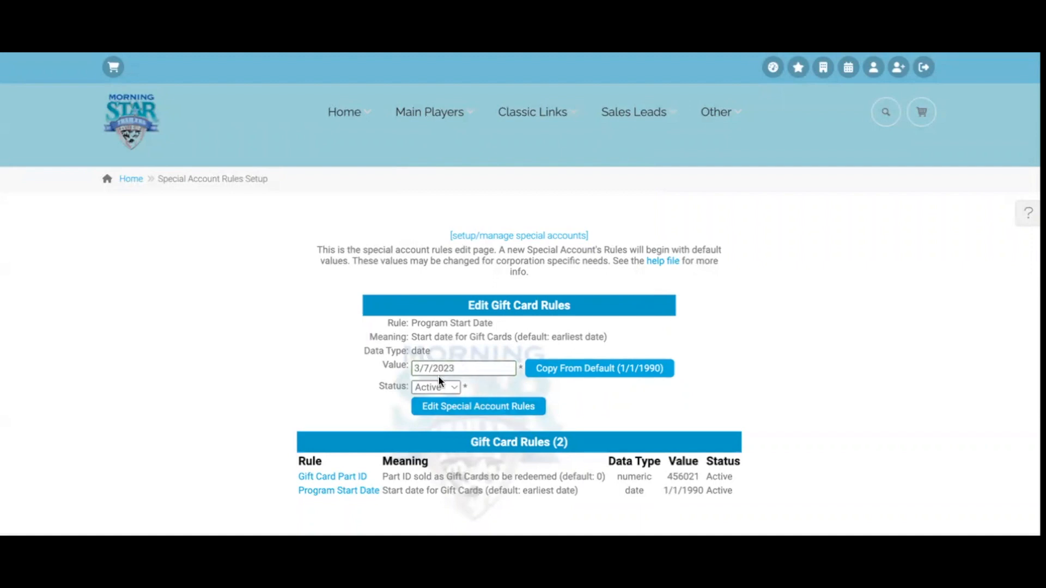
left_click(494, 412)
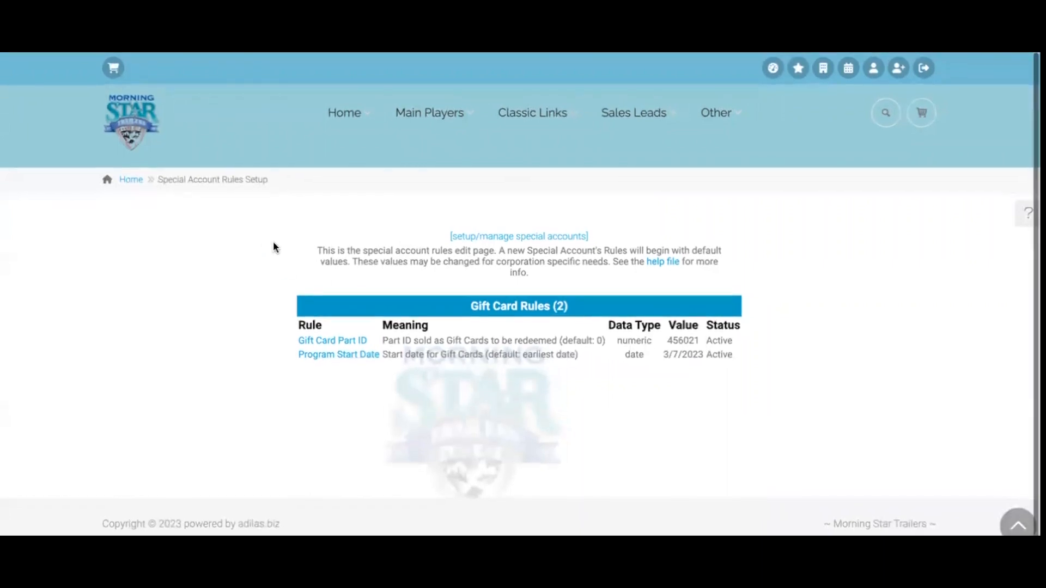
Quick-search the gift card number as a Gift Card search, then go back to the Trailer Sales homepage
left_click(138, 128)
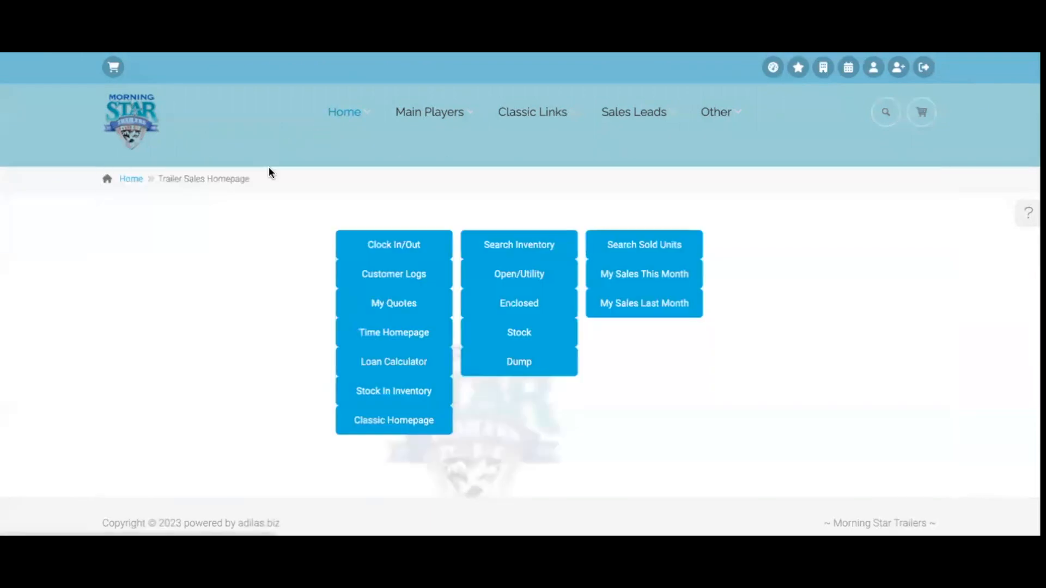
left_click(887, 113)
left_click(813, 169)
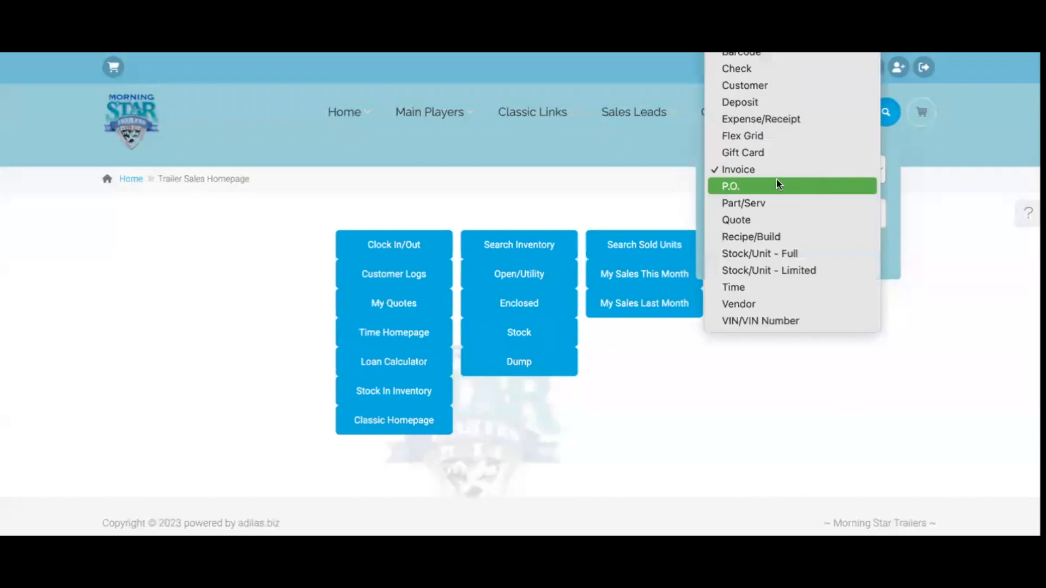
left_click(758, 153)
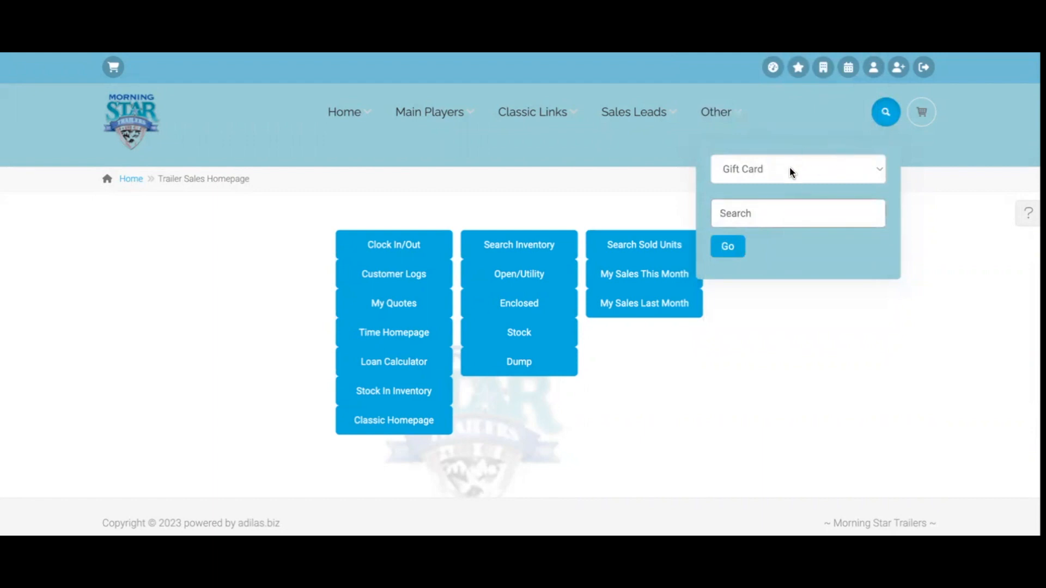
left_click(752, 218)
type("5000000026278020101169")
key("Return")
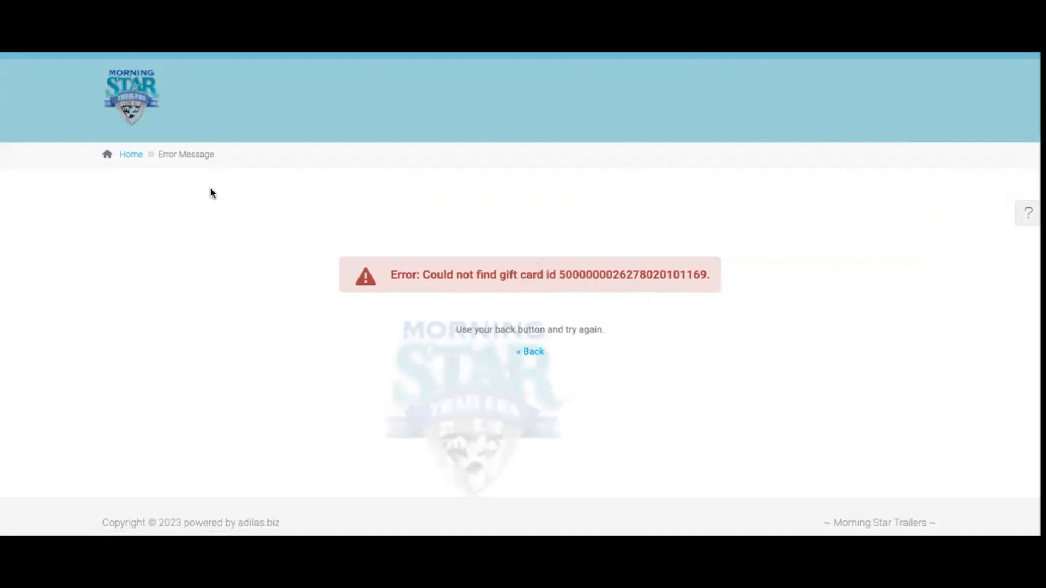
left_click(158, 105)
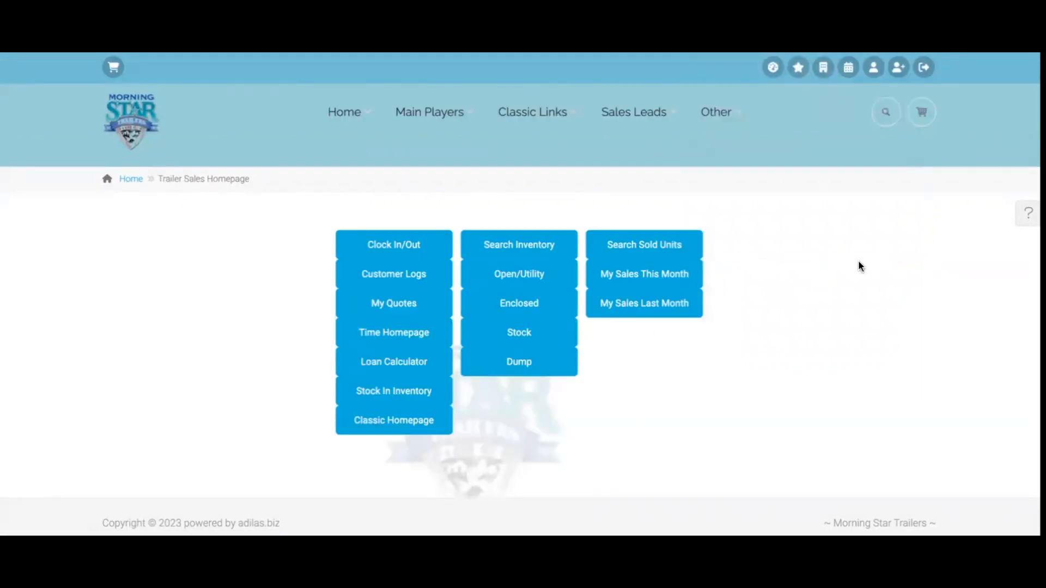
Start a Counter Sale cart, search parts for 'gift' and add the Gift Card item at $0.00
left_click(922, 111)
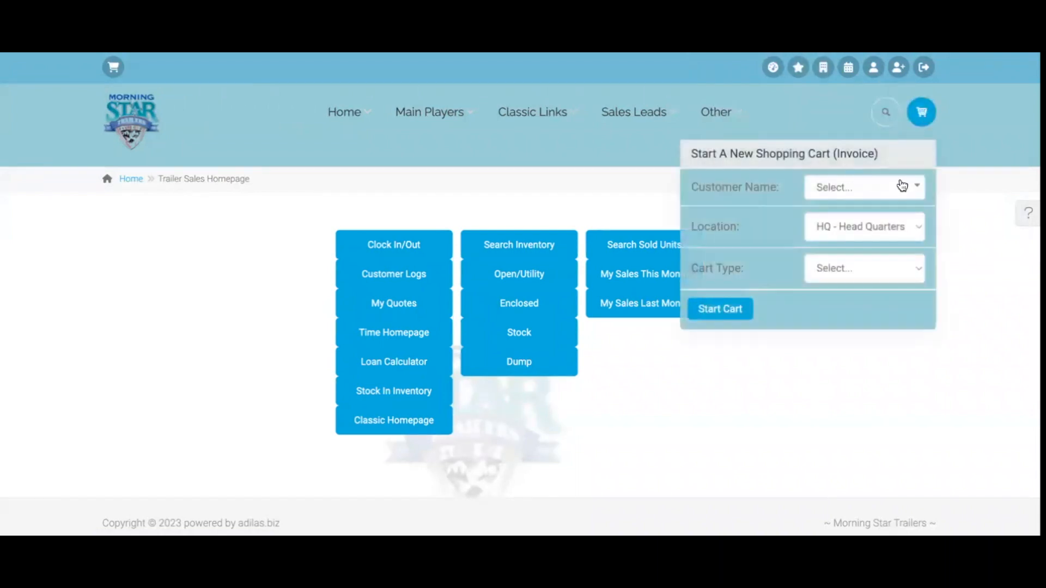
left_click(862, 269)
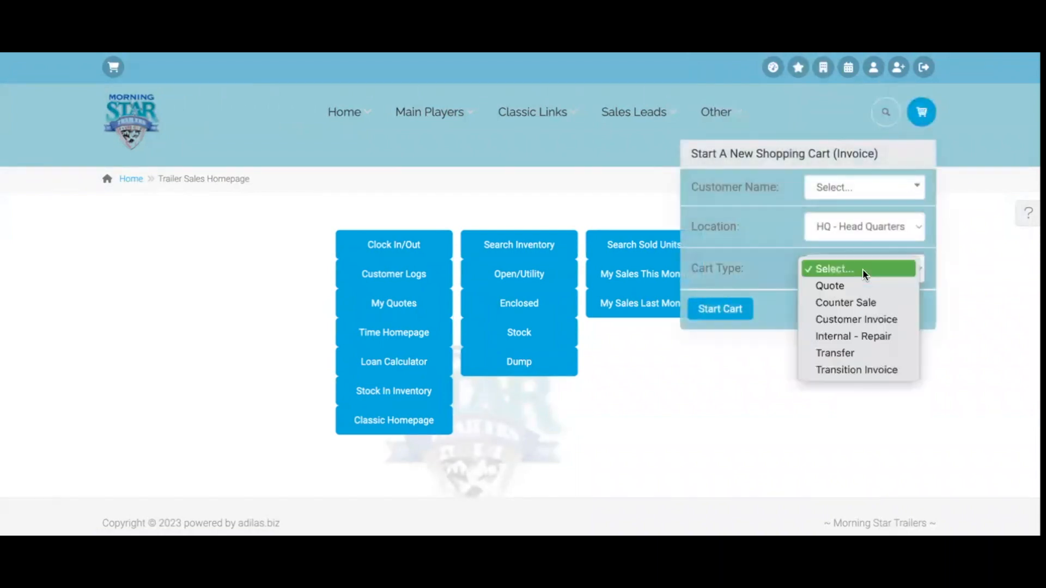
left_click(867, 305)
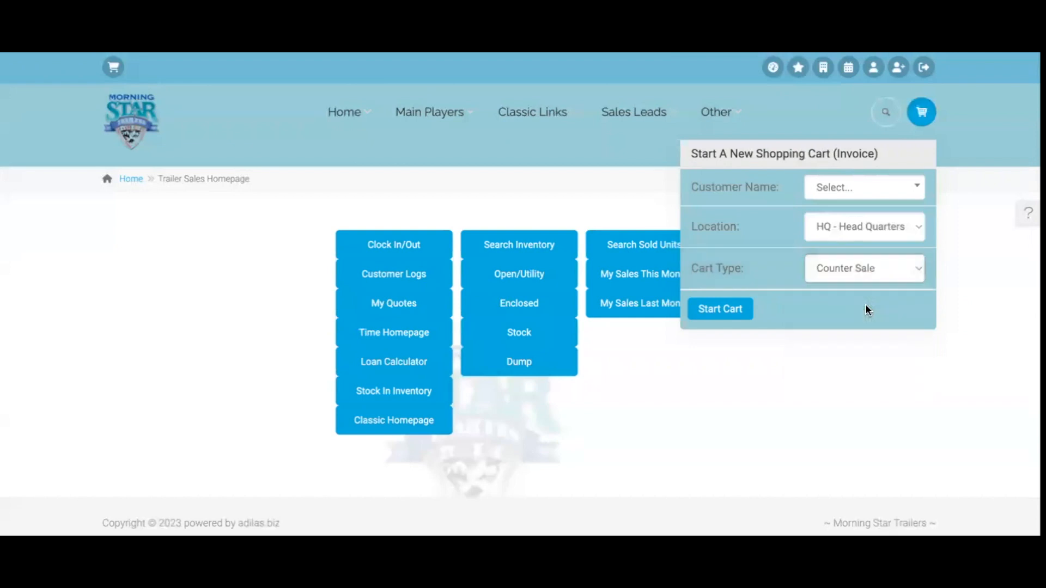
left_click(733, 309)
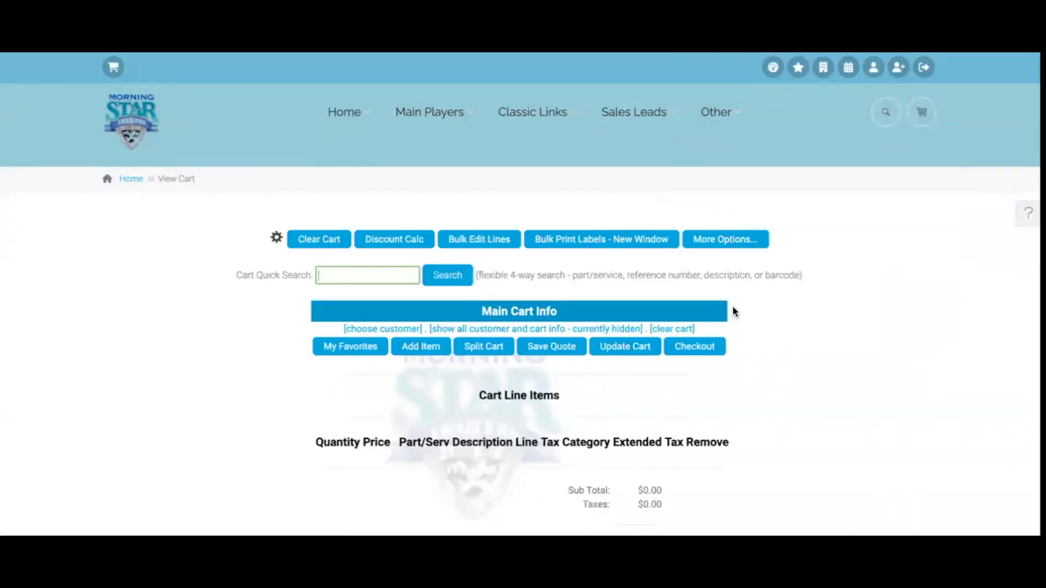
type("gift")
left_click(457, 280)
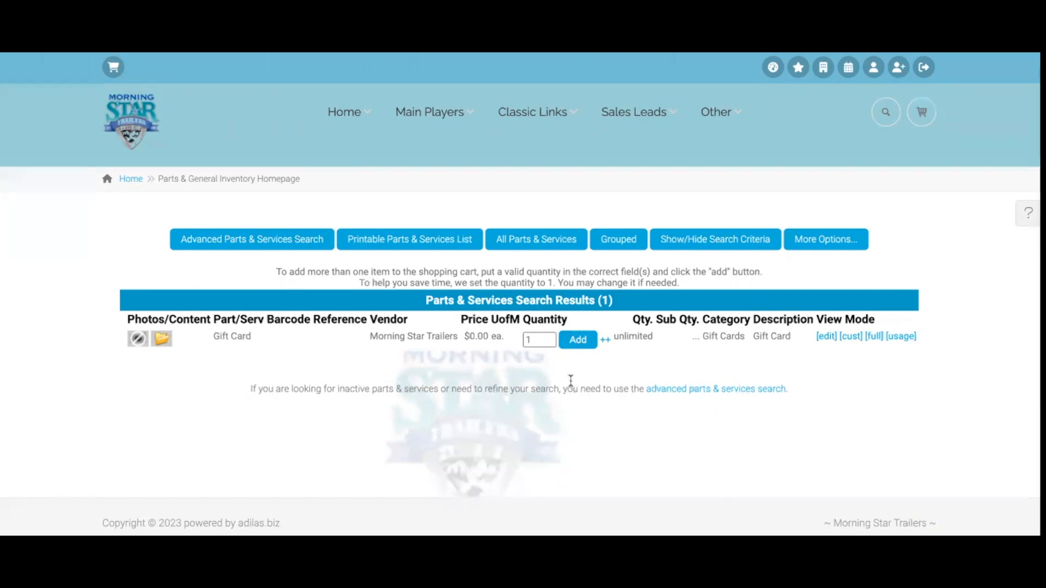
left_click(577, 342)
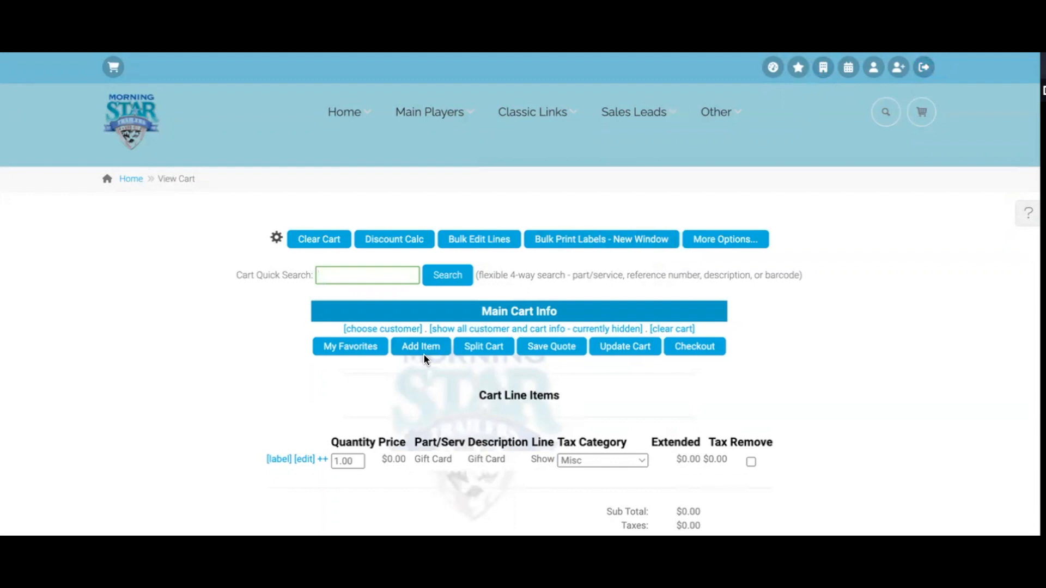
scroll(425, 359, "down", 1)
scroll(424, 354, "up", 1)
scroll(424, 355, "down", 1)
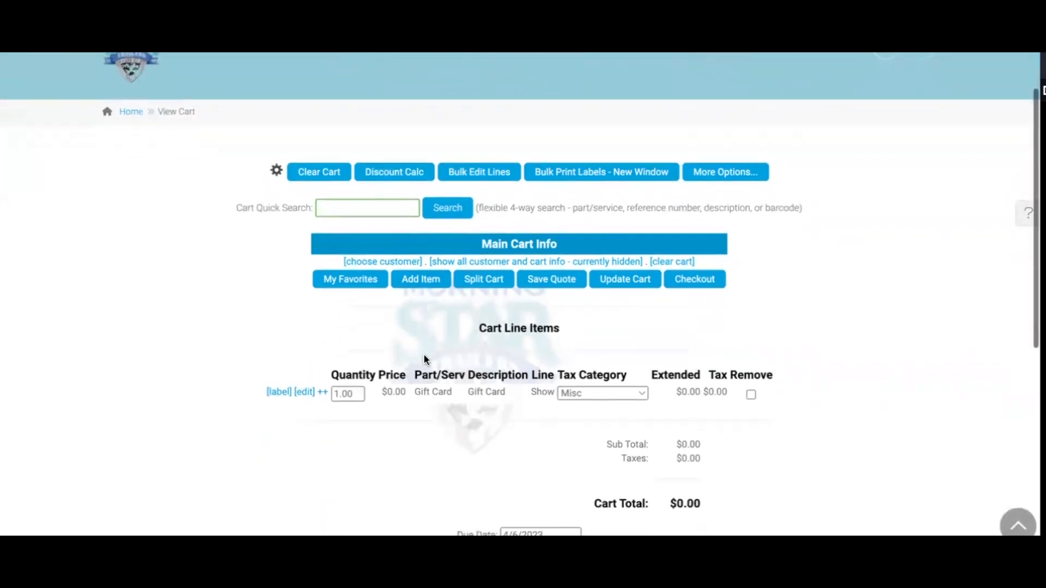
scroll(424, 358, "down", 1)
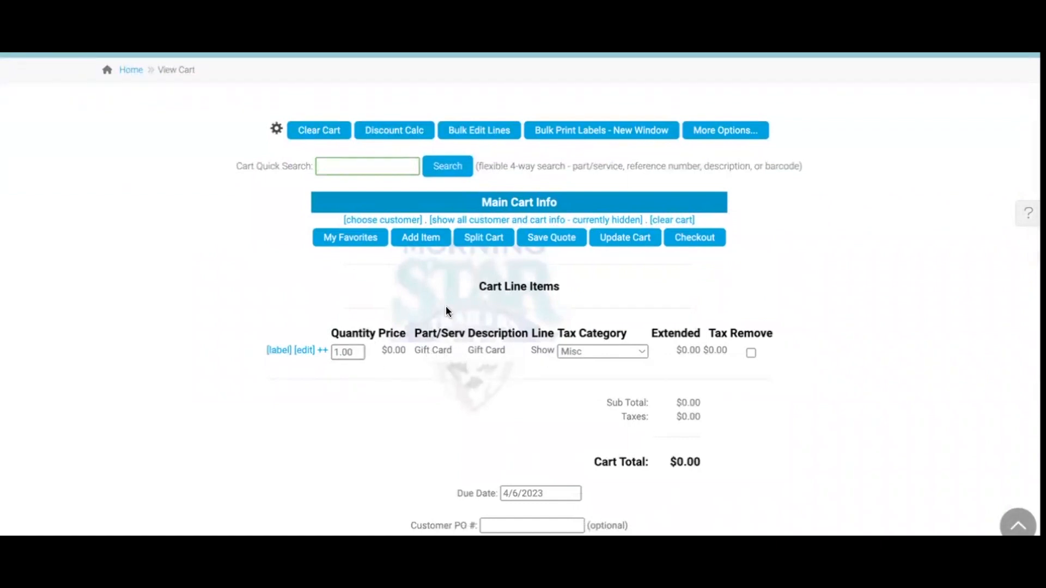
scroll(665, 288, "up", 3)
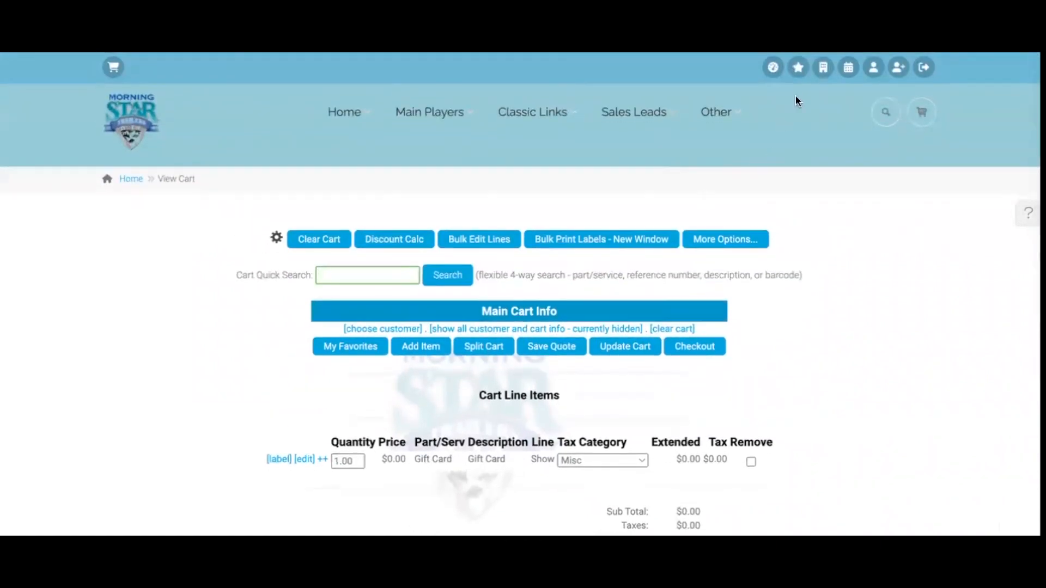
Clear the open cart and log out
left_click(822, 67)
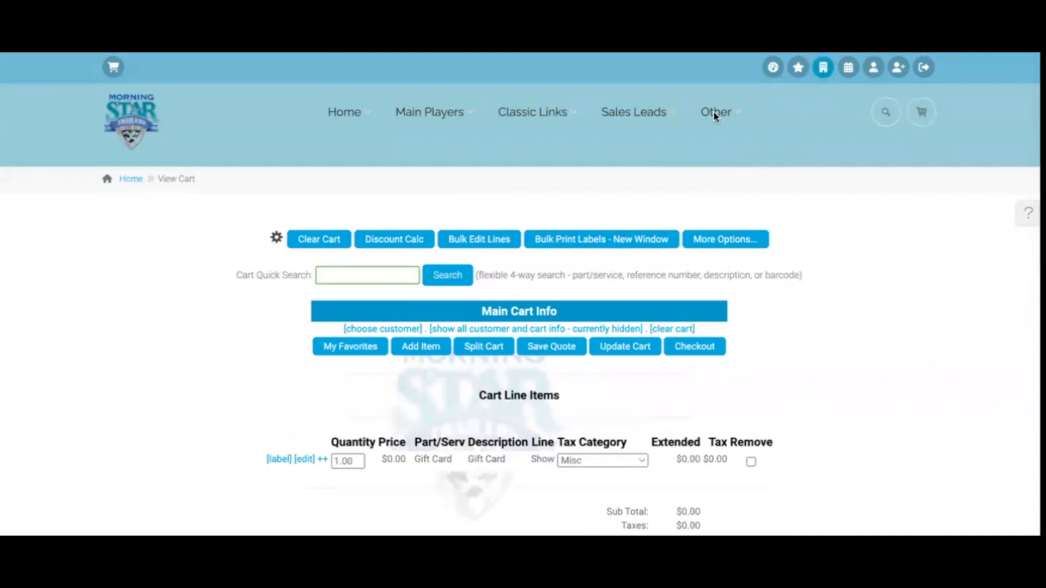
left_click(923, 67)
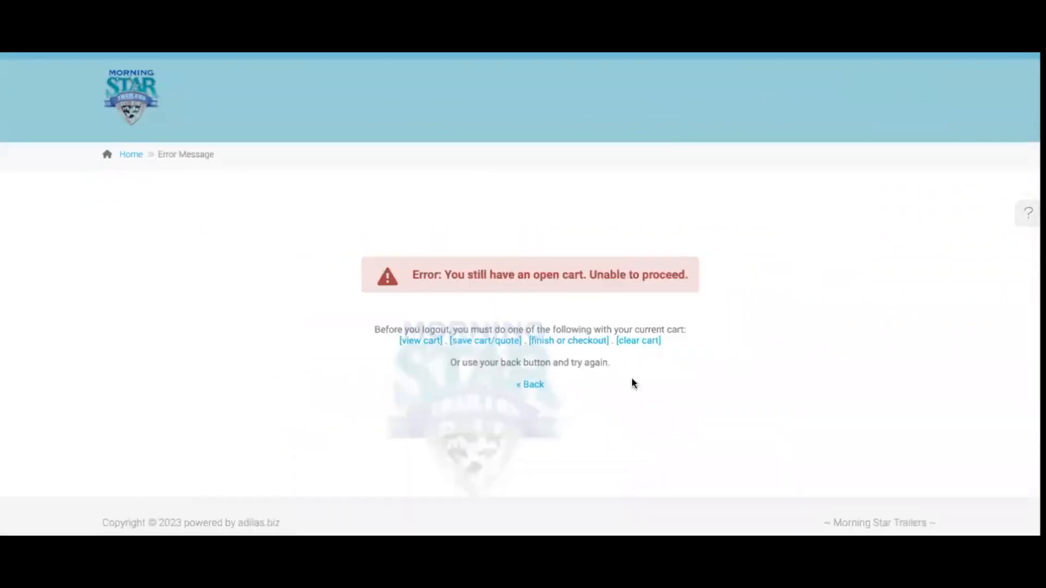
left_click(636, 341)
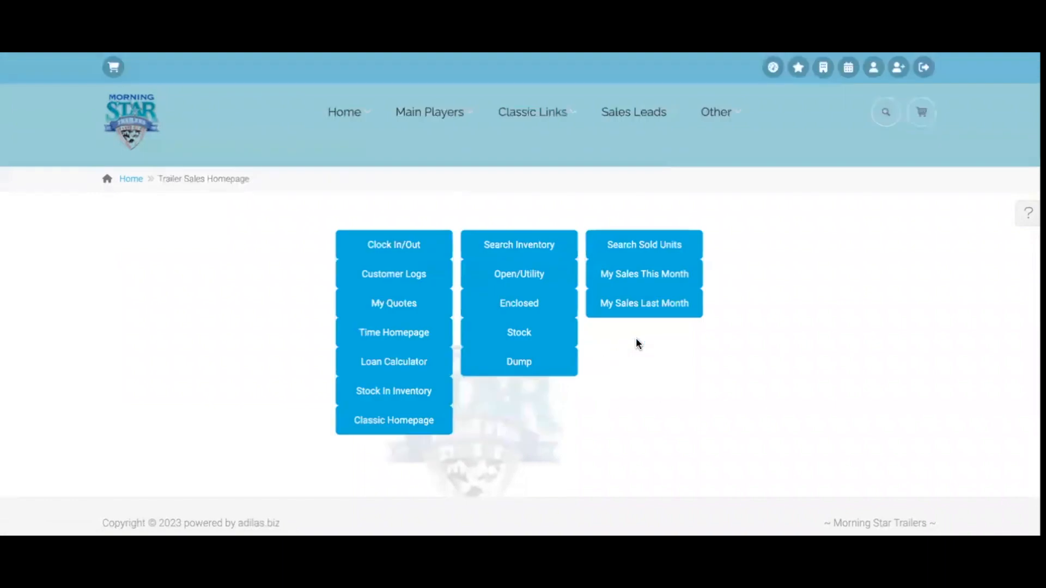
left_click(924, 68)
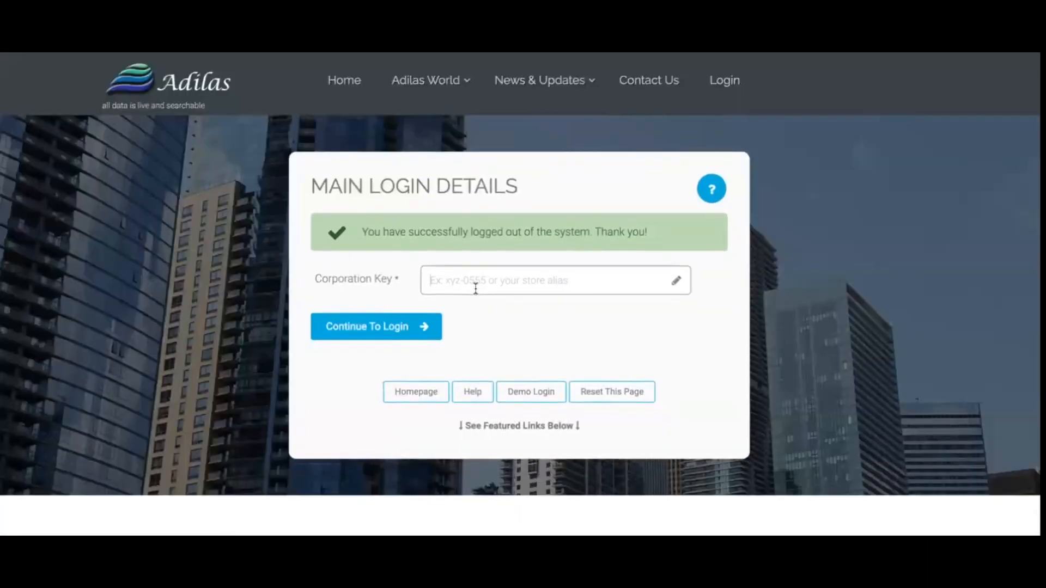
Log back in with the corporation key and credentials, choosing the Morning Star Trailers corporation
type("*")
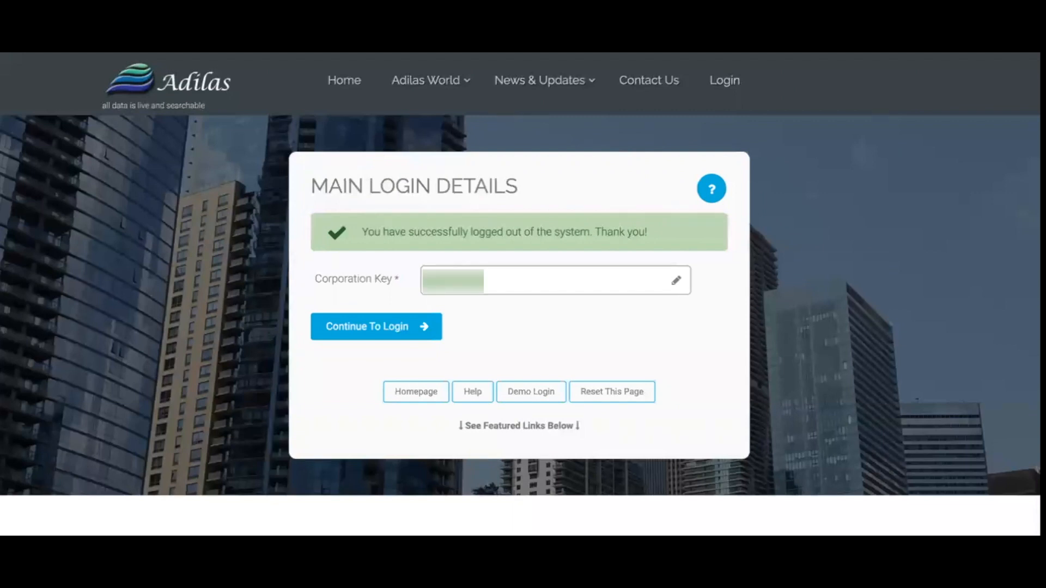
key("Return")
left_click(345, 348)
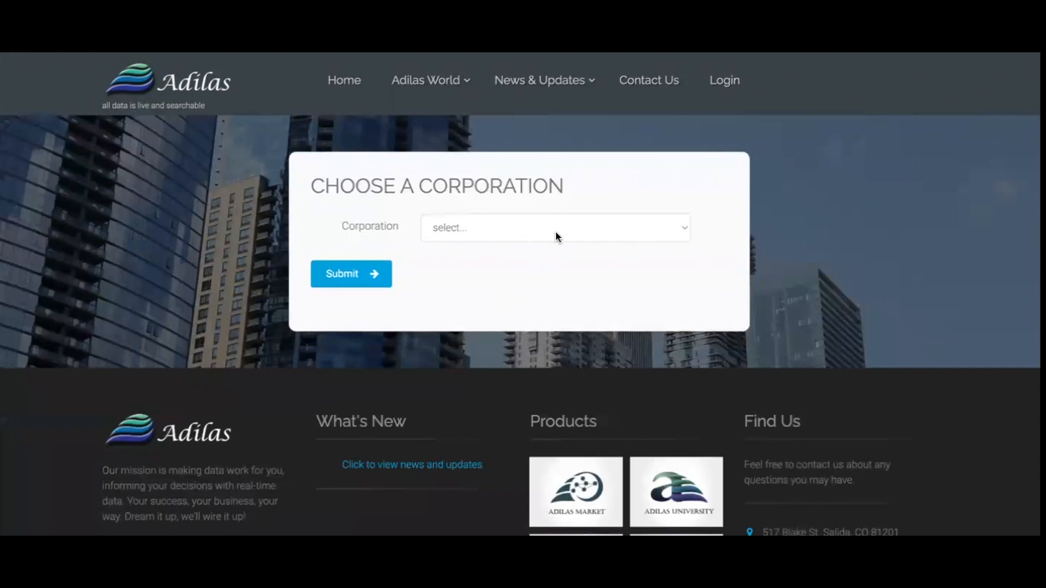
left_click(560, 226)
scroll(550, 348, "down", 10)
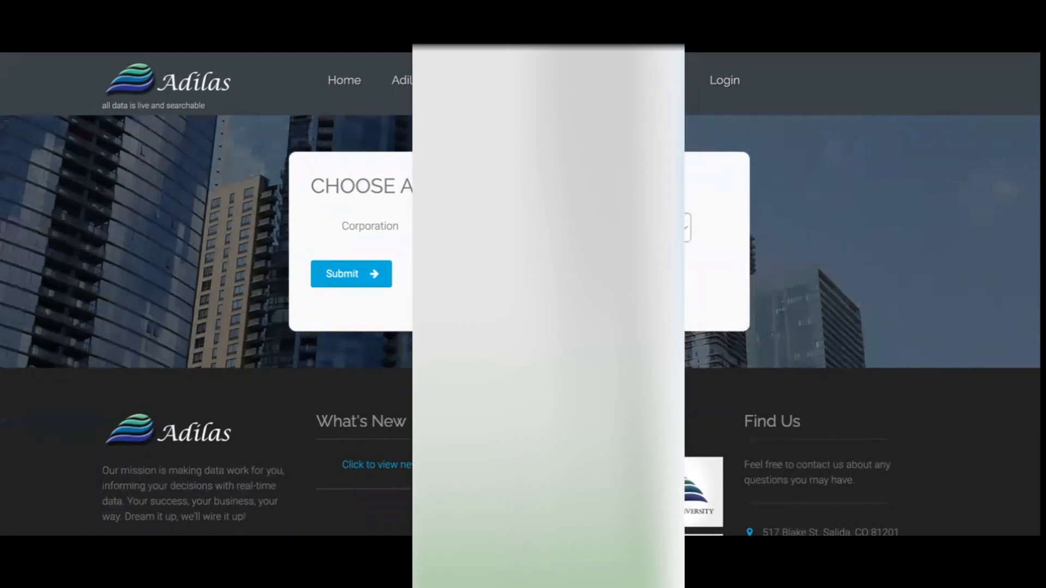
left_click(351, 273)
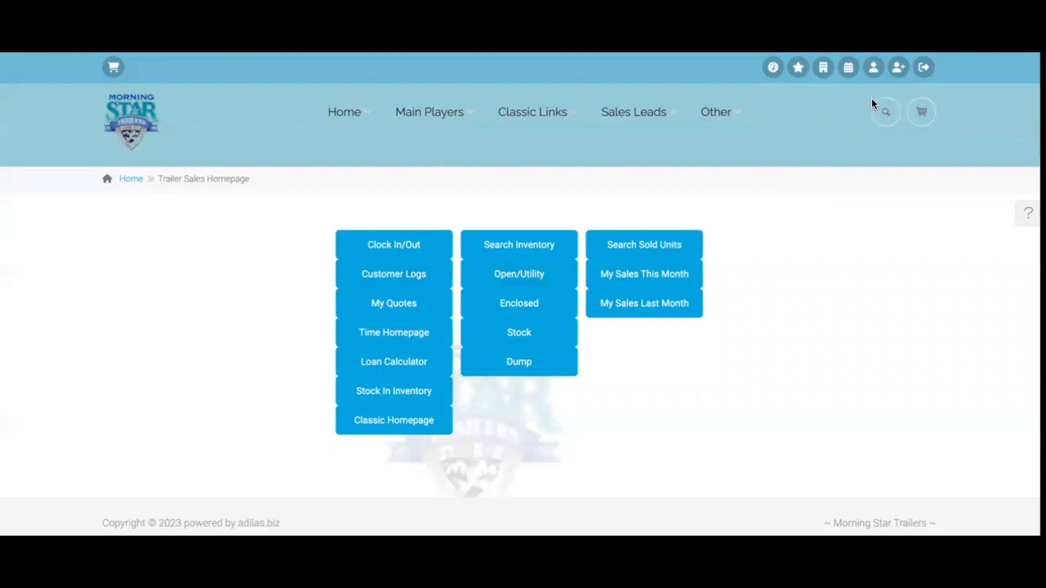
Start a Counter Sale cart, search 'gift' and add the Gift Card item
mouse_move(918, 118)
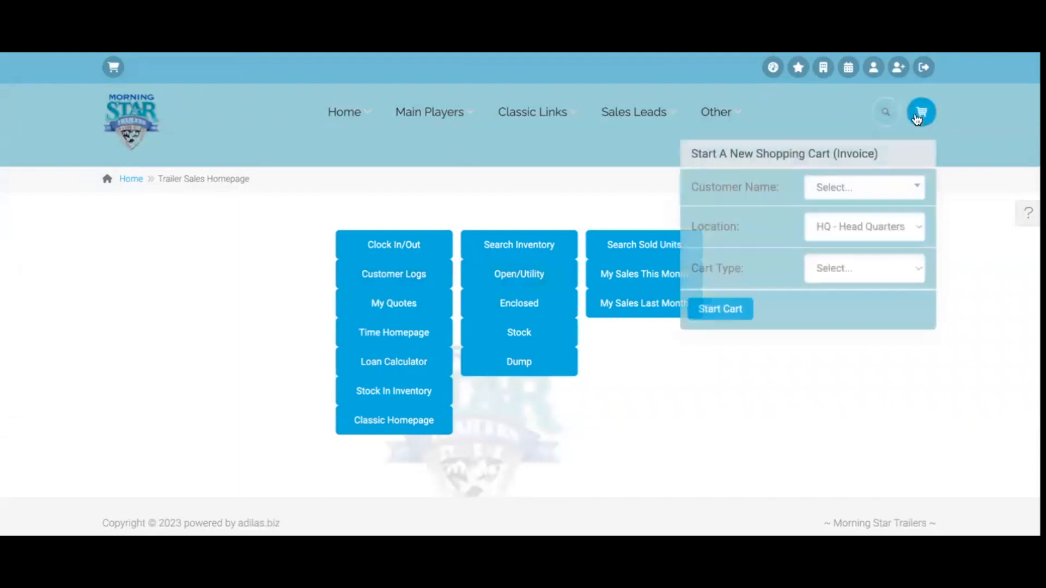
left_click(874, 269)
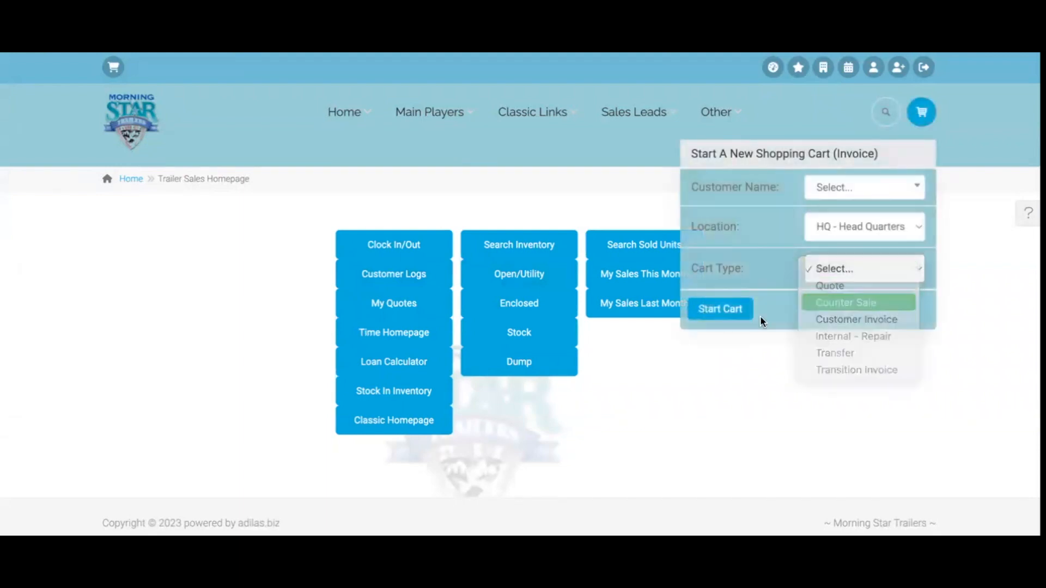
left_click(720, 310)
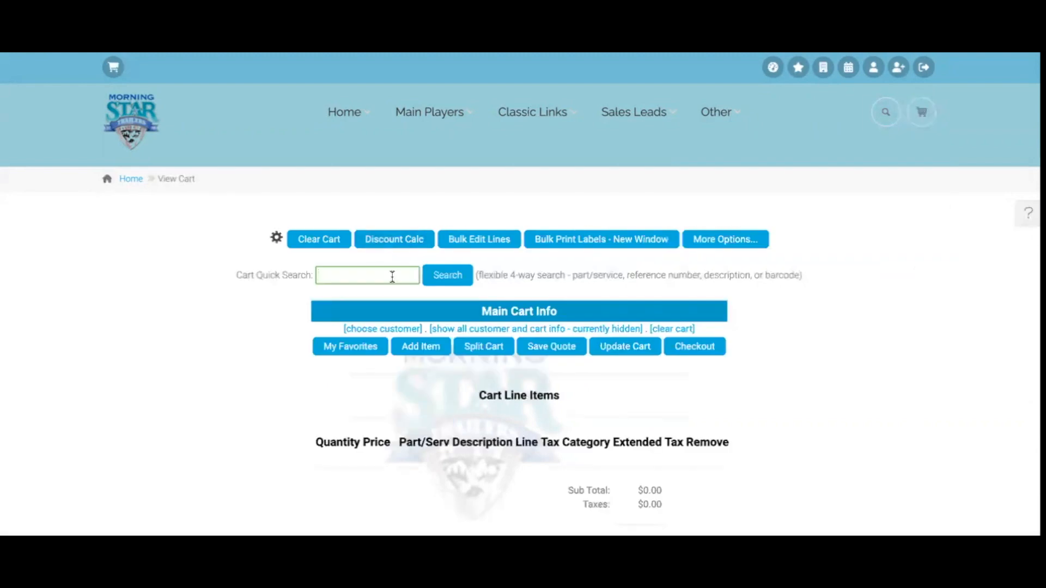
type("gift")
key("Return")
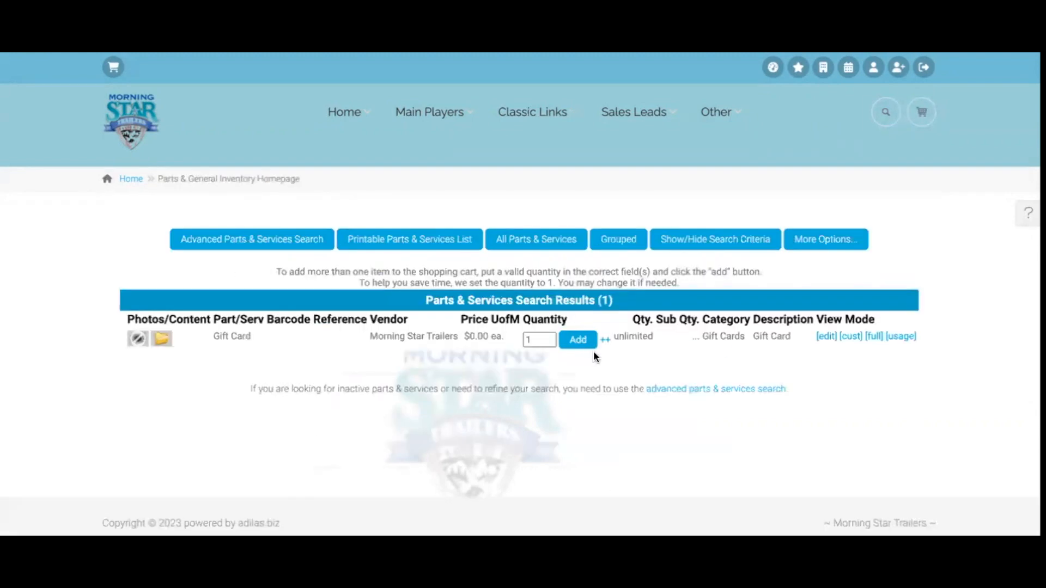
left_click(579, 341)
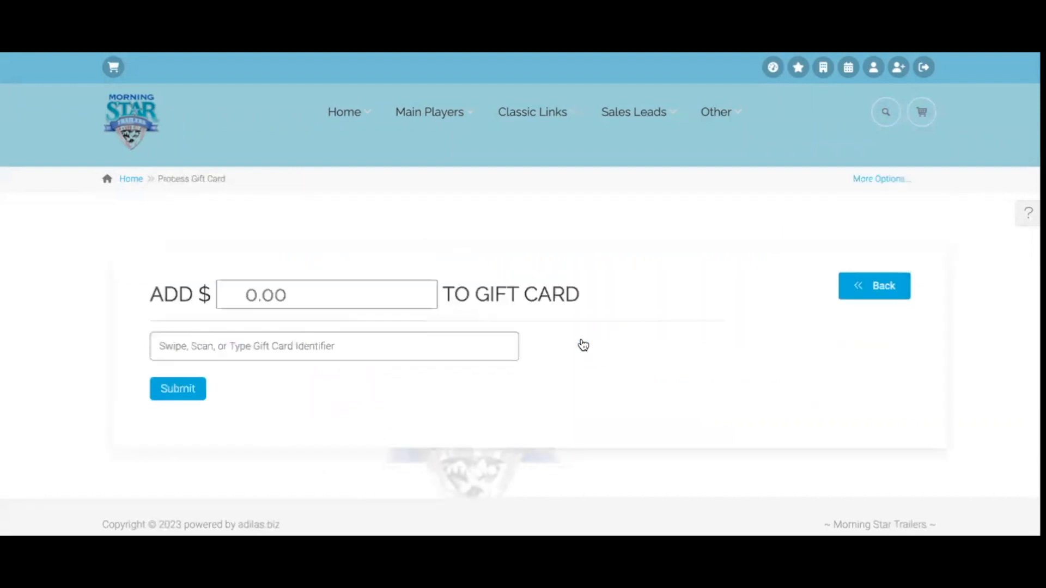
Set the gift card amount to 100 and enter the card number
left_click(320, 293)
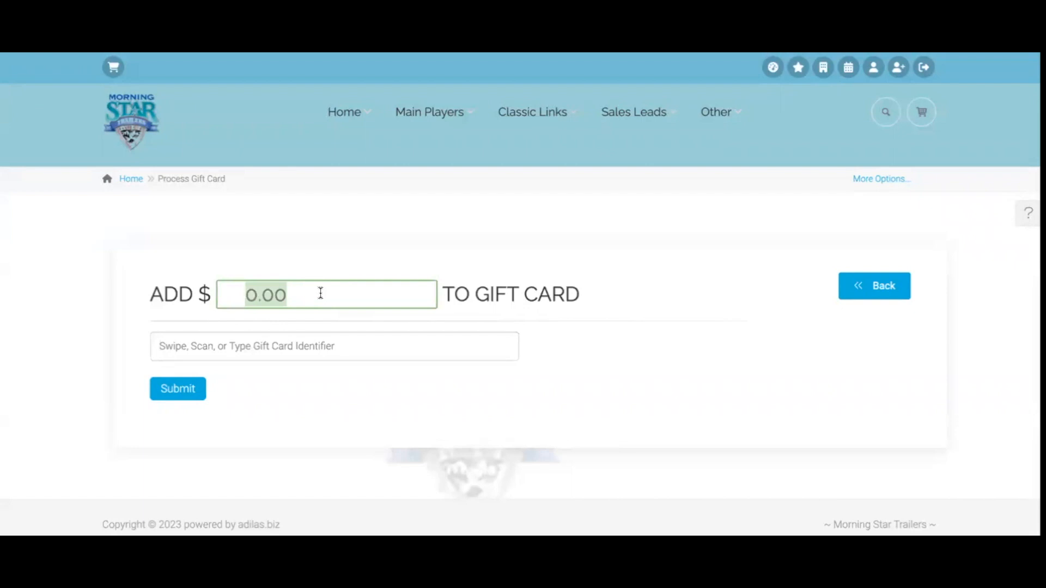
type("100")
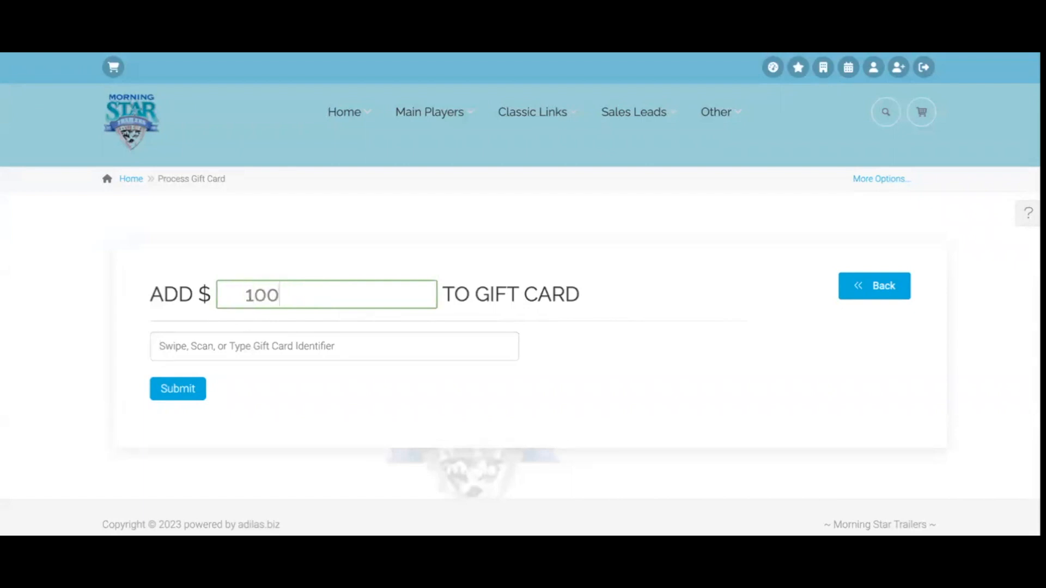
left_click(285, 346)
type("3000000002780531014")
key("Return")
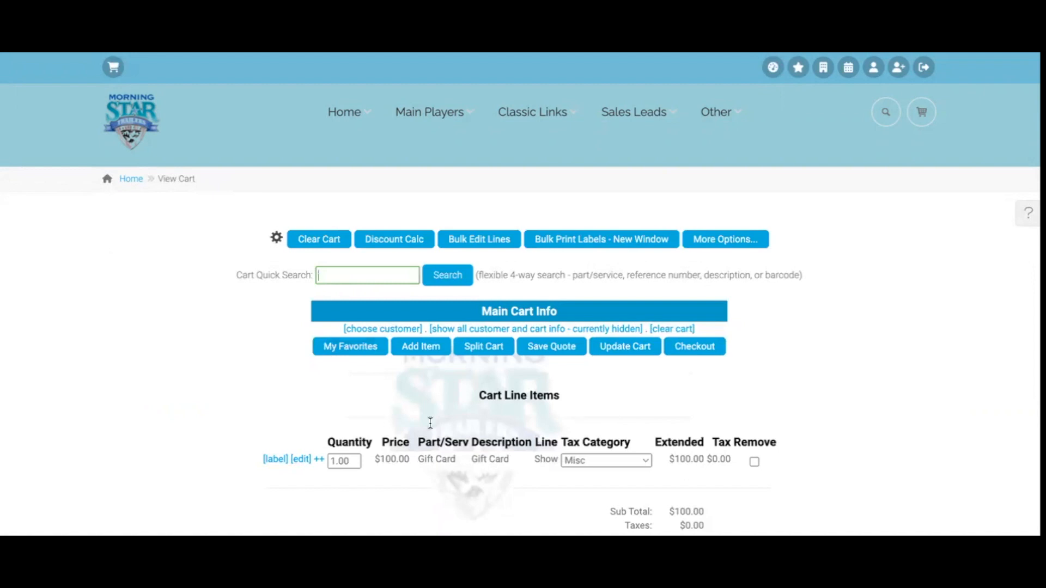
Check out with Cash, create Invoice # 35, and return to the Trailer Sales homepage
scroll(445, 462, "down", 2)
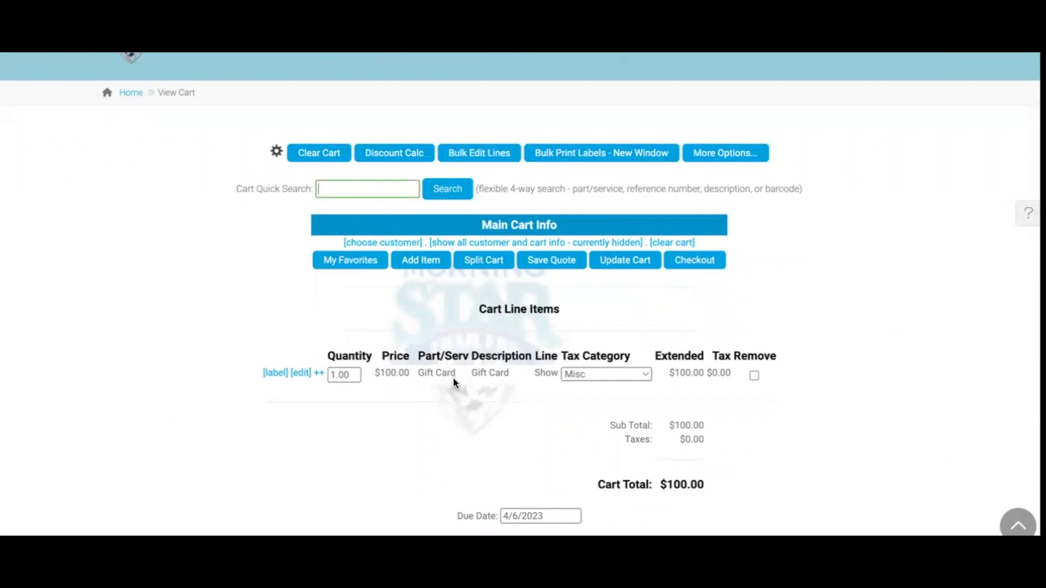
left_click(700, 261)
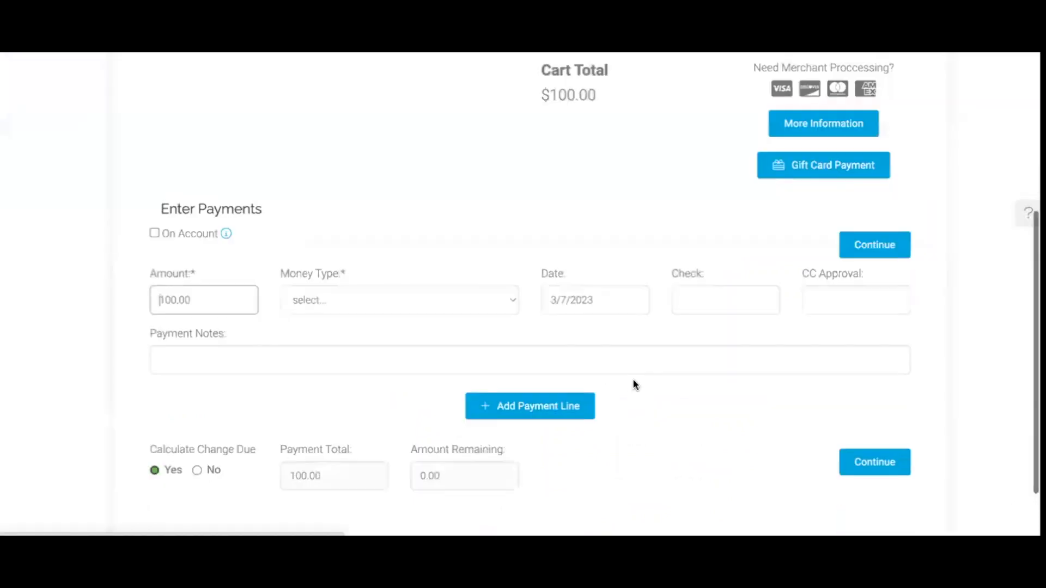
left_click(425, 301)
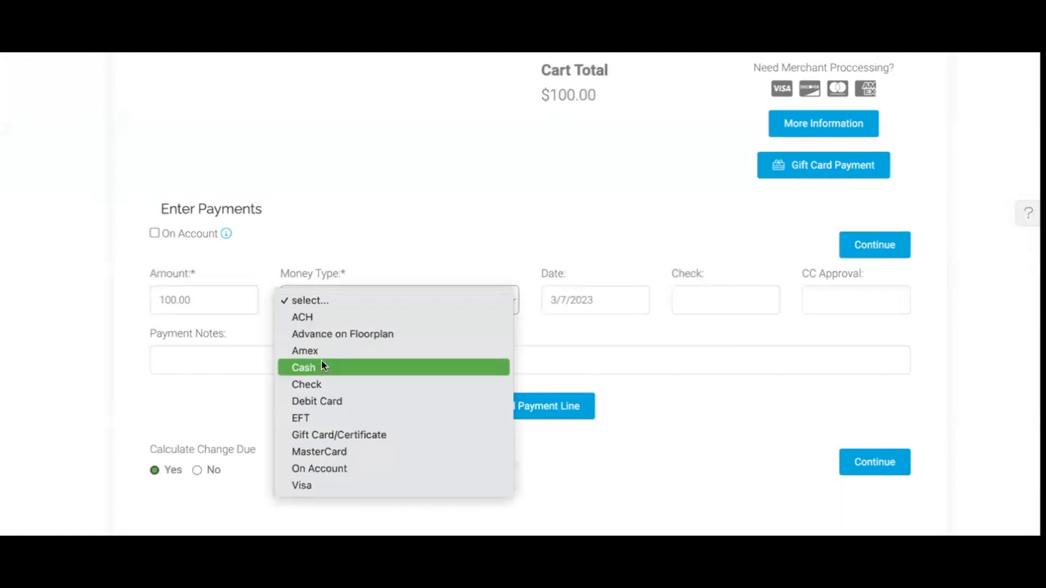
left_click(324, 368)
left_click(877, 245)
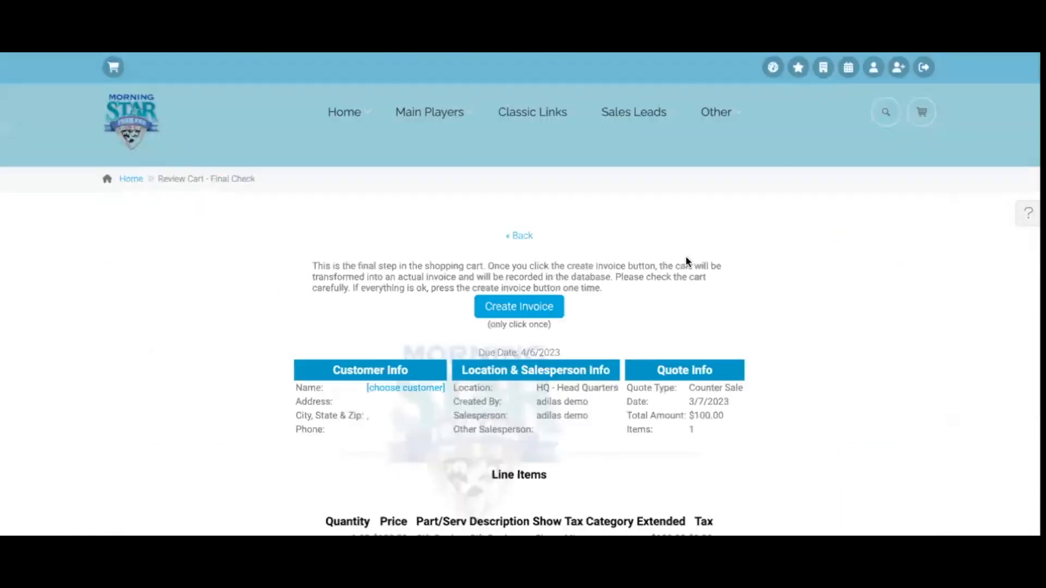
left_click(514, 310)
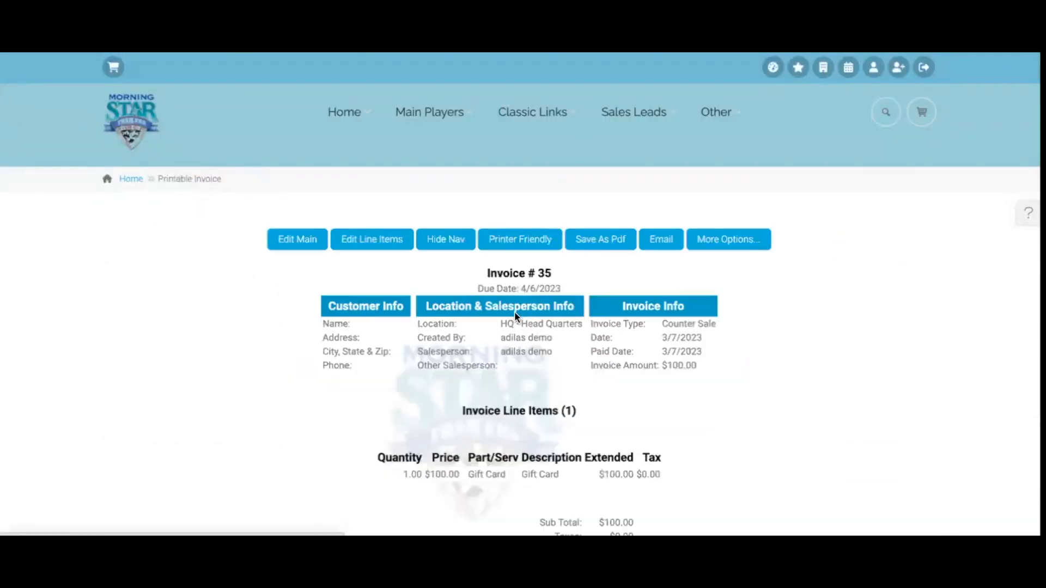
left_click(130, 132)
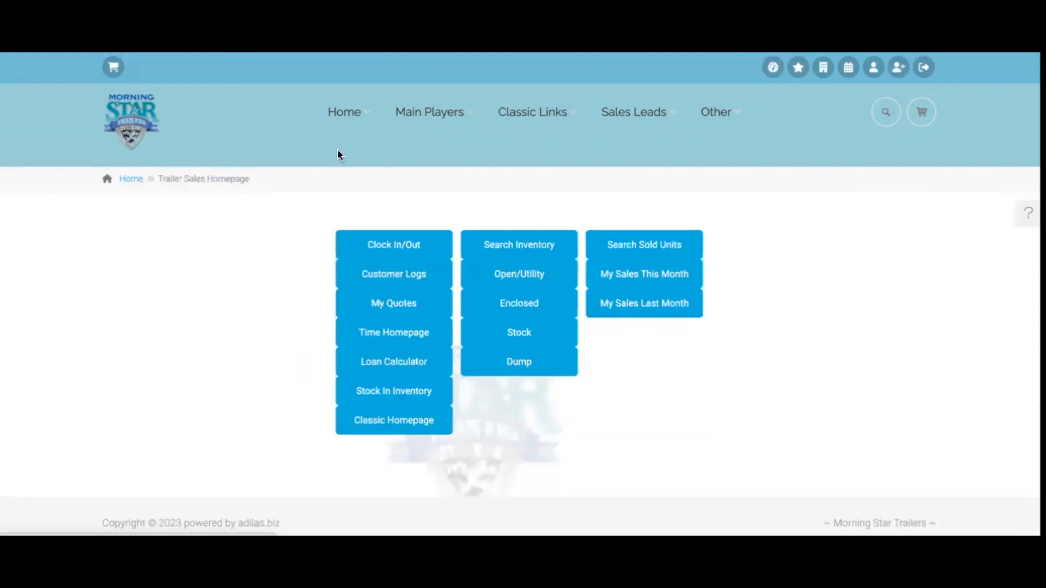
left_click(885, 112)
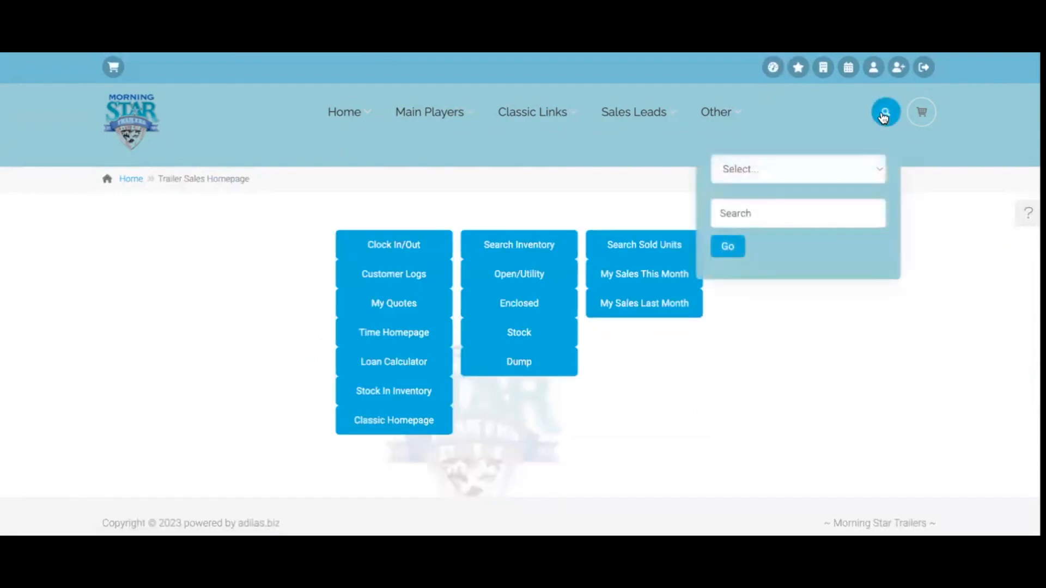
left_click(810, 171)
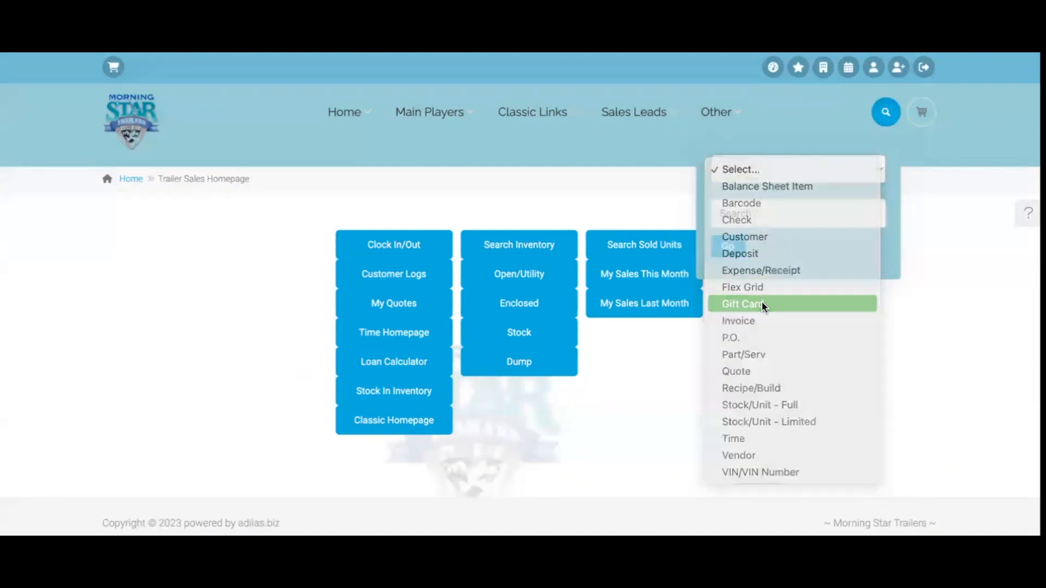
left_click(762, 305)
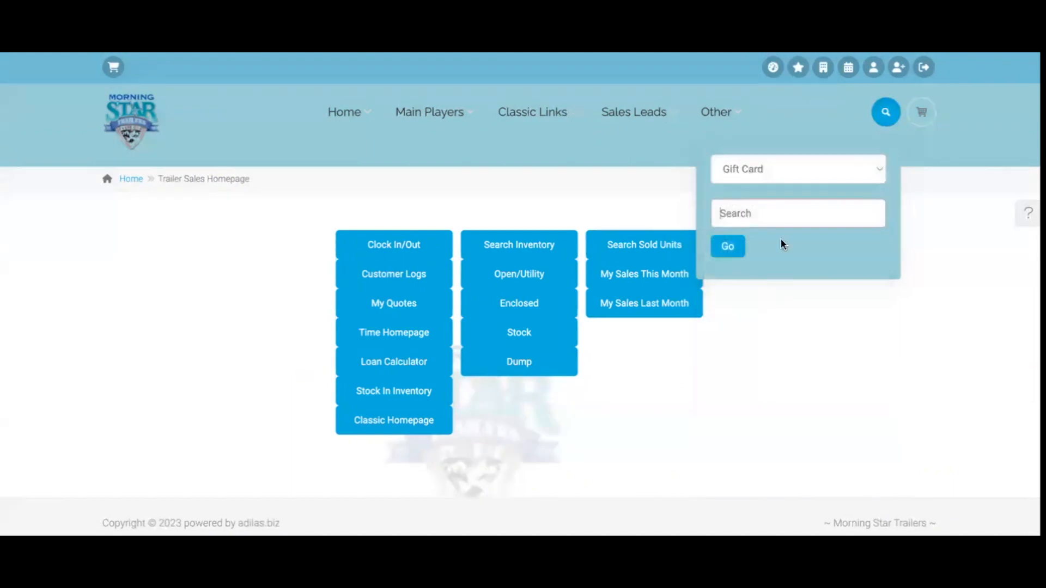
left_click(786, 211)
type("5000000026278020101169")
key("Return")
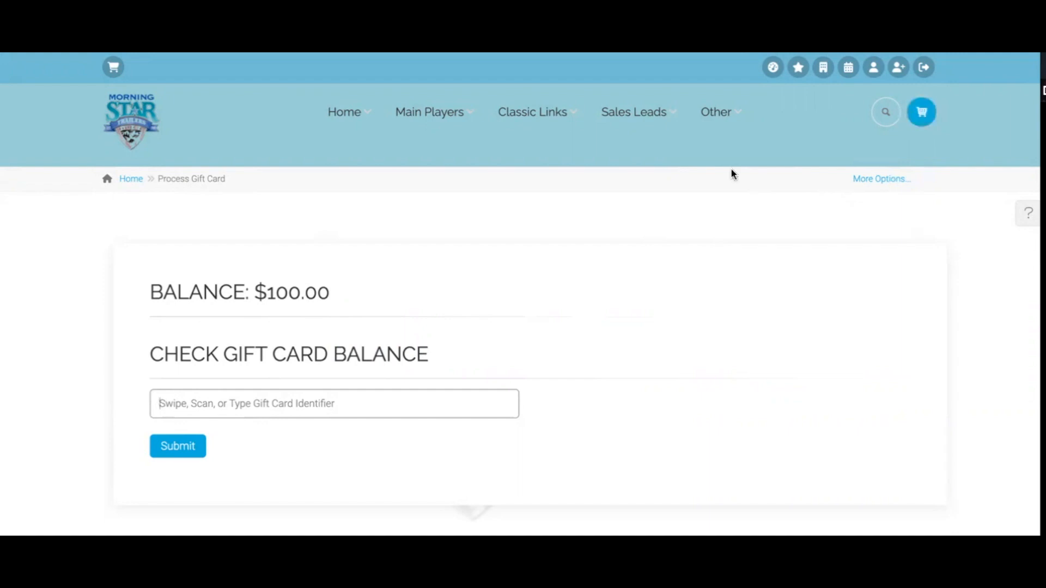
left_click(140, 132)
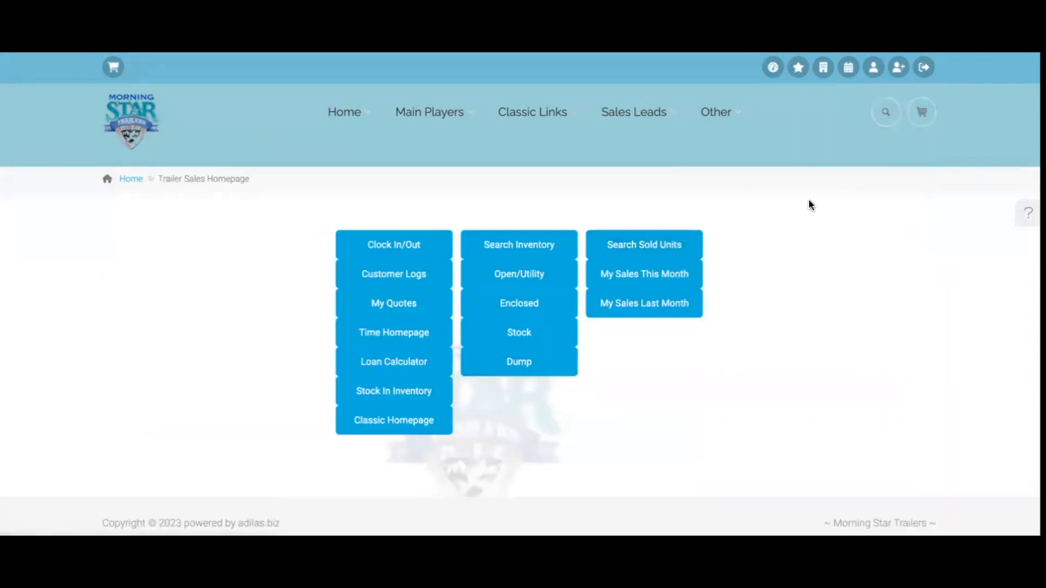
Start a new Counter Sale cart and search parts and services for 'a'
left_click(925, 112)
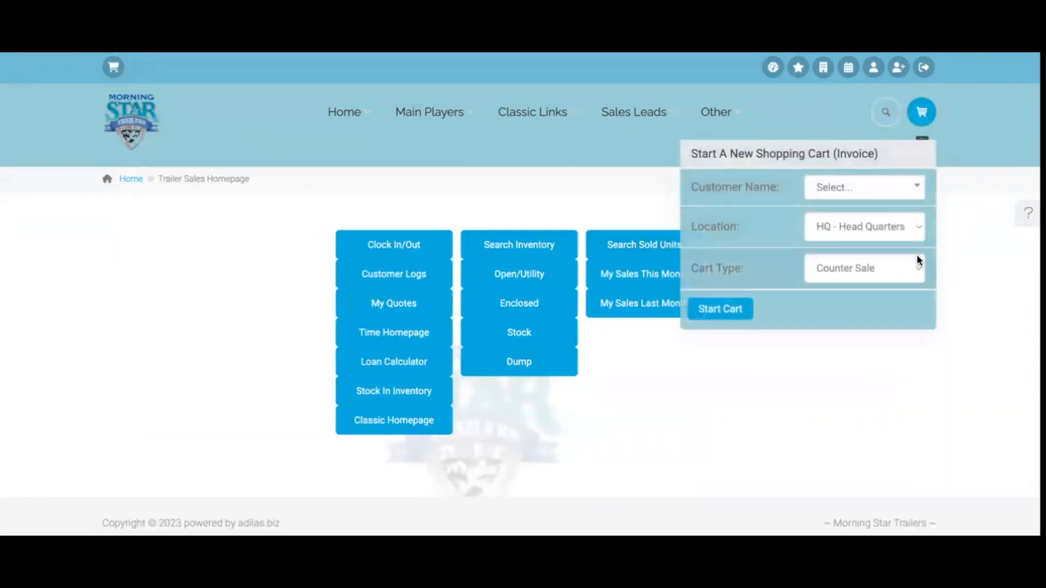
left_click(719, 313)
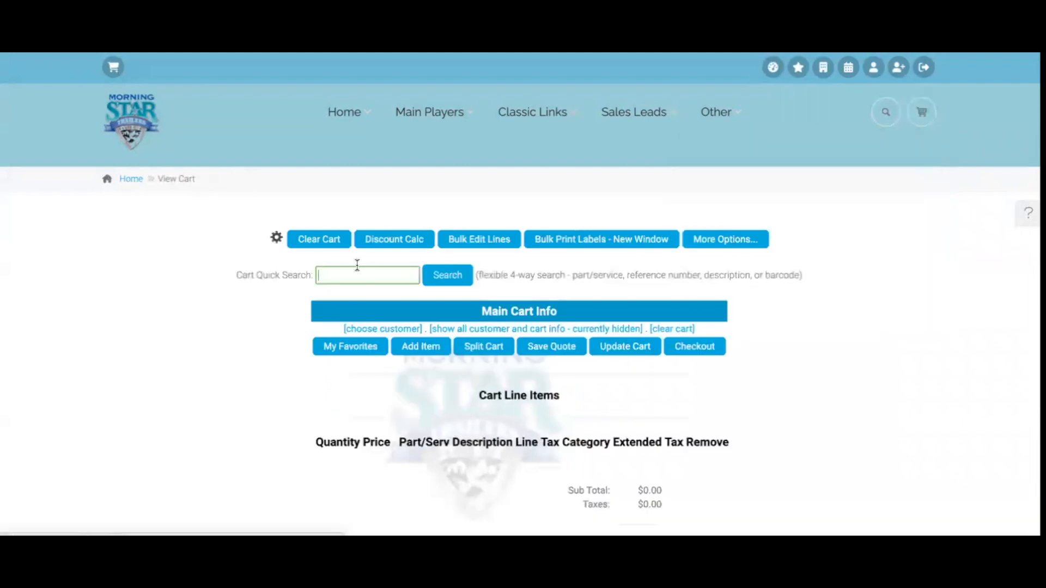
type("a")
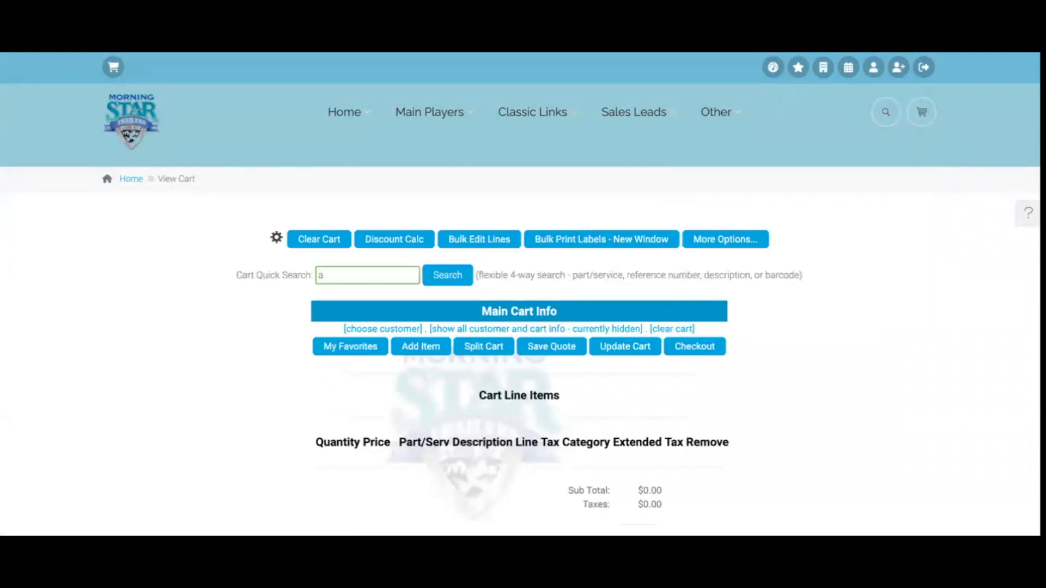
key("Return")
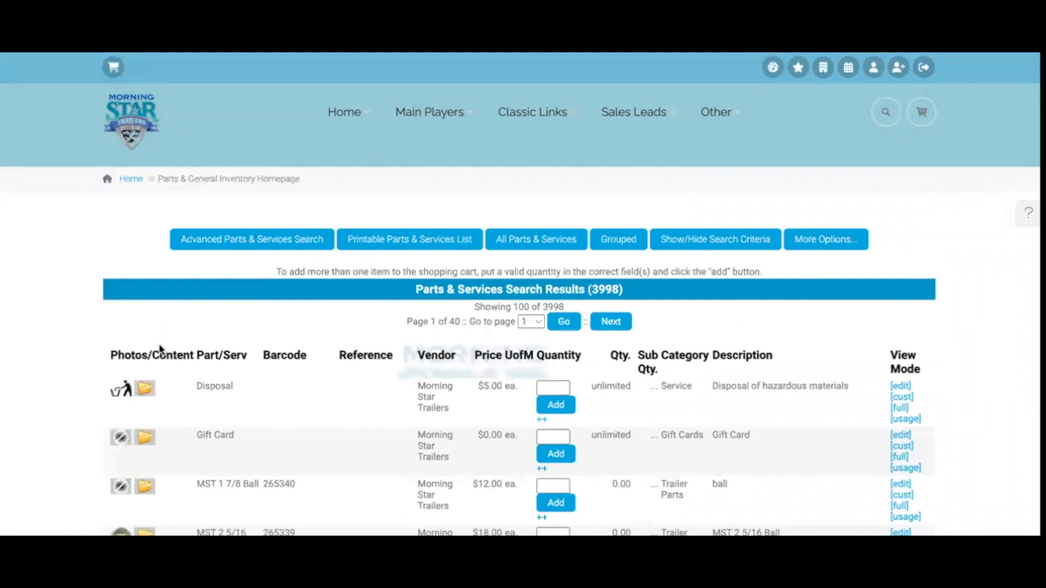
Add 1 TWKAJ Ram TJA-2000 A-frame jack to the cart, totaling $39.67
scroll(261, 377, "down", 3)
scroll(260, 377, "down", 2)
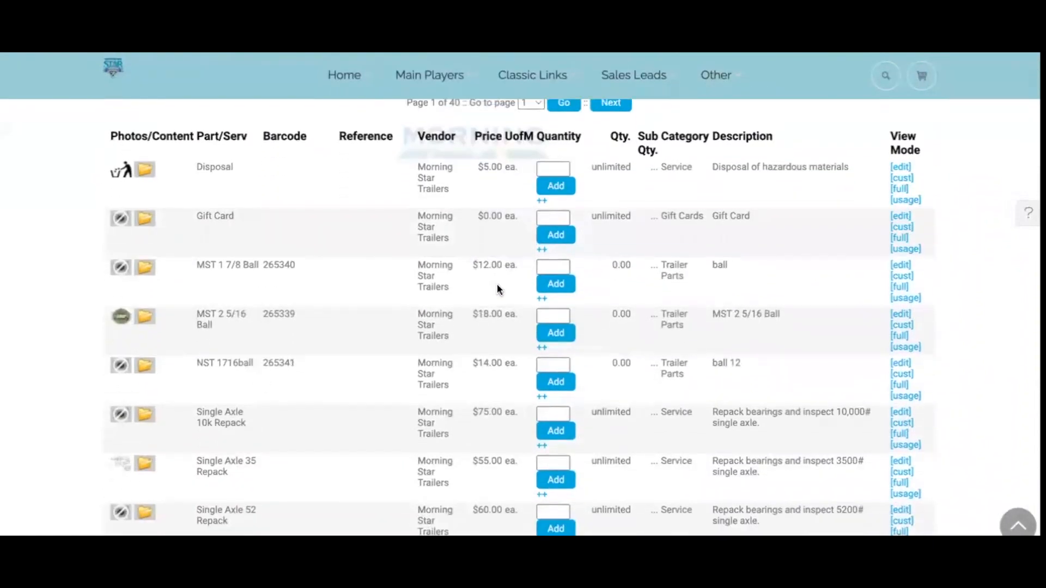
scroll(497, 283, "down", 6)
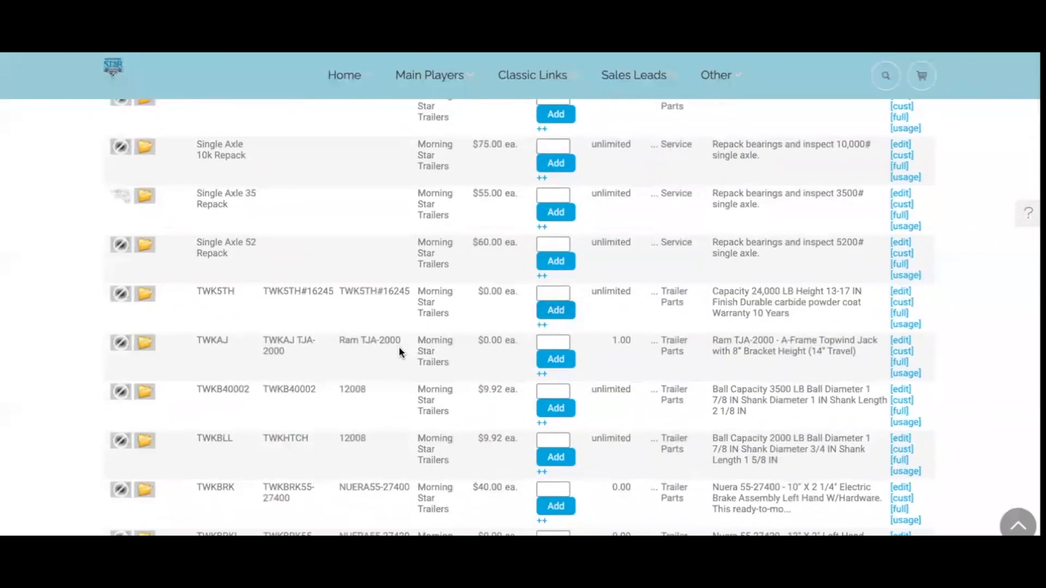
left_click(553, 342)
type("1")
left_click(556, 359)
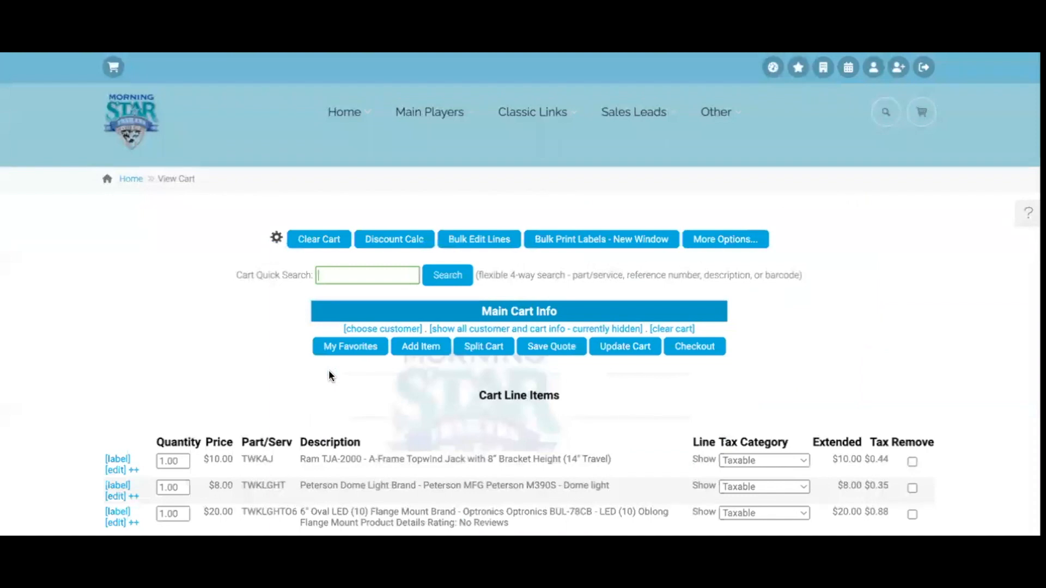
scroll(328, 371, "down", 2)
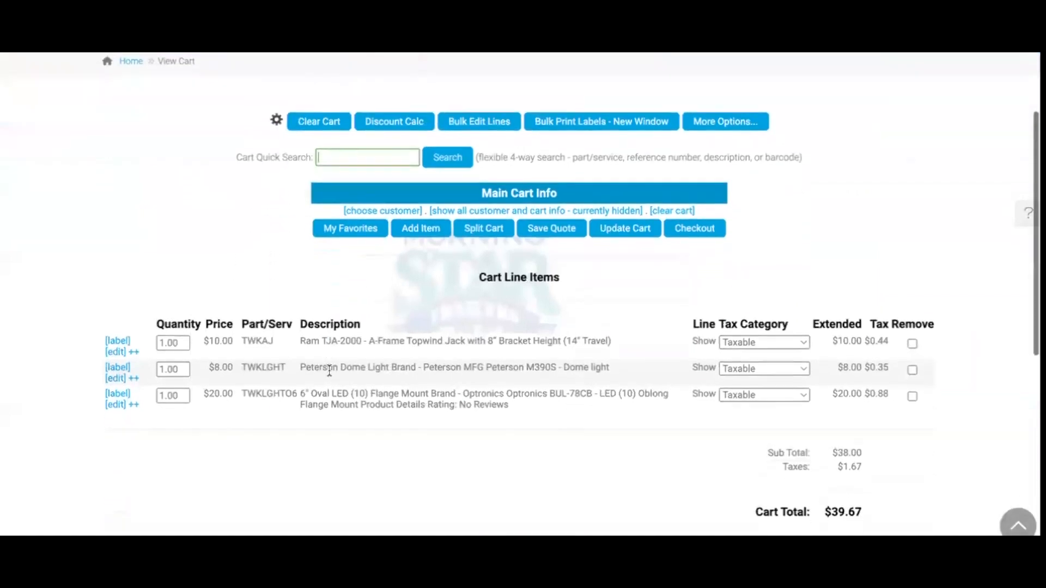
scroll(329, 371, "down", 1)
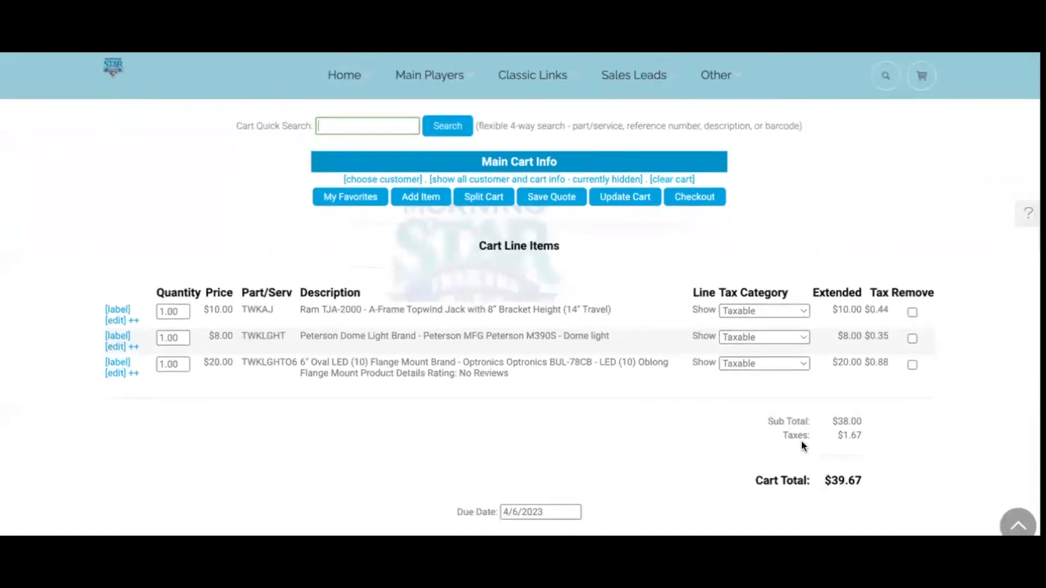
Check out the cart and apply the gift card number as a Gift Card payment
left_click(696, 196)
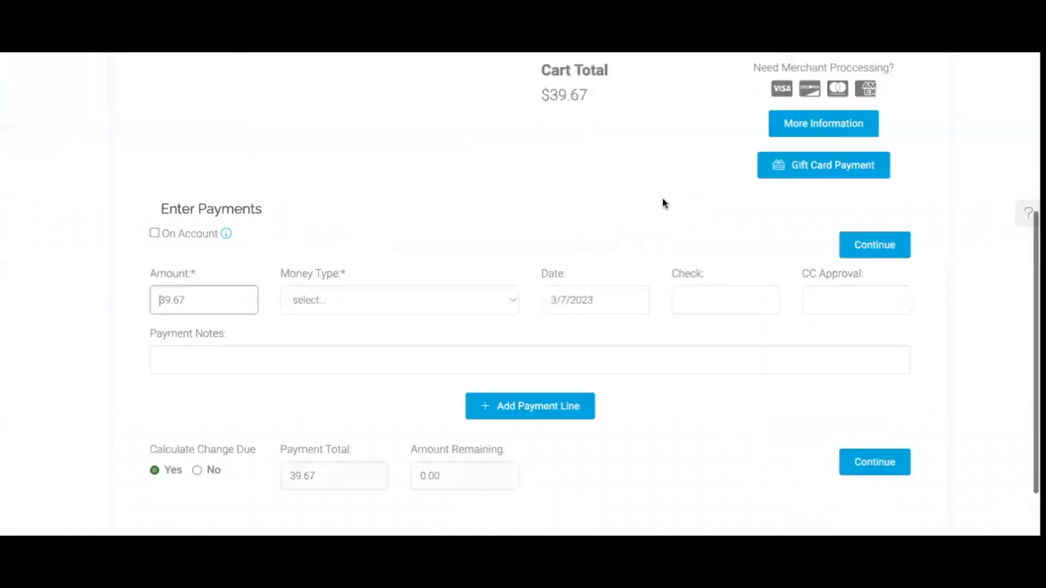
left_click(832, 170)
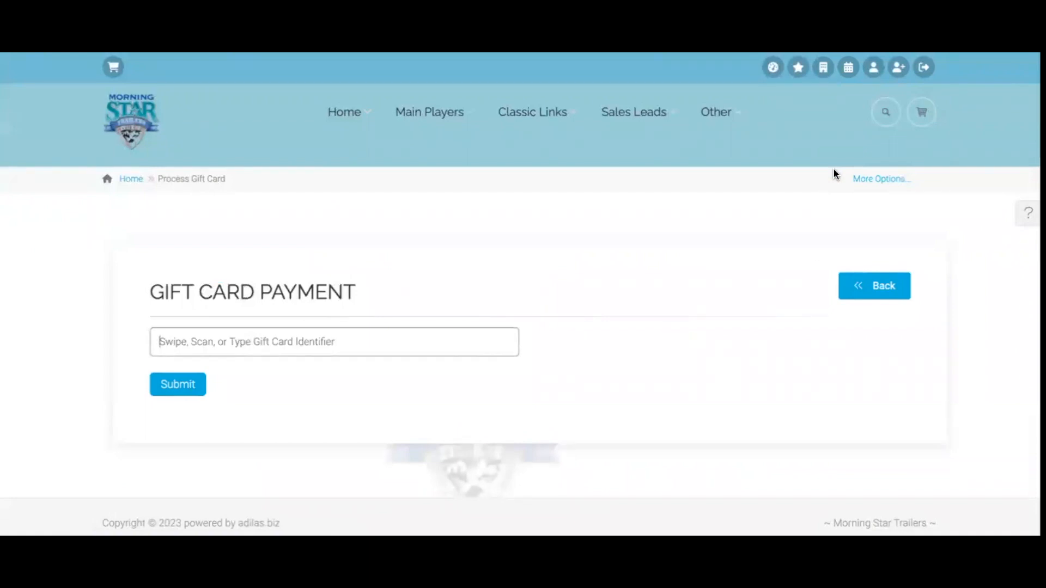
type("5000000026278020101169")
key("Return")
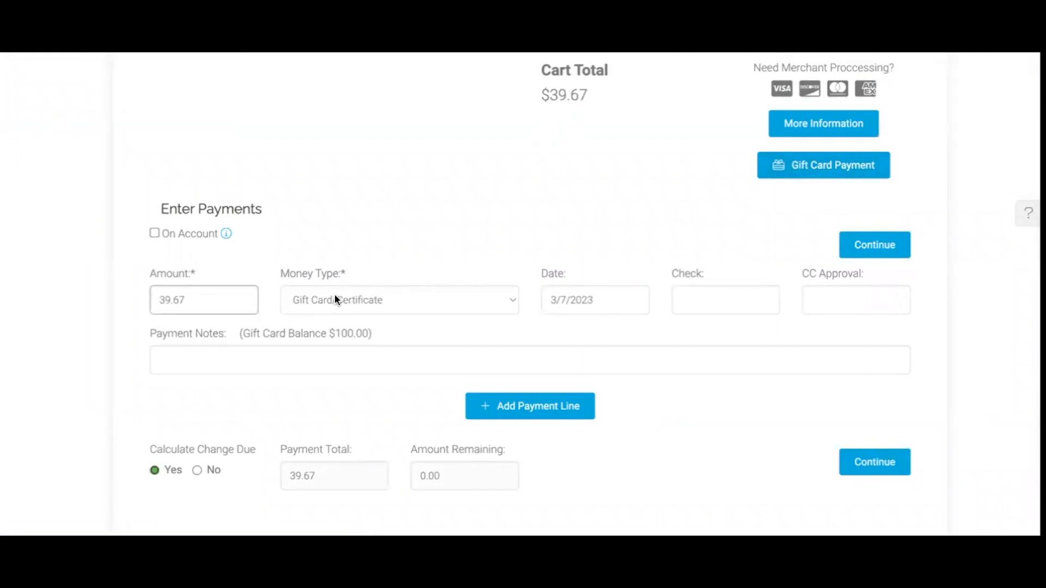
Keep the gift card payment at $39.67 and continue to the final cart review
double_click(207, 304)
left_click(239, 300)
left_click(881, 249)
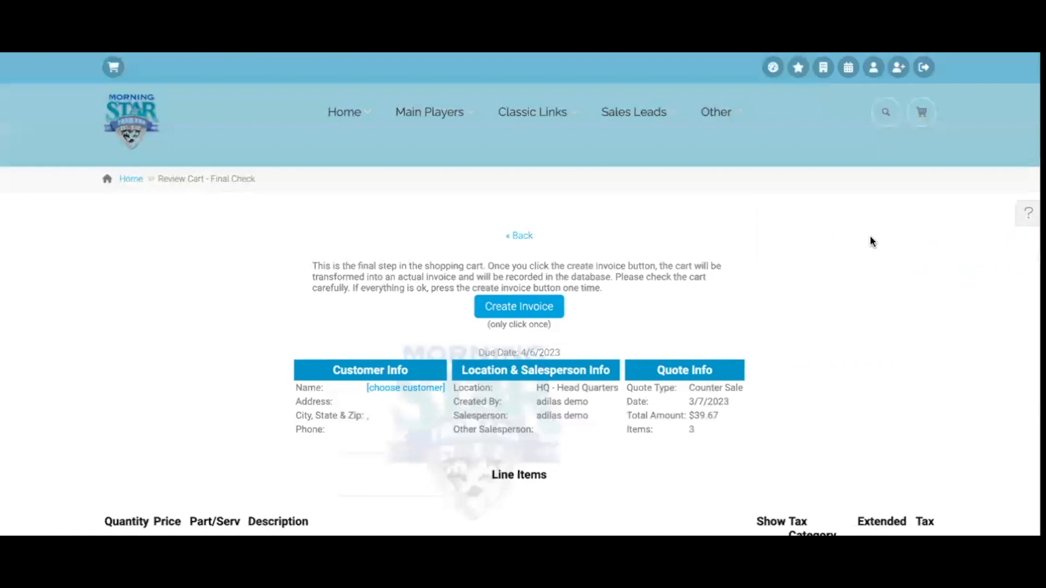
Create invoice #36 from the cart and review its gift card payment
left_click(535, 305)
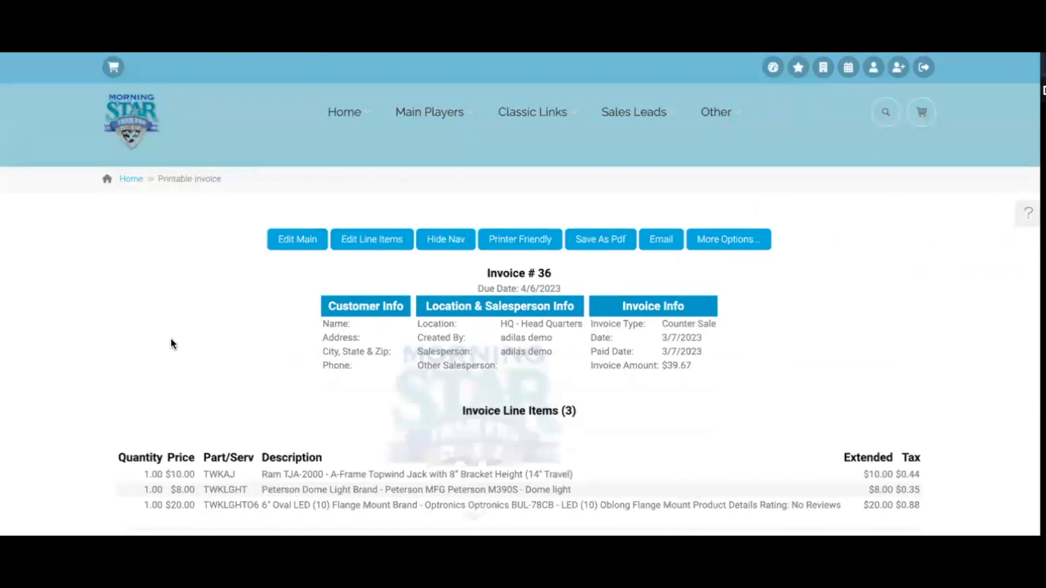
scroll(172, 338, "down", 8)
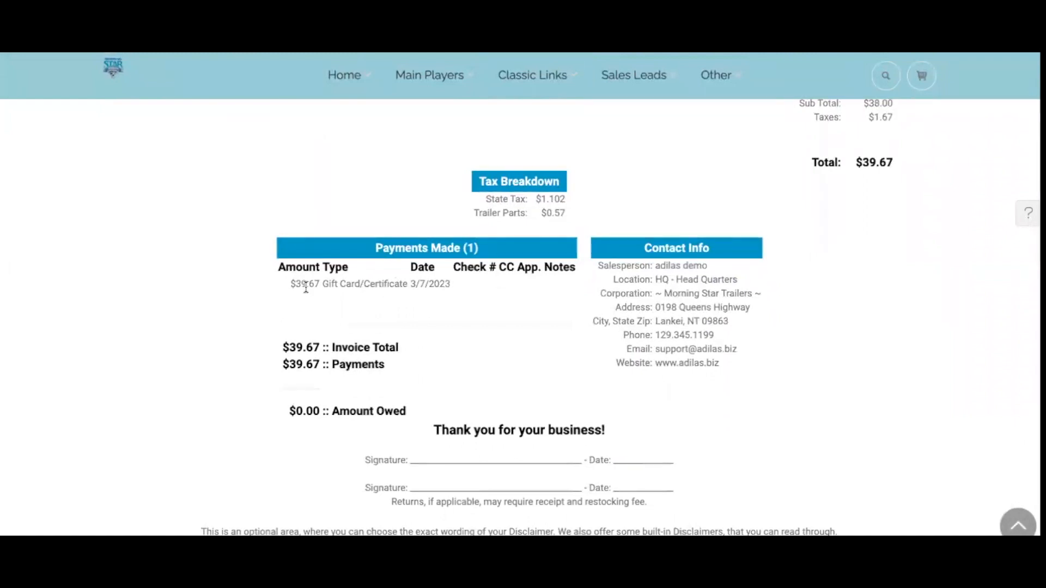
scroll(313, 288, "up", 8)
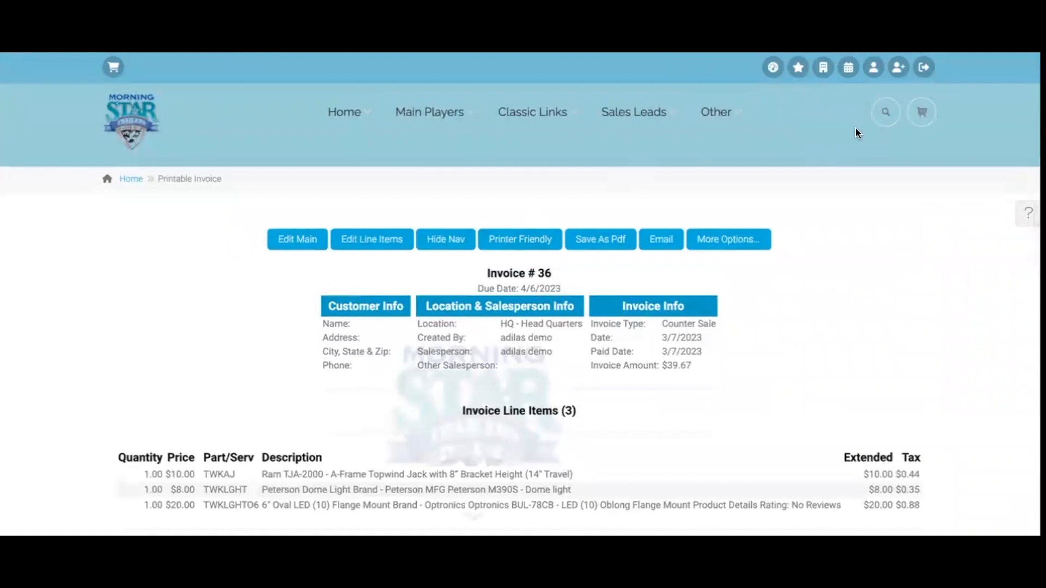
Search Gift Card for the card number to show its $60.33 remaining balance
left_click(884, 114)
left_click(778, 219)
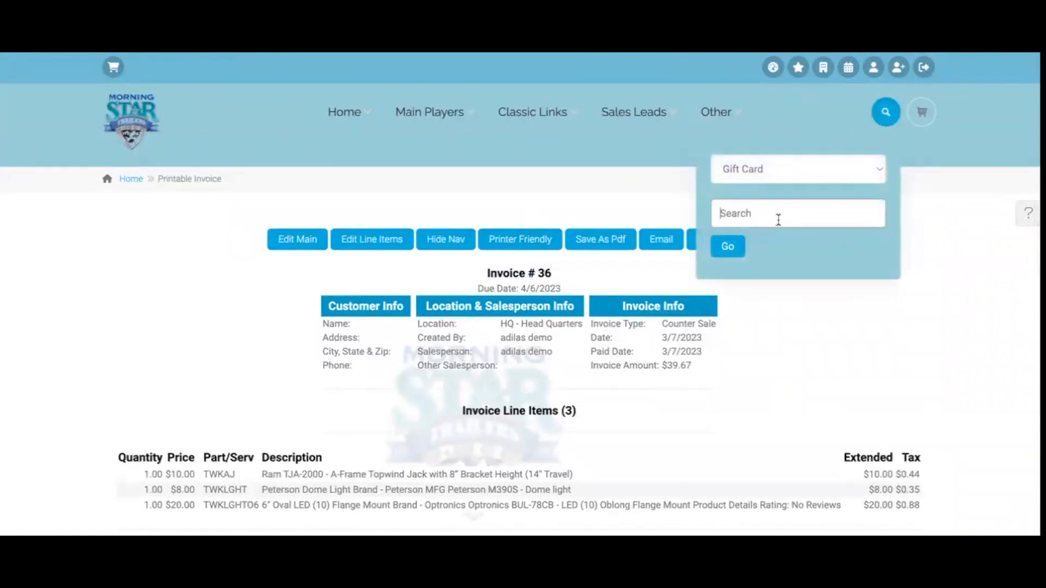
type("5000000026278020101169")
key("Return")
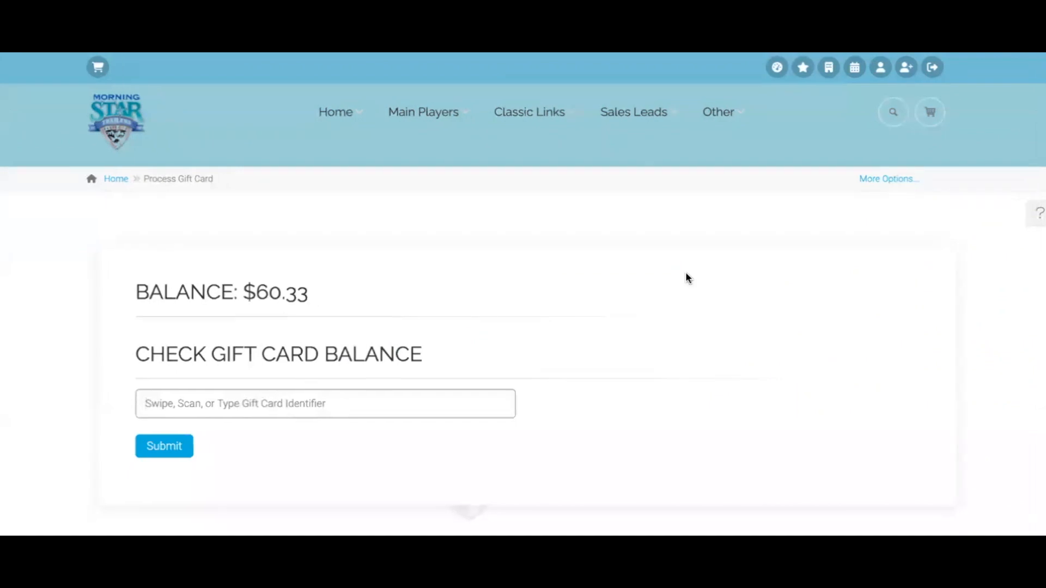
mouse_move(553, 110)
mouse_move(549, 316)
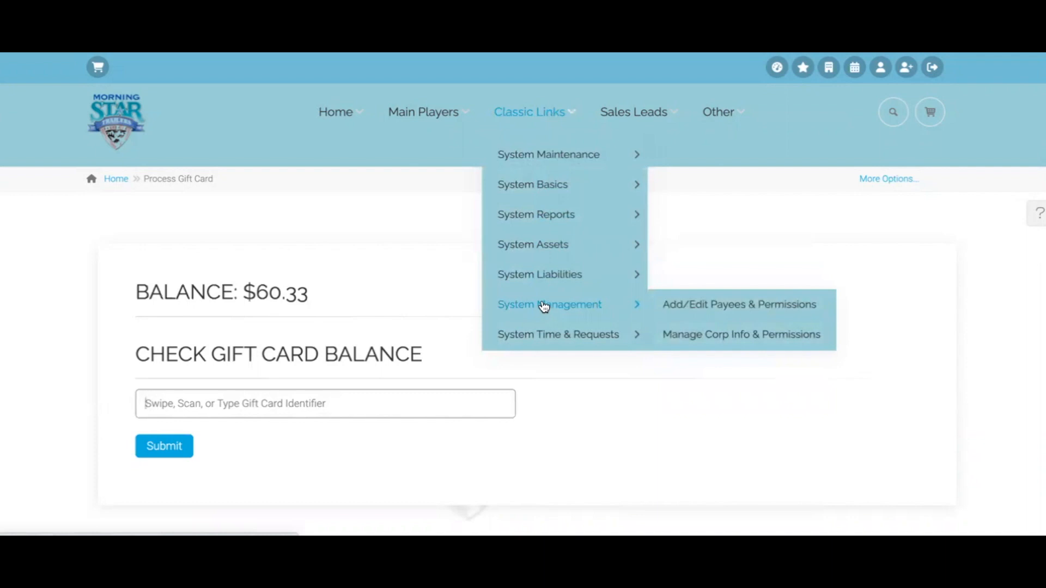
Open Manage Special Accounts via Corp Info's More Options to list the $100.00 and $39.67 entries
left_click(730, 335)
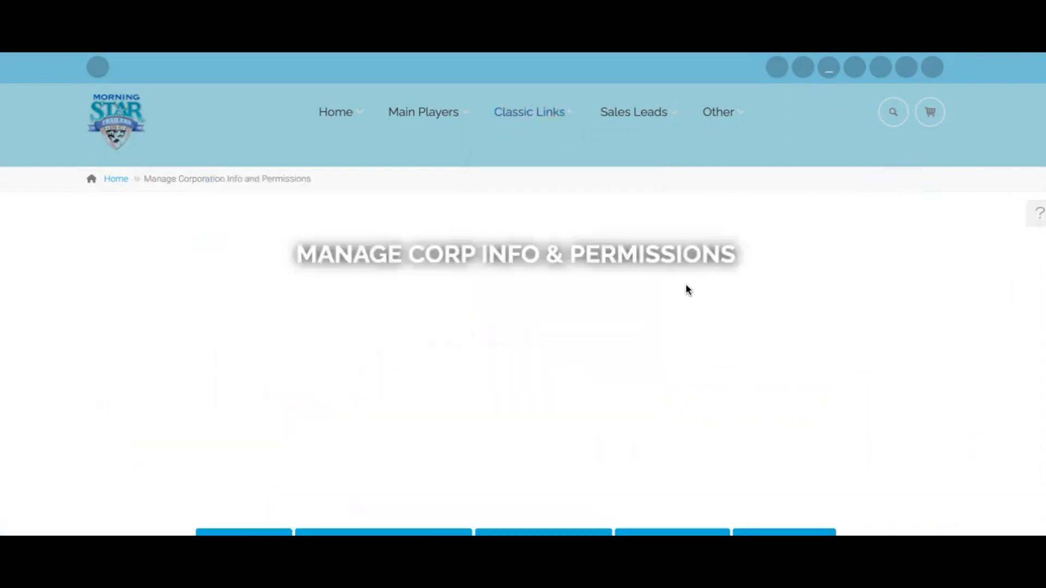
scroll(811, 356, "down", 5)
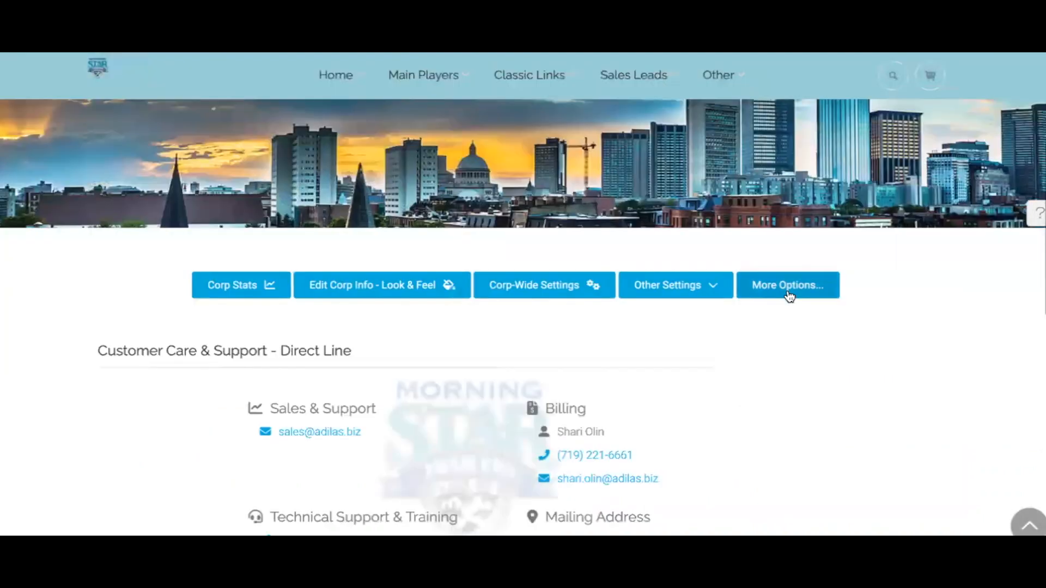
left_click(789, 289)
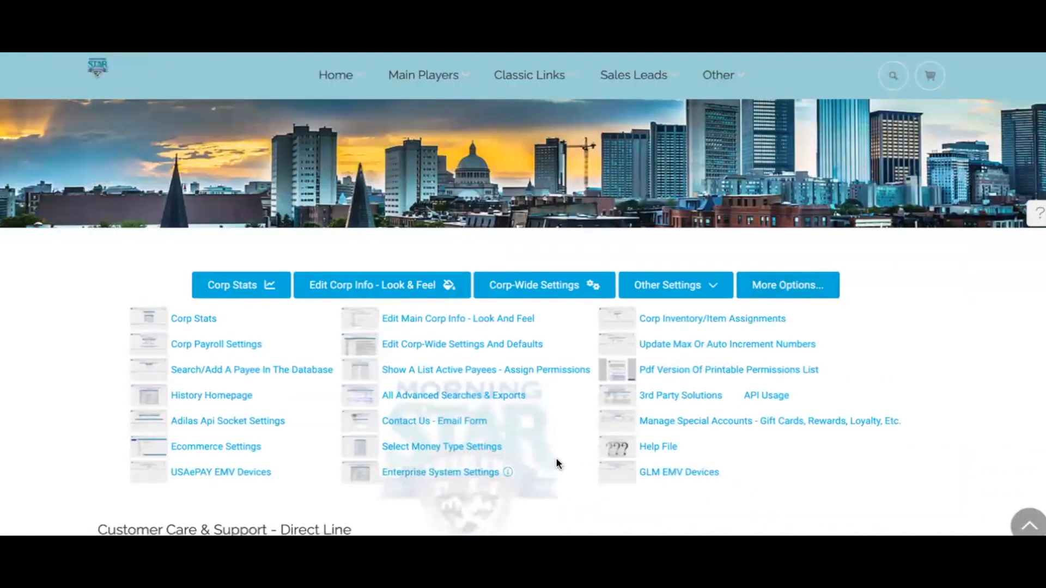
left_click(726, 424)
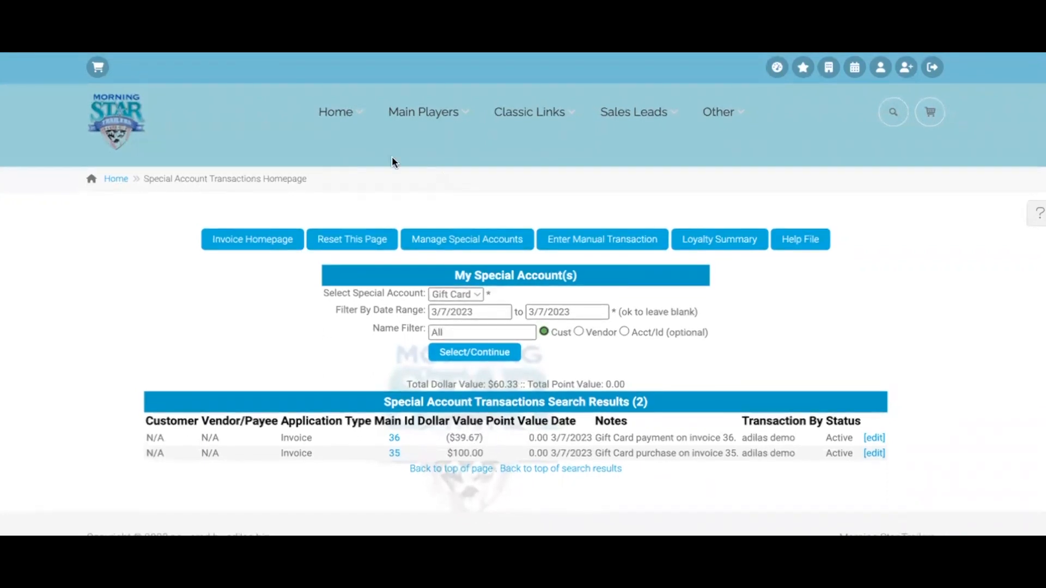
mouse_move(340, 117)
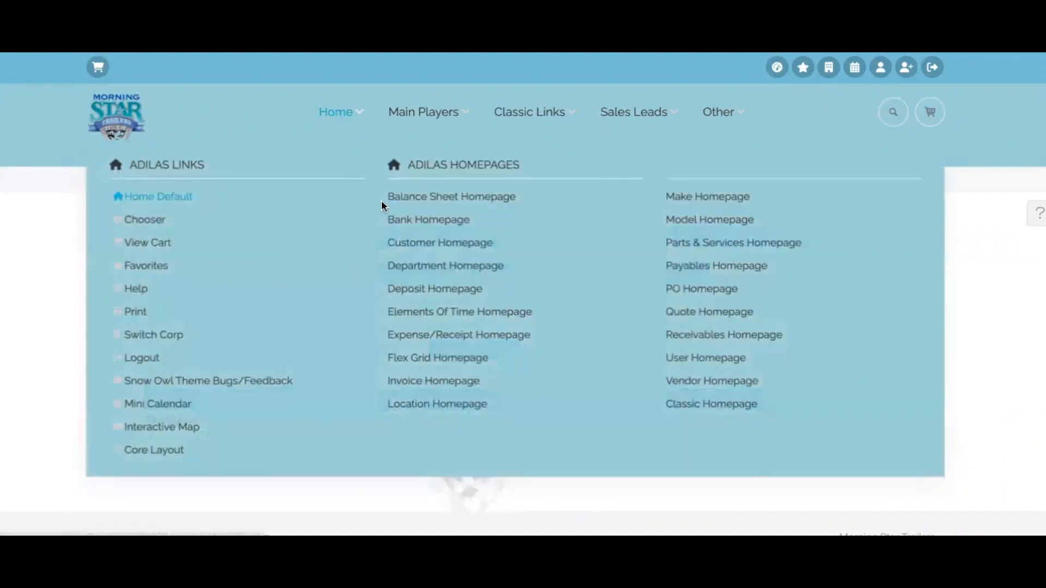
Check the $60.33 Gift Card Liability on the Balance Sheet Homepage, then return to Trailer Sales Homepage
left_click(410, 200)
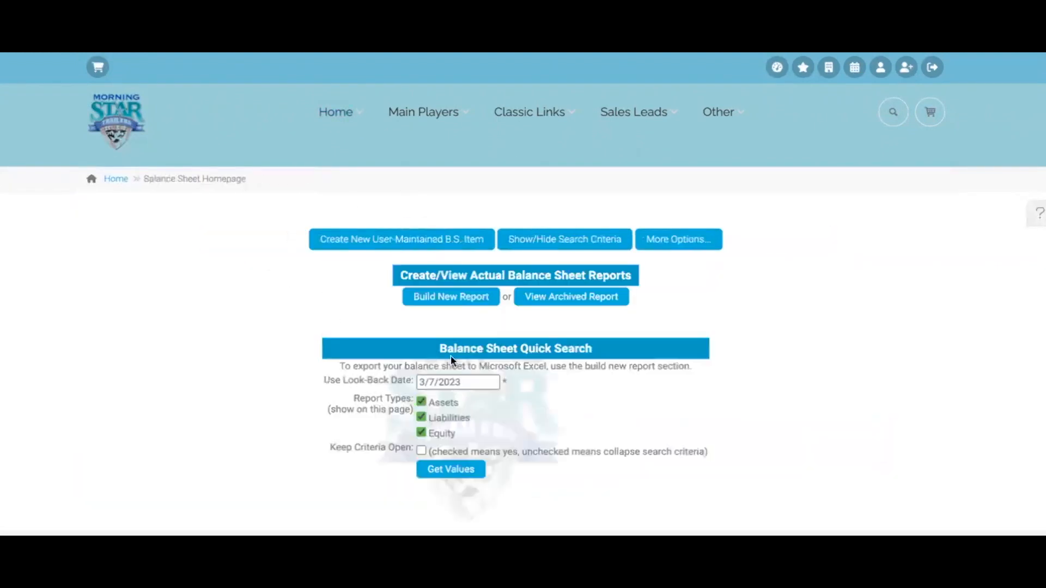
left_click(420, 451)
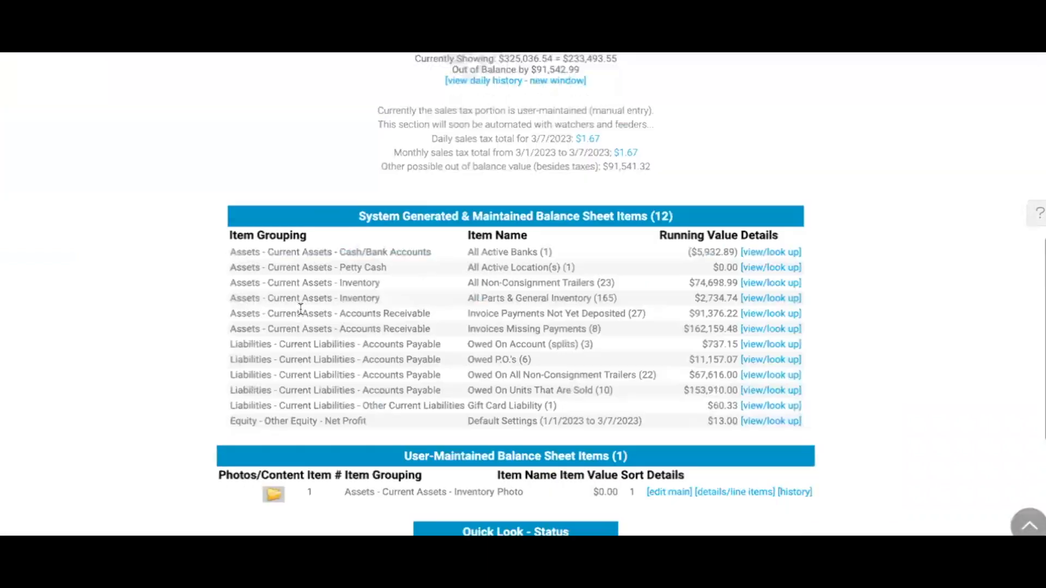
scroll(299, 306, "down", 3)
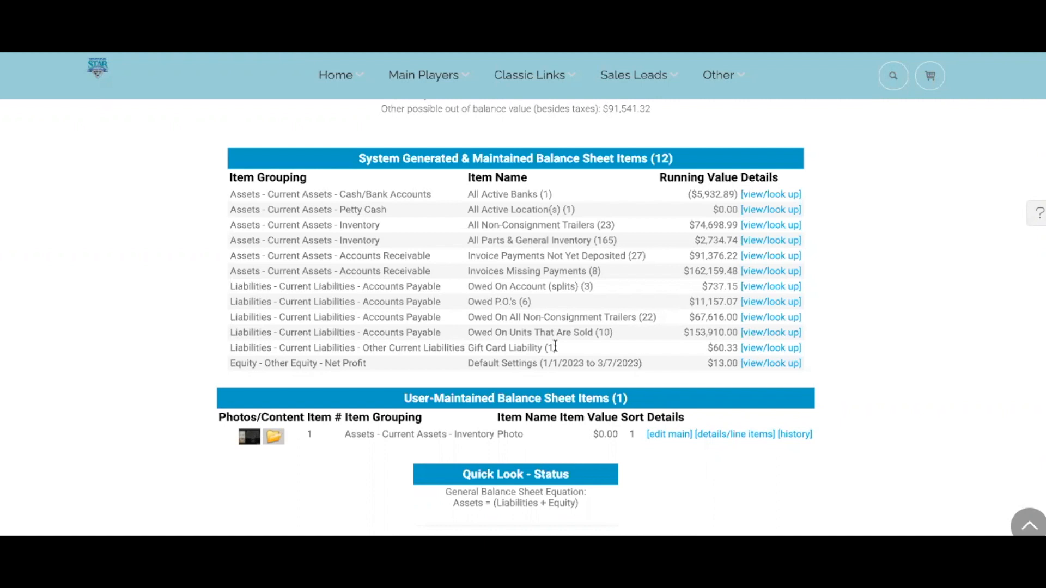
scroll(555, 346, "up", 10)
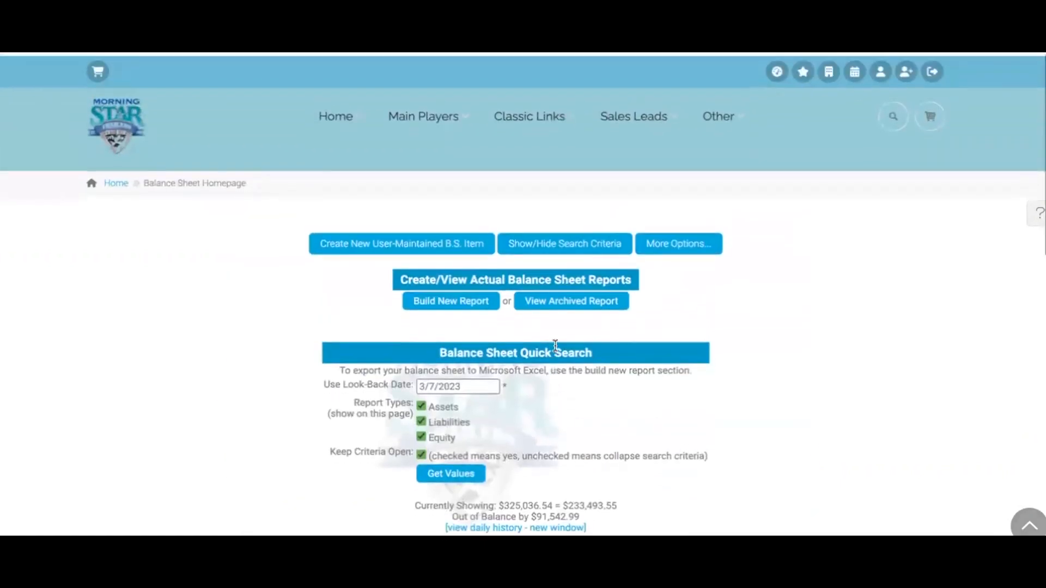
left_click(126, 129)
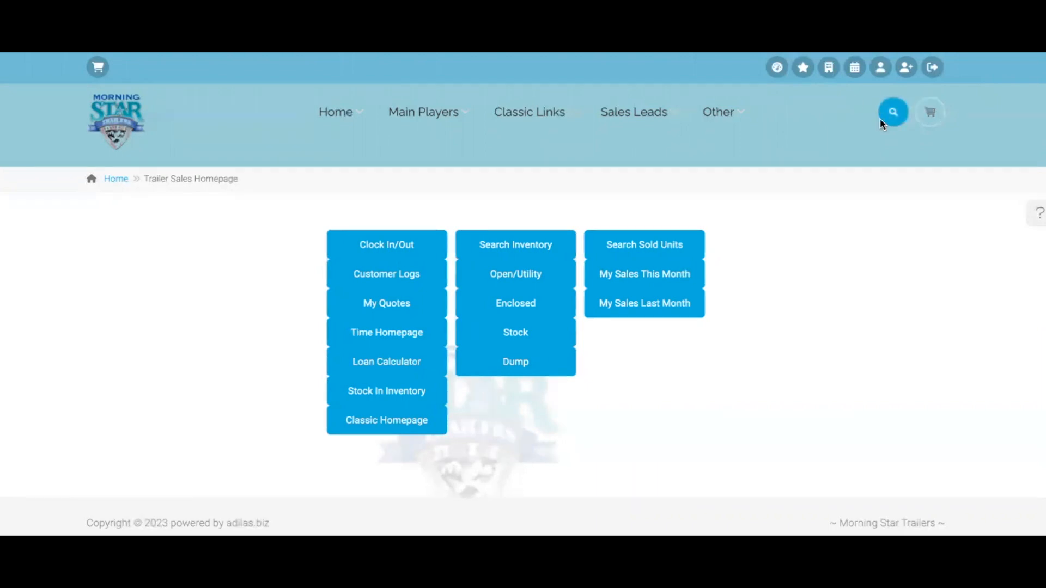
Start a new empty cart and add the Gift Card item found by searching 'gift'
left_click(930, 113)
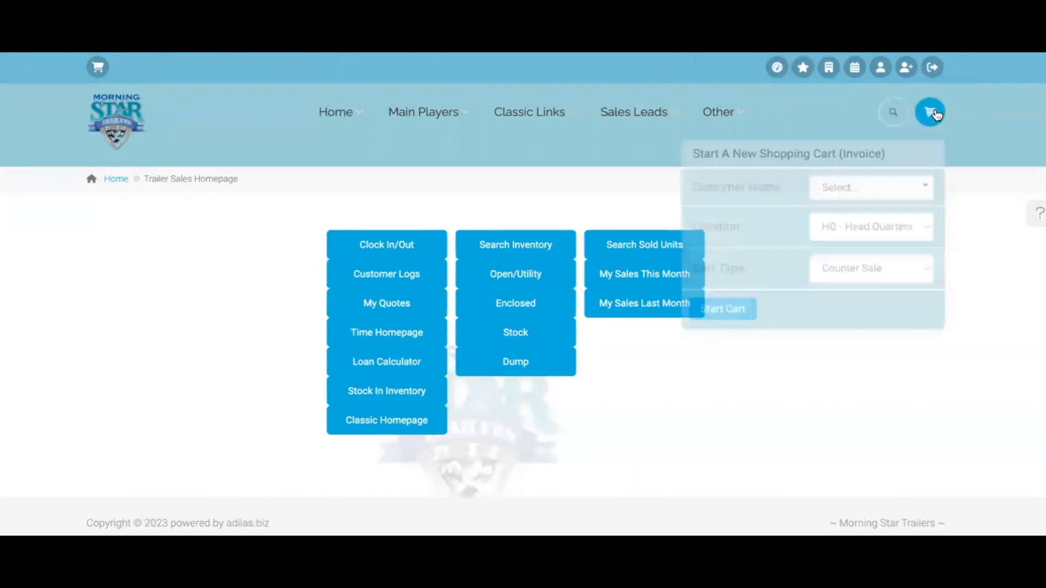
left_click(729, 309)
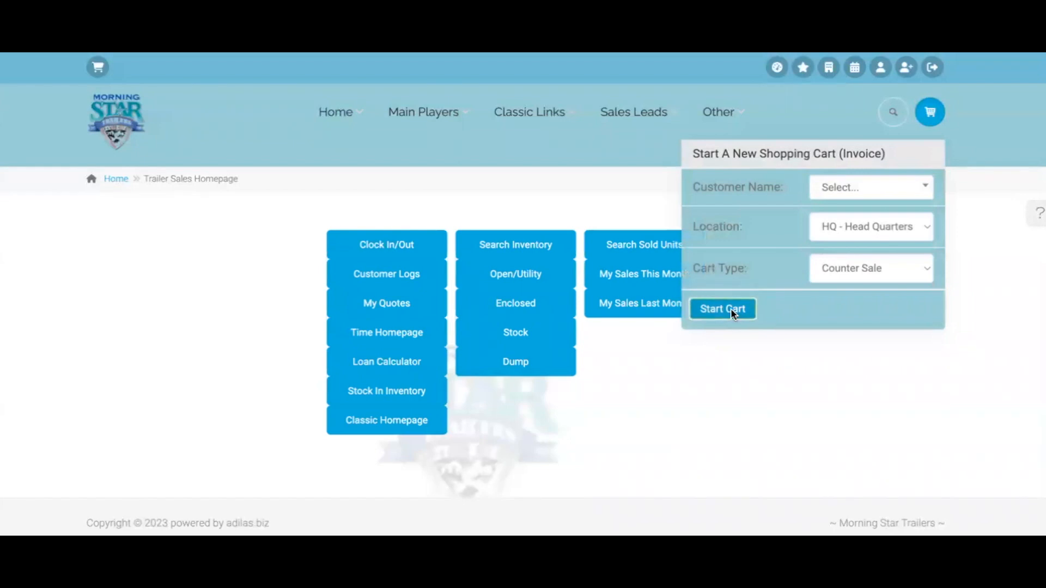
type("gift")
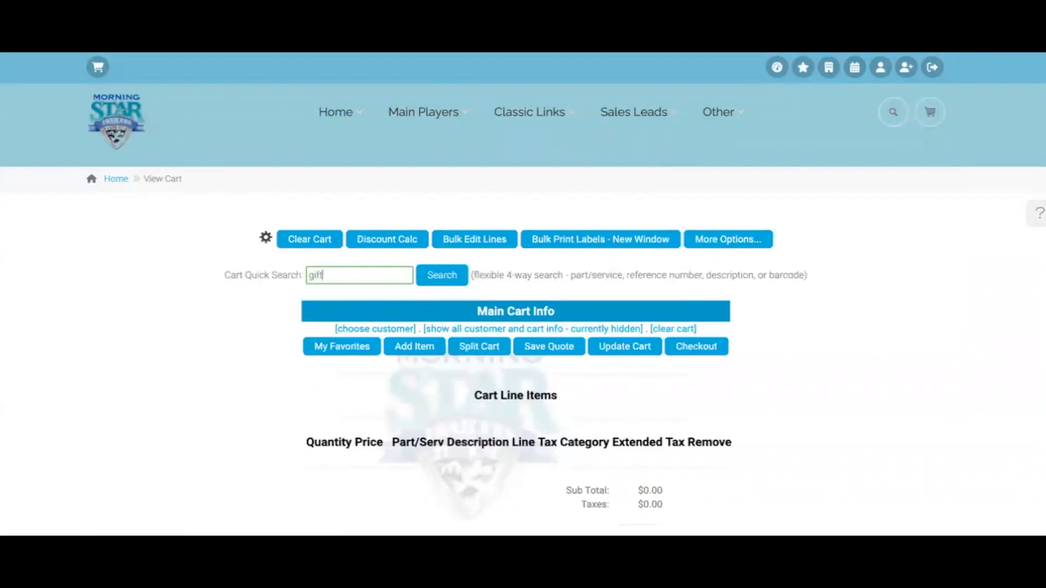
left_click(441, 275)
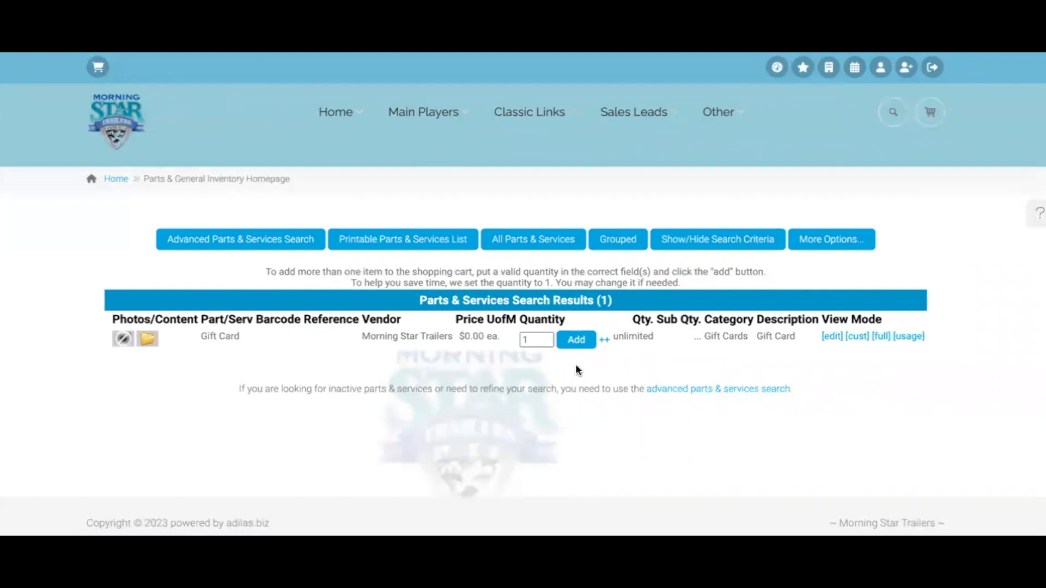
left_click(576, 339)
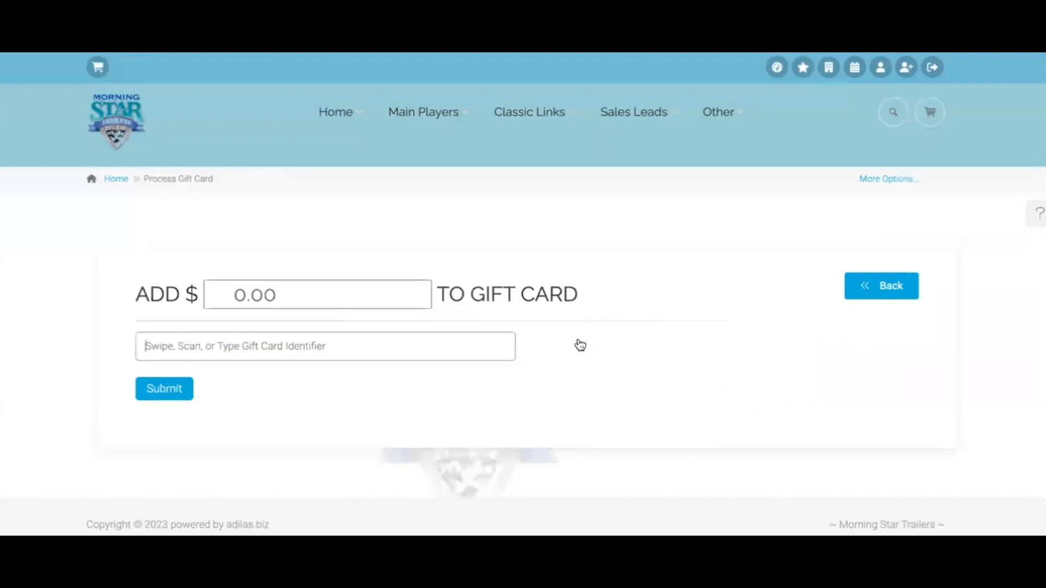
Enter 50.00 in ADD $ with the card identifier and submit it to the cart
left_click(350, 299)
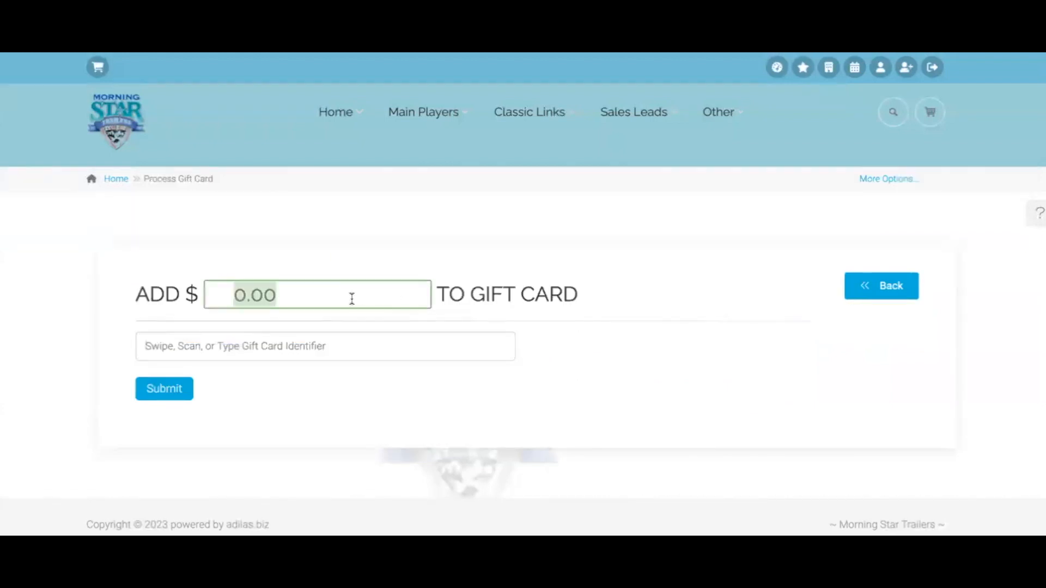
type("50.00")
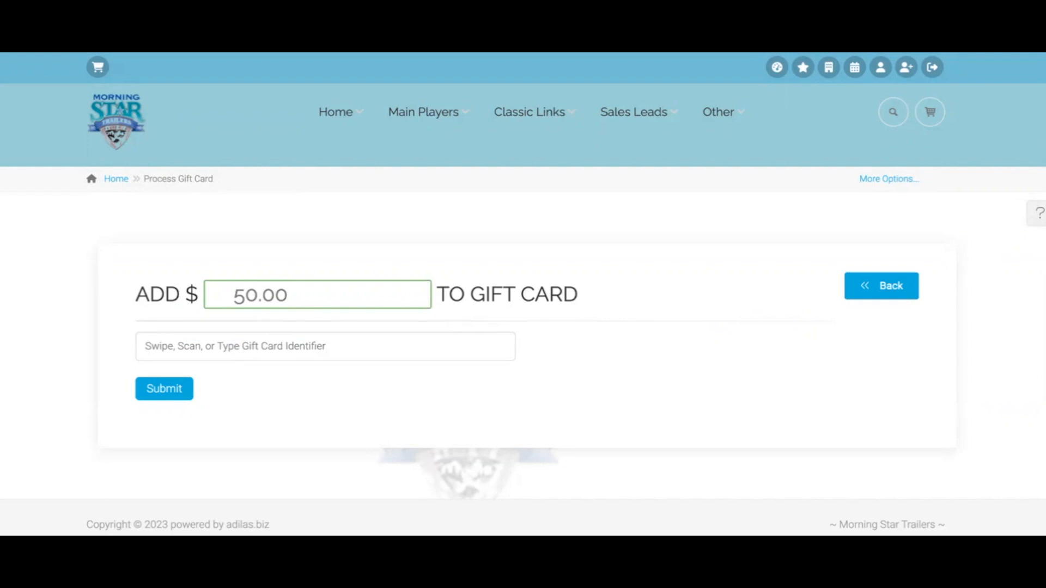
left_click(279, 345)
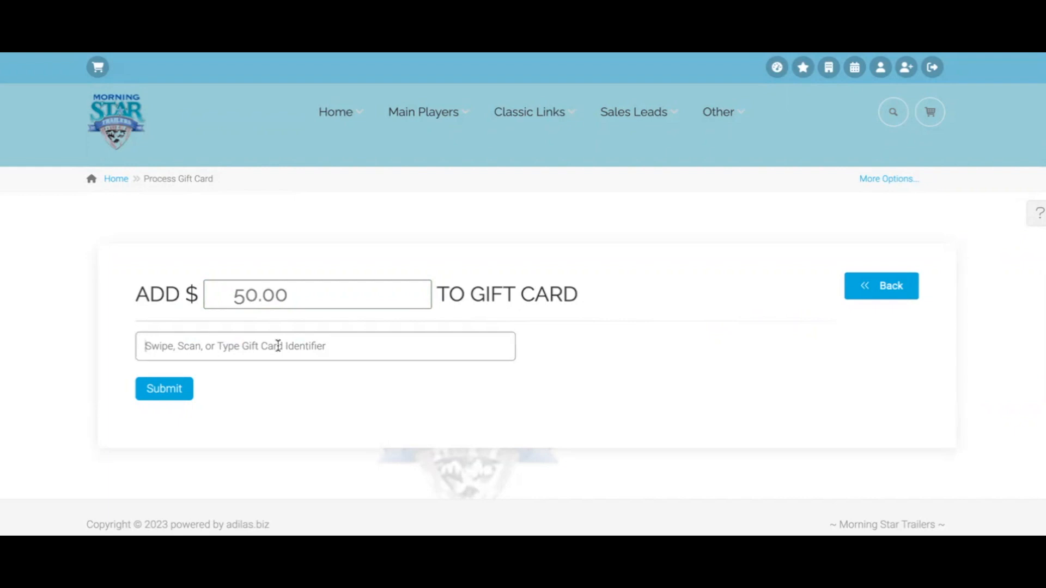
type("ca")
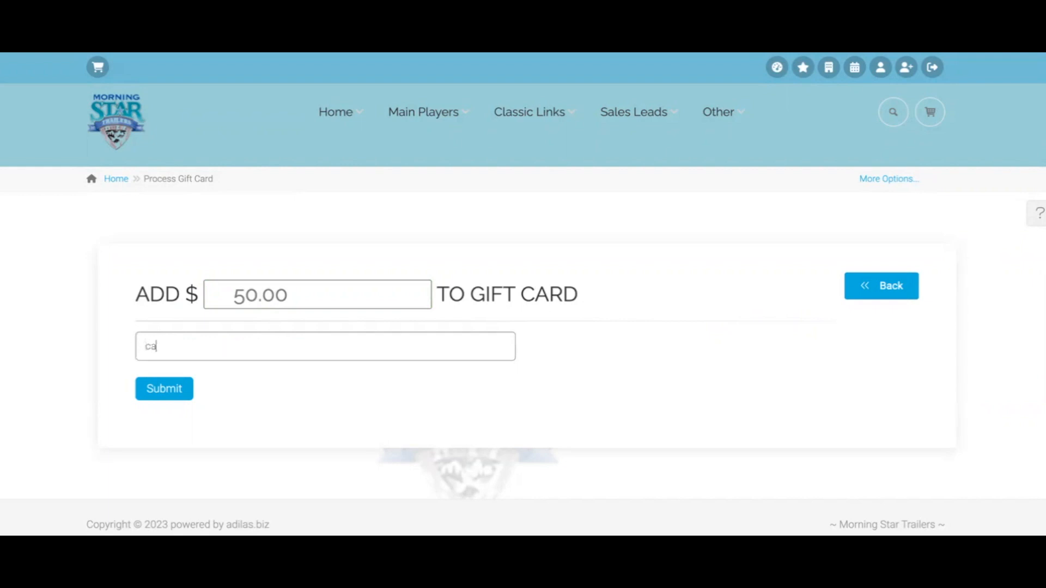
type("rlton2267")
left_click(165, 389)
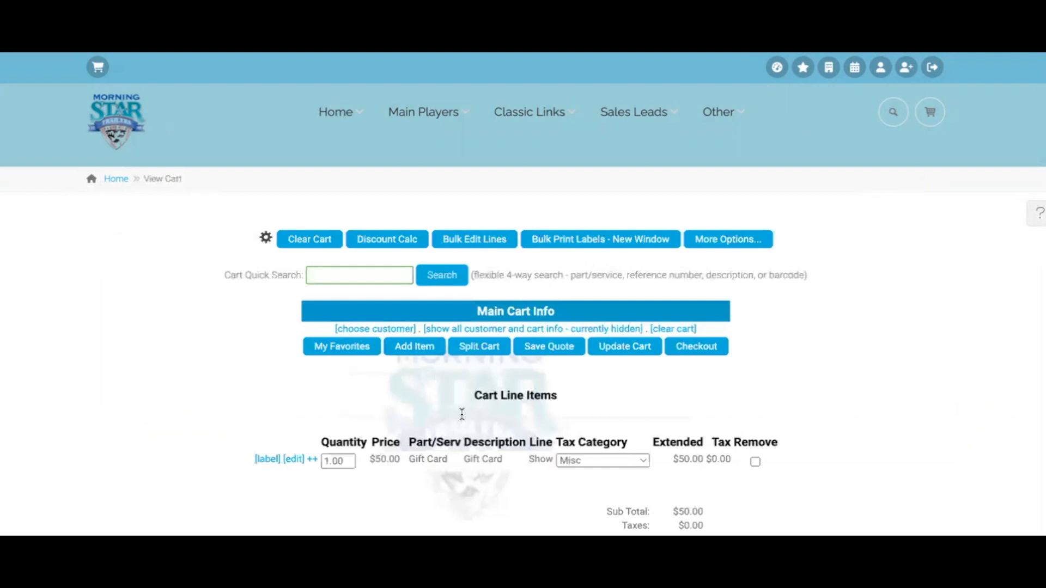
Check out the $50.00 gift card cart with Cash to create Invoice #37
left_click(696, 349)
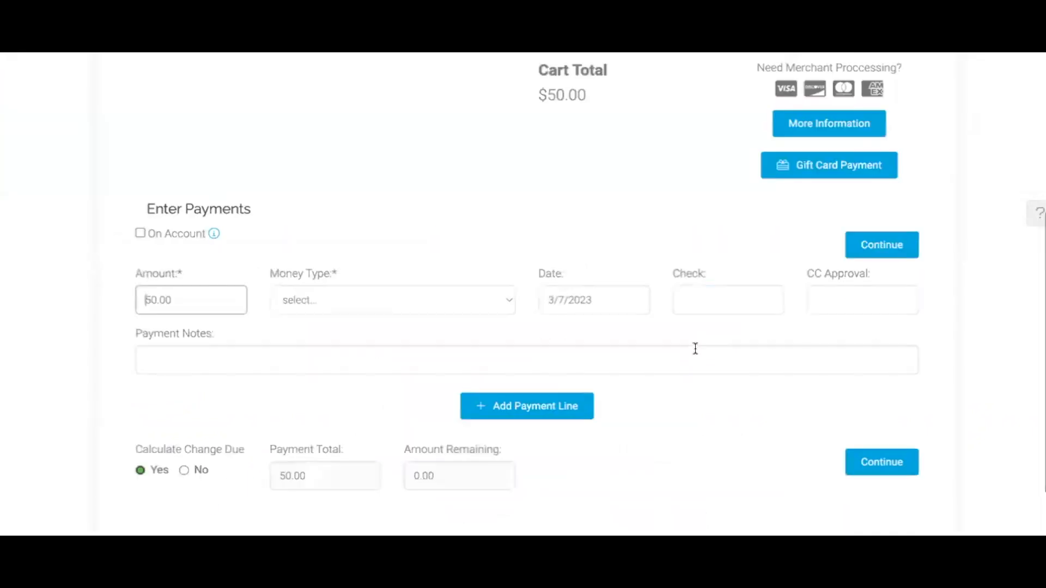
scroll(674, 339, "down", 1)
left_click(444, 251)
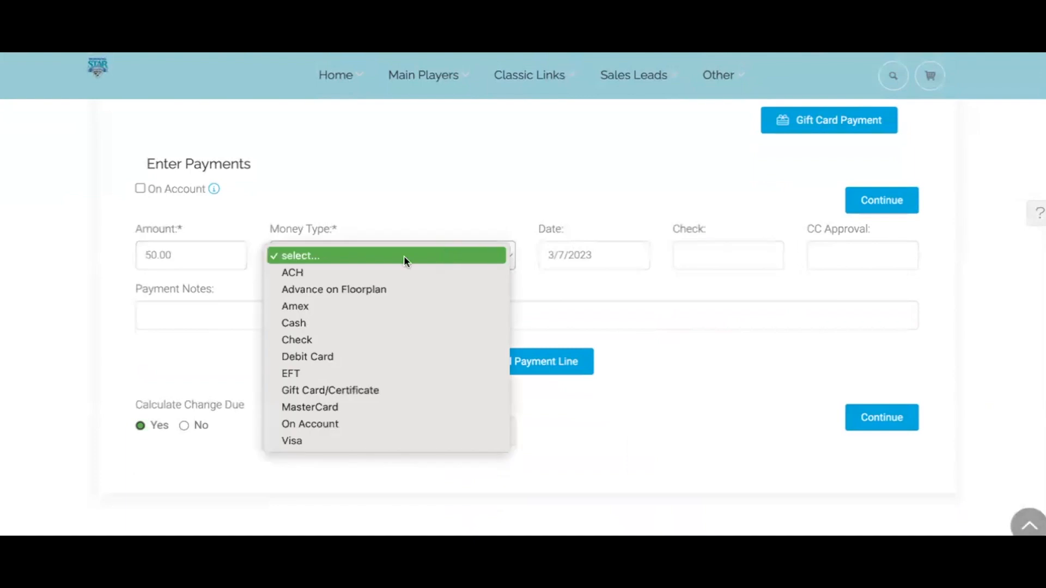
left_click(316, 323)
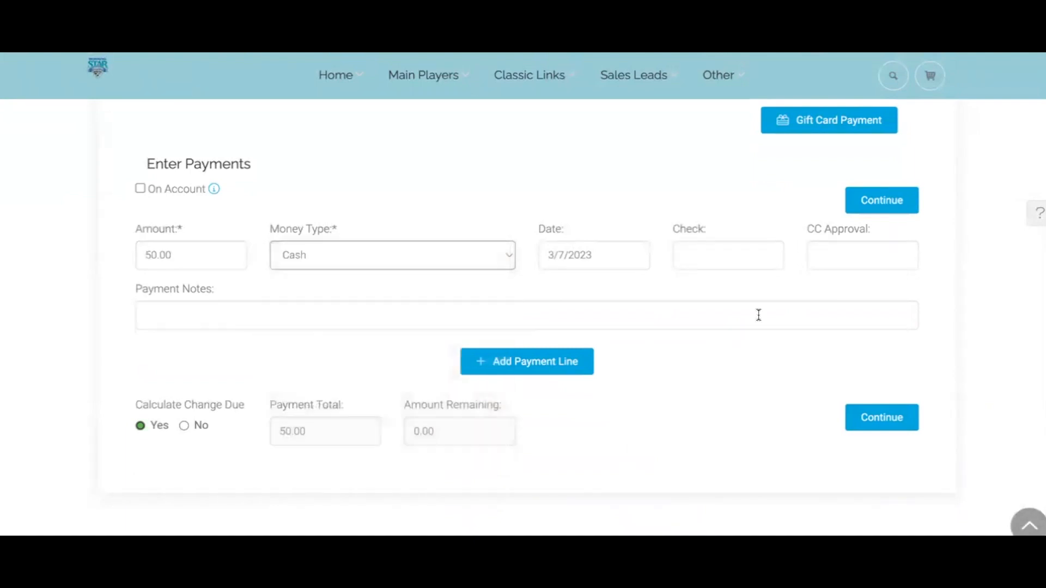
left_click(884, 207)
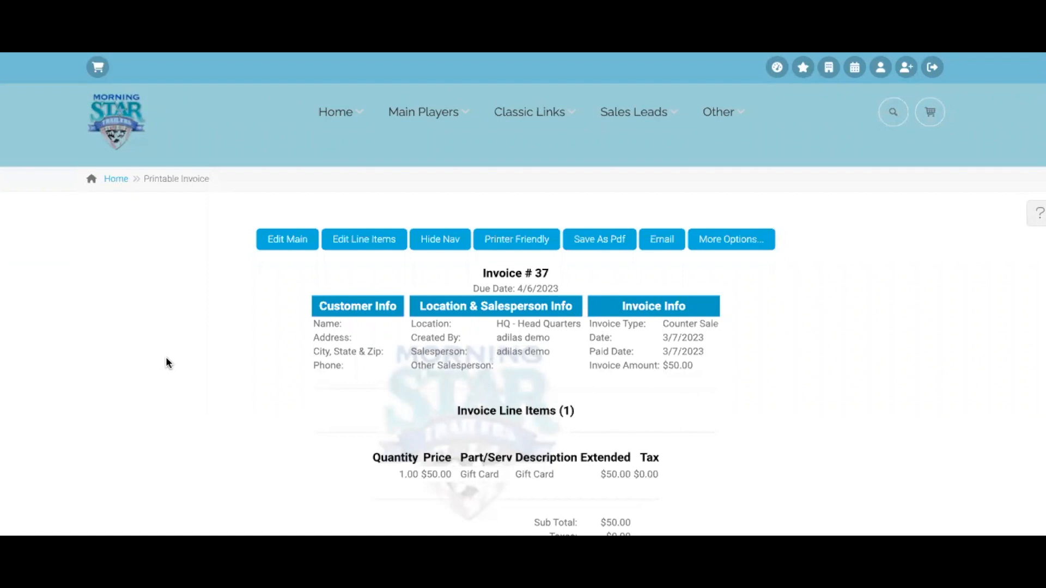
Search Gift Card for the card identifier to show its $50.00 balance
left_click(893, 113)
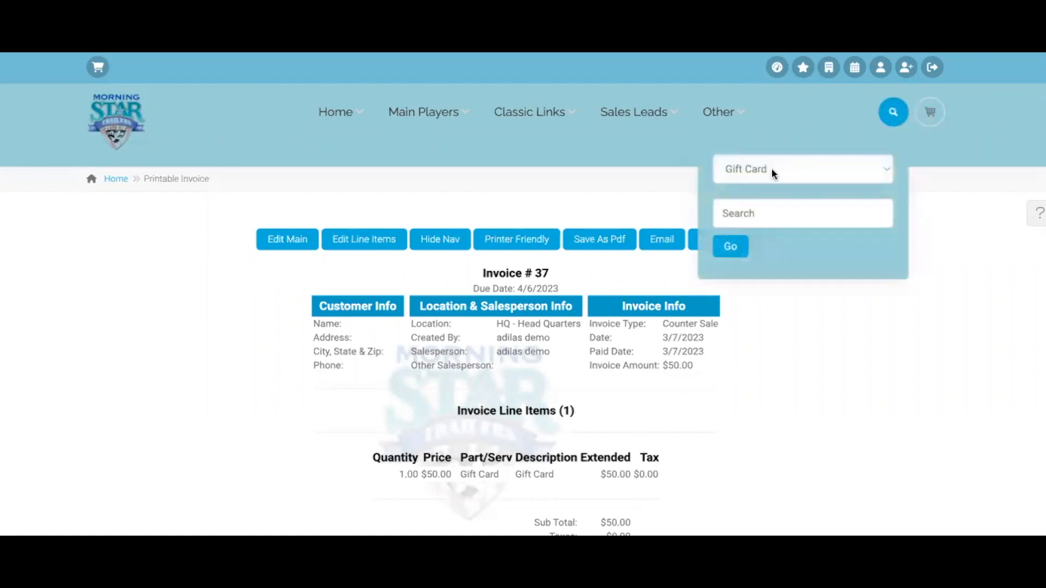
type("carlt")
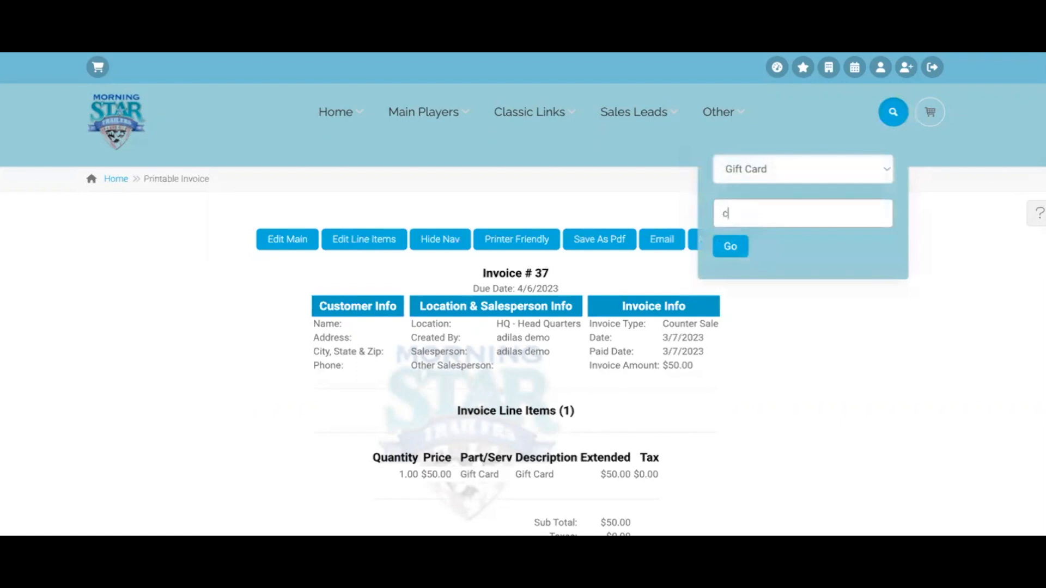
type("on2267")
left_click(734, 246)
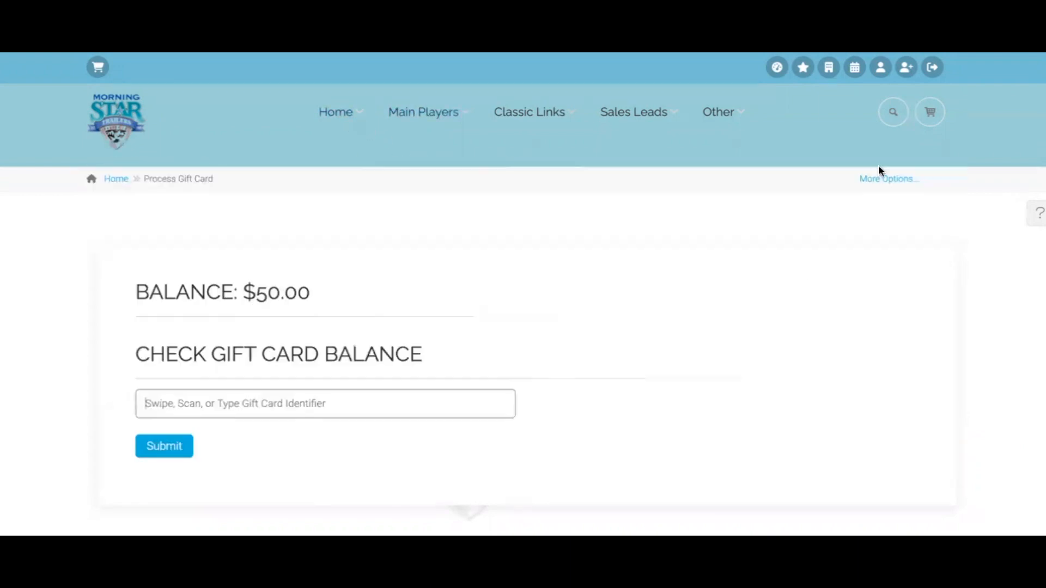
left_click(893, 111)
left_click(800, 169)
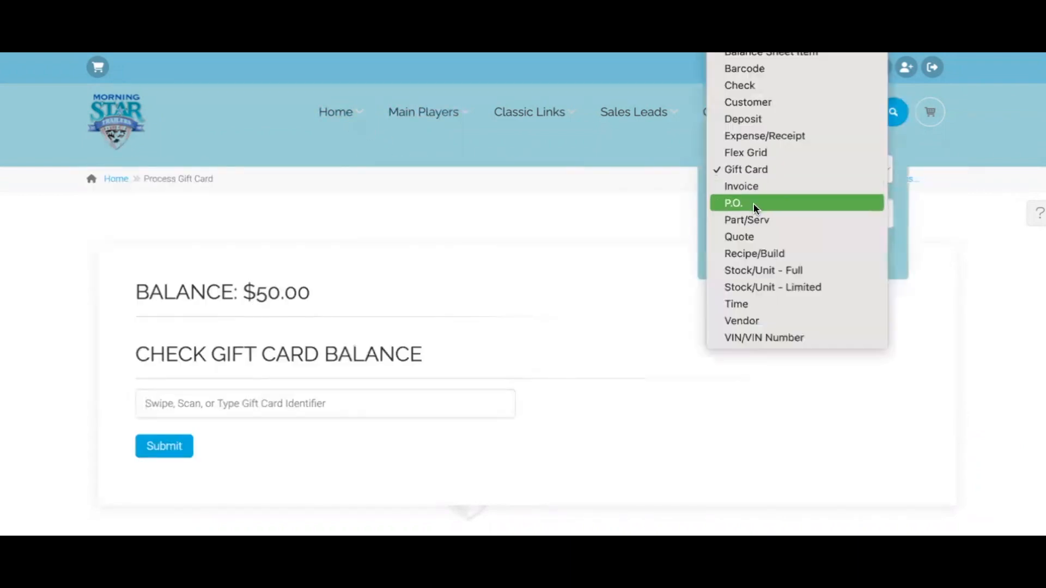
Search purchase orders, open PO 23, and view the Gift Card item's details (ID 456021)
left_click(753, 204)
left_click(730, 246)
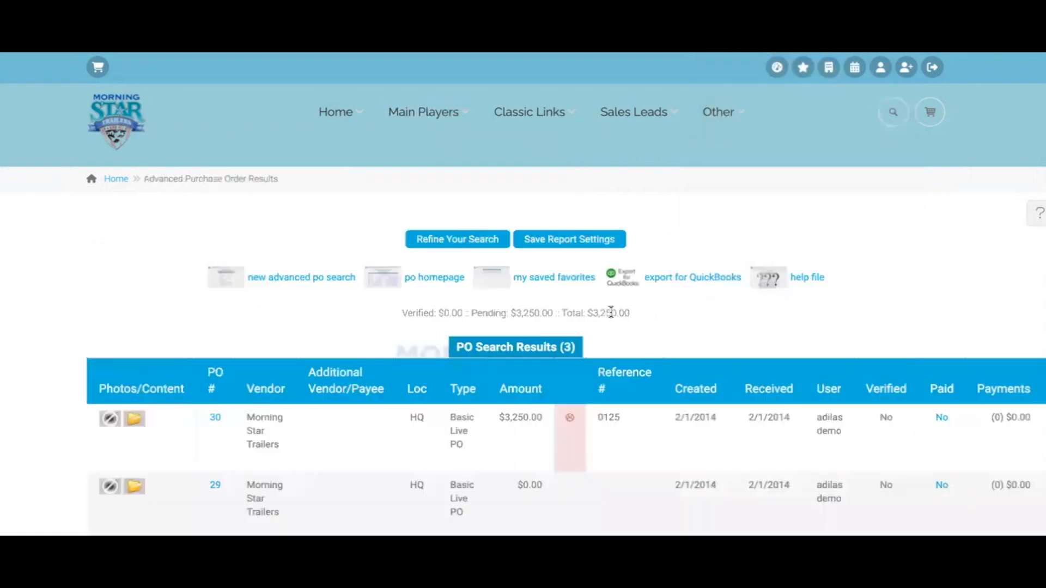
scroll(325, 406, "down", 5)
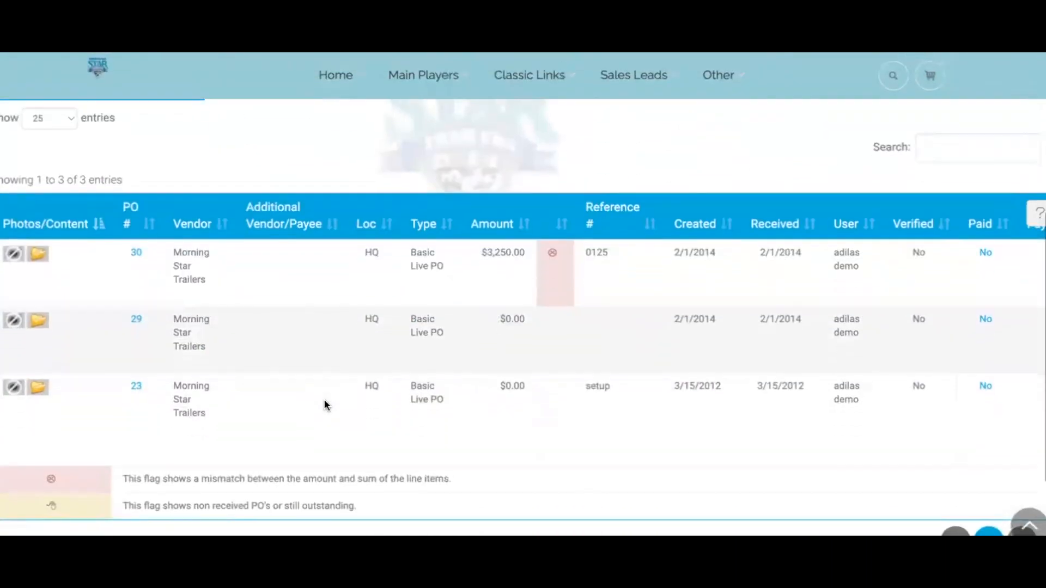
left_click(136, 387)
scroll(380, 371, "down", 3)
scroll(379, 371, "down", 4)
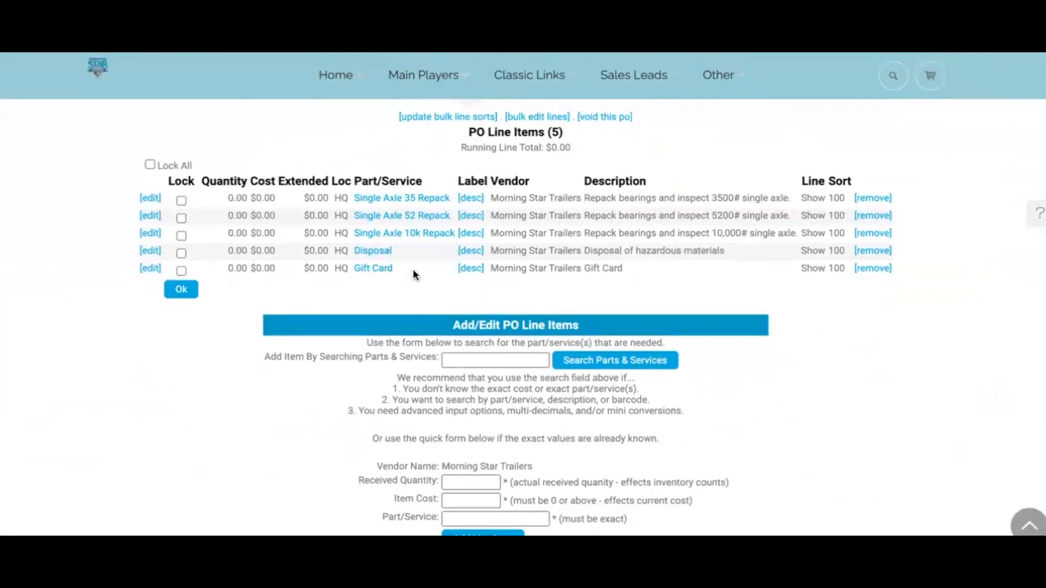
left_click(373, 269)
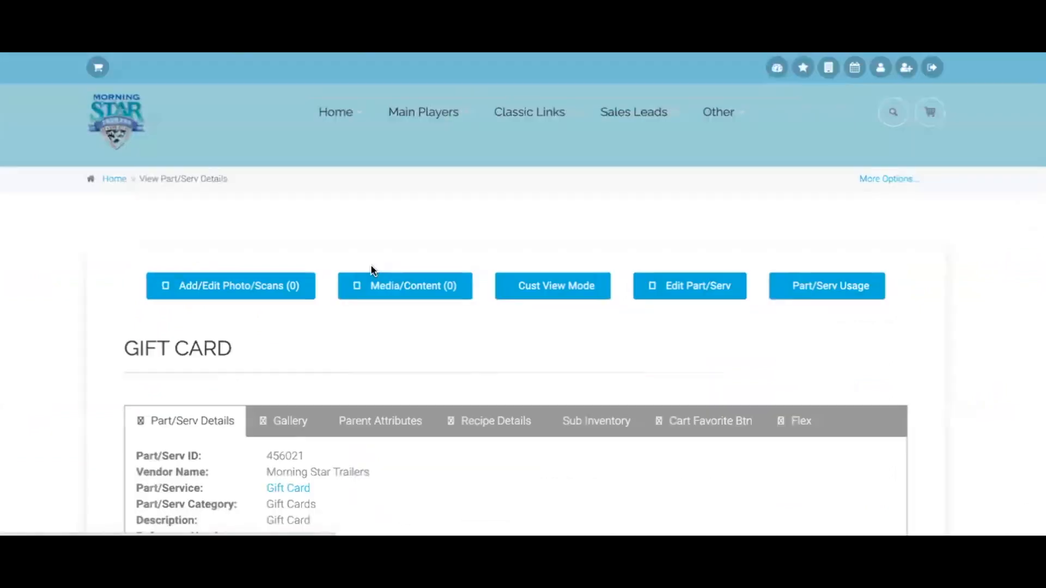
scroll(492, 355, "down", 4)
scroll(491, 362, "down", 1)
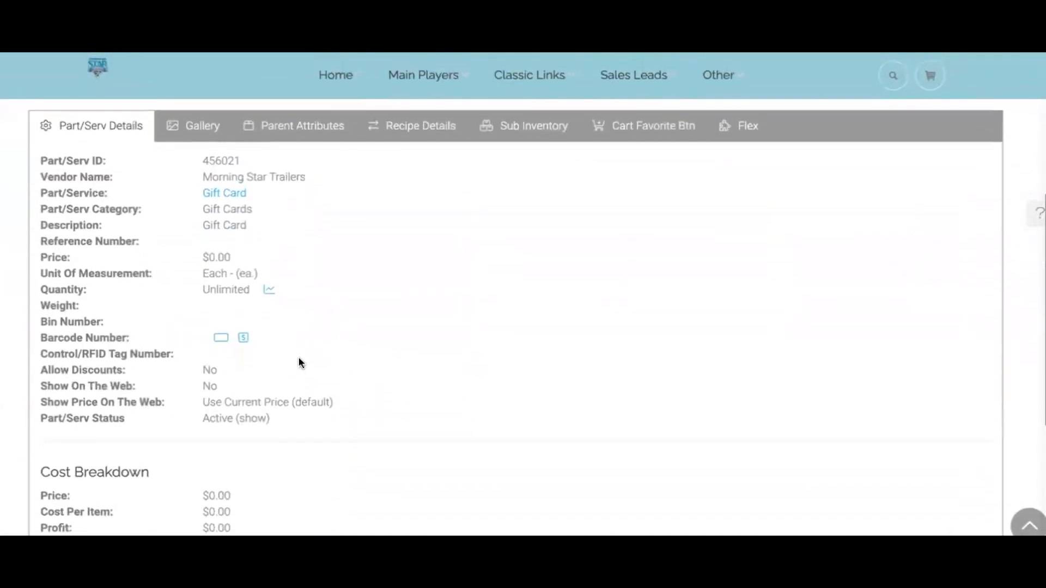
In the Barcode Generator, show a barcode, hide the description, and set the barcode to the card identifier
left_click(220, 339)
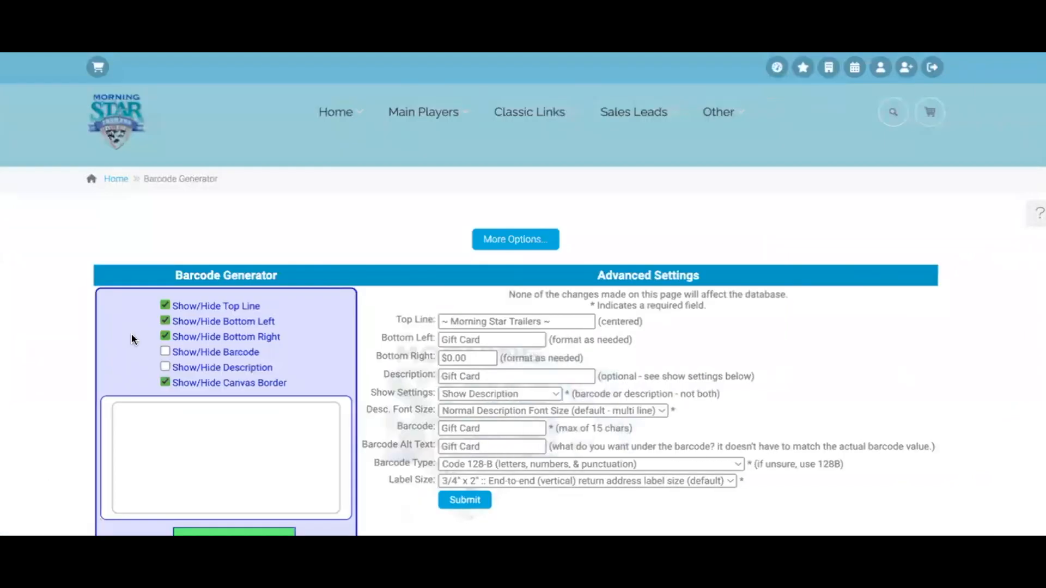
scroll(131, 339, "down", 1)
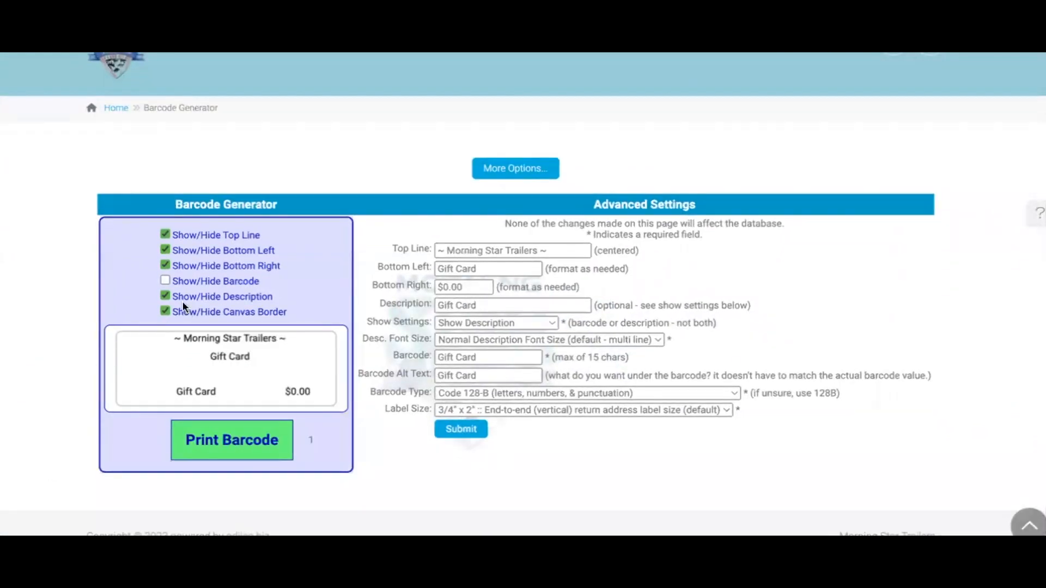
left_click(164, 296)
left_click(164, 280)
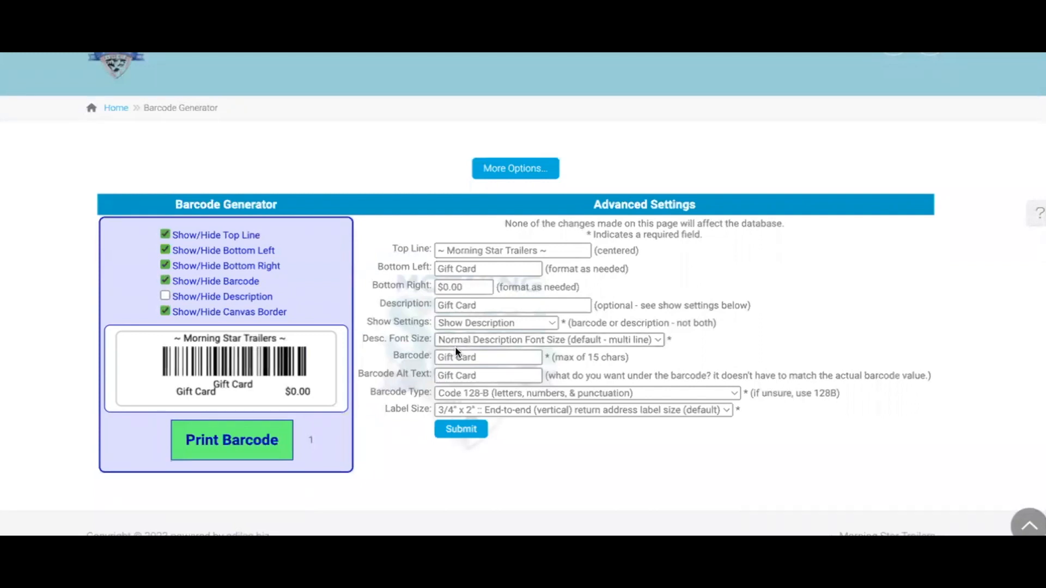
triple_click(494, 355)
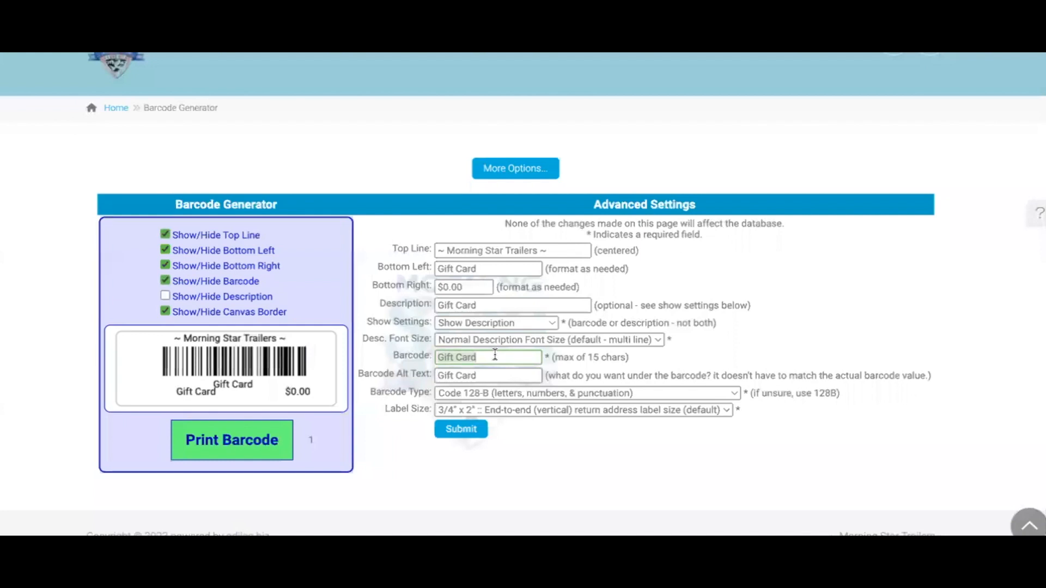
type("carlton2267")
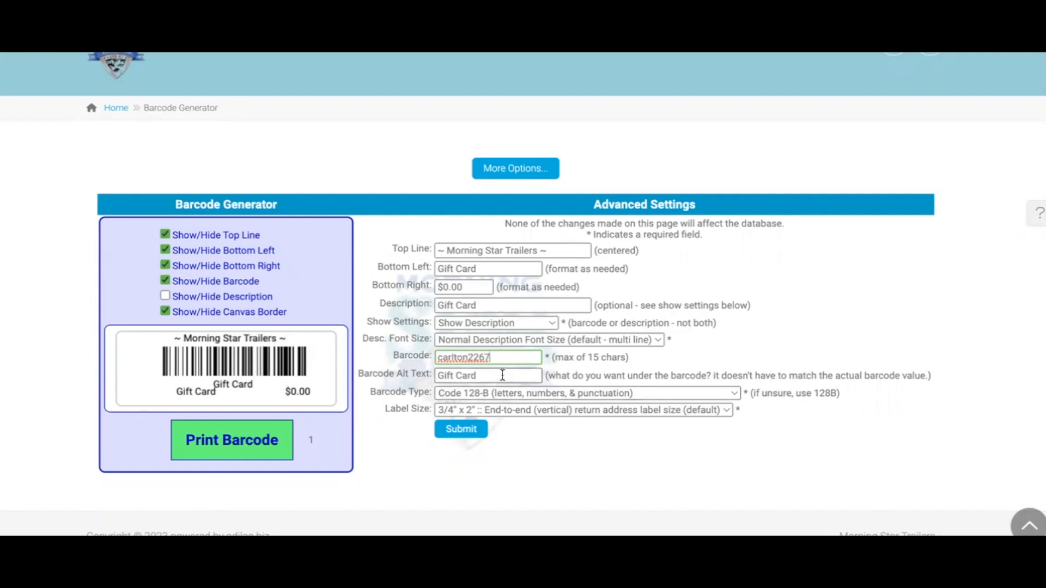
double_click(506, 358)
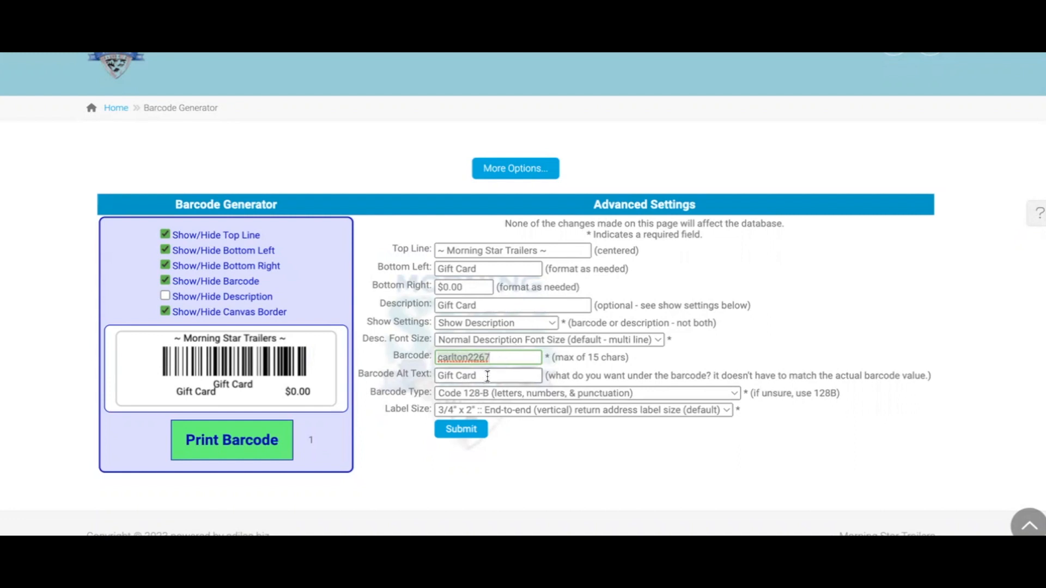
left_click(504, 375)
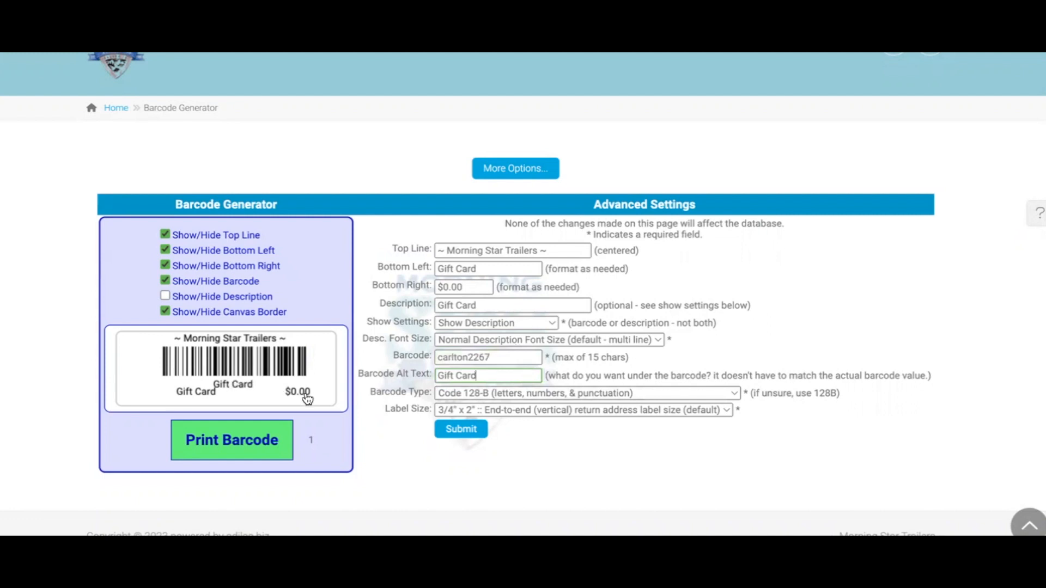
Set the bottom-right amount to $100.00 and generate the gift card label preview
left_click(475, 287)
key("BackSpace")
key("BackSpace")
key("BackSpace")
key("BackSpace")
type("100.00")
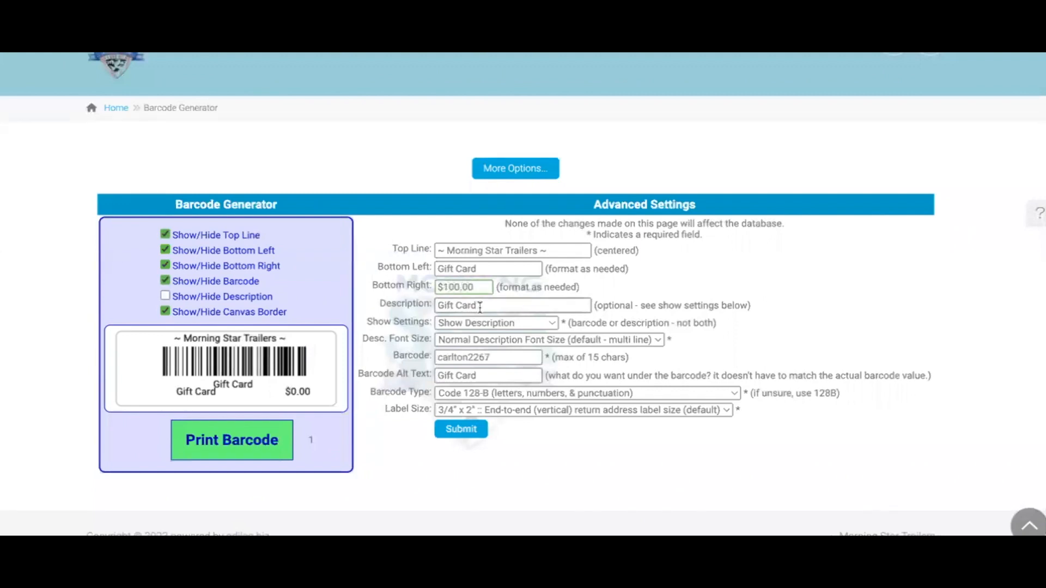
left_click(463, 430)
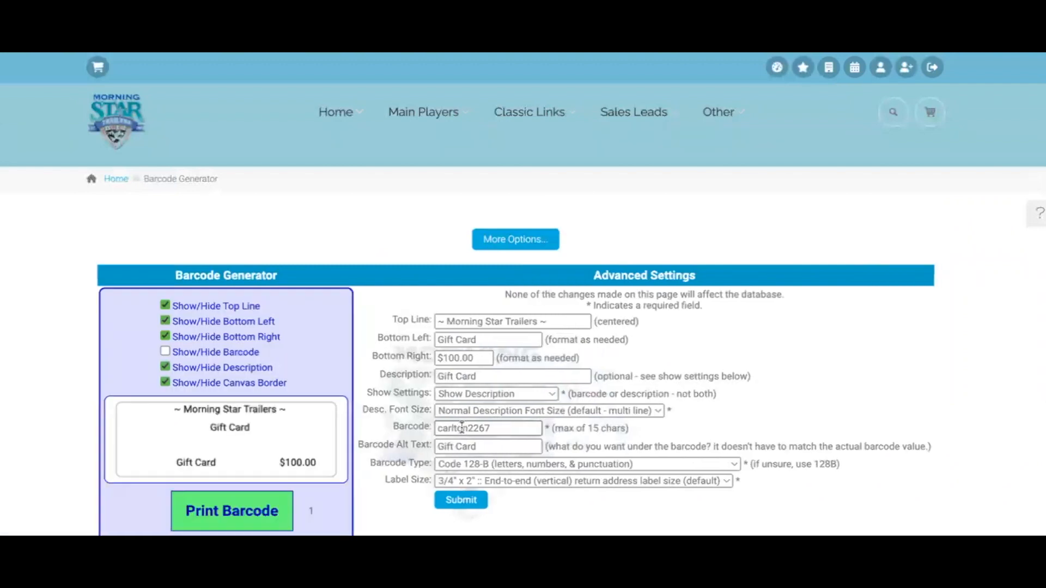
left_click(164, 367)
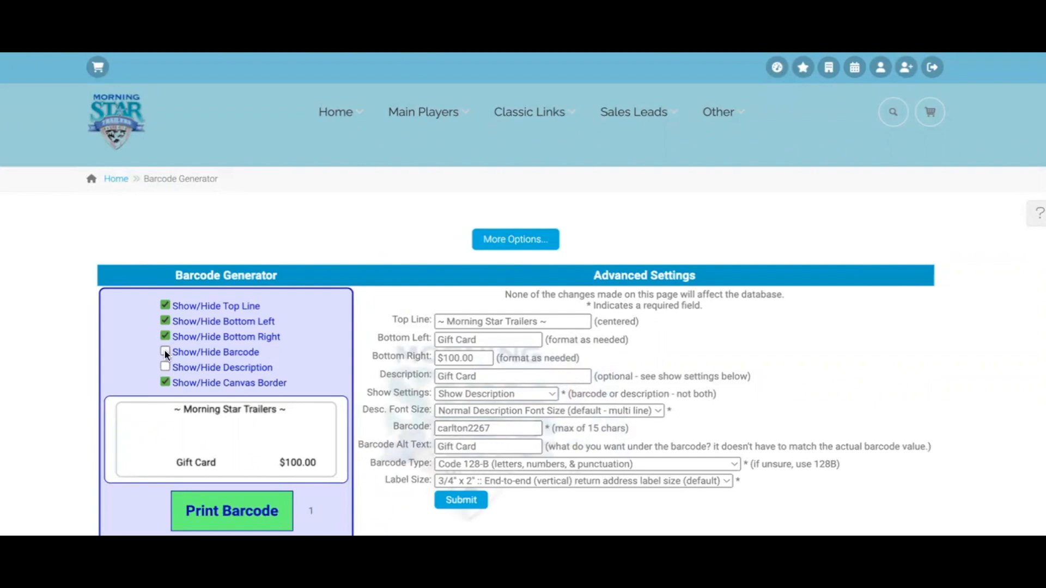
left_click(165, 352)
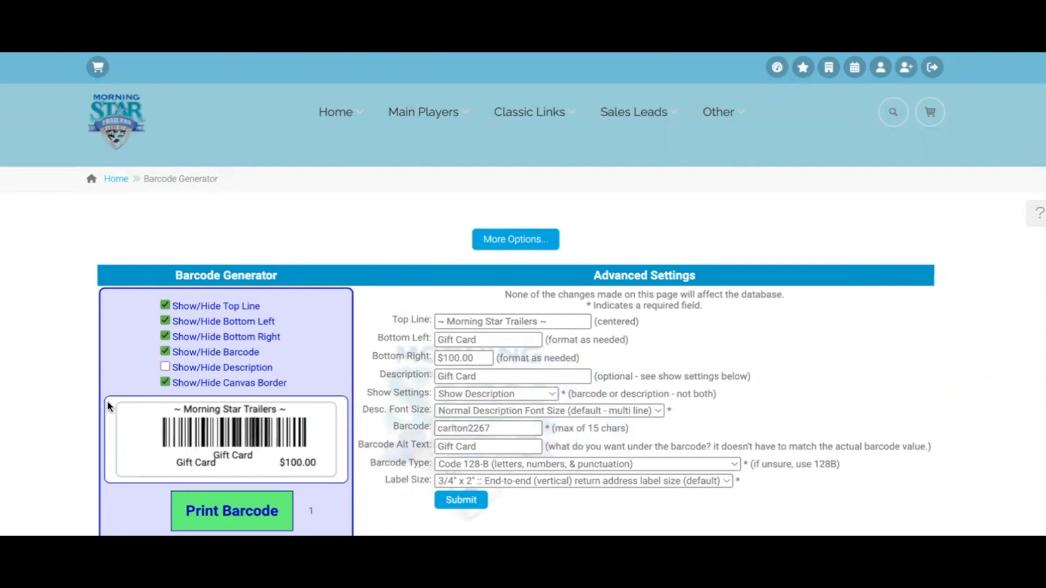
scroll(107, 400, "down", 1)
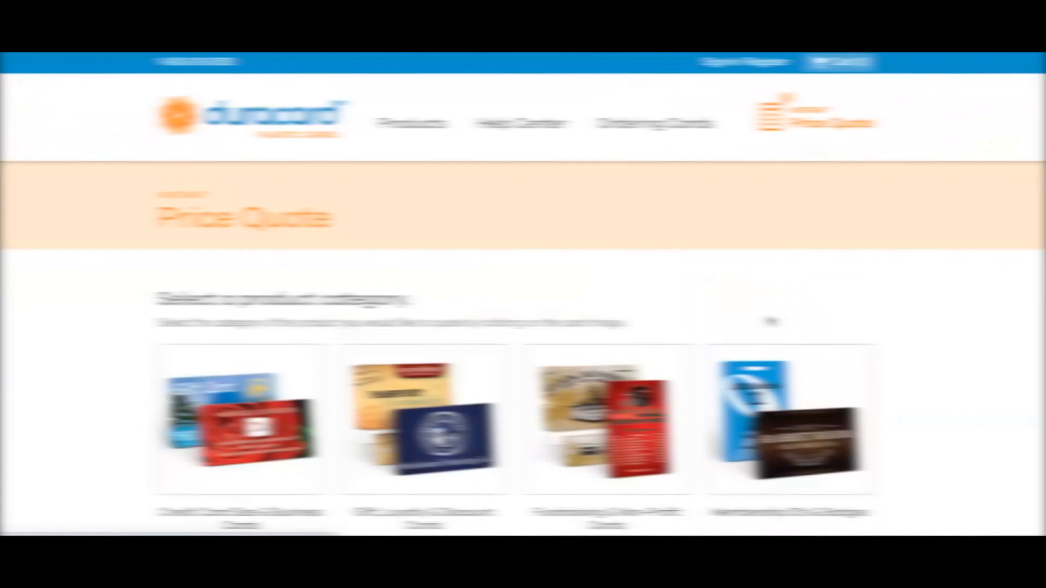
Open the Credit Card Size (CR80) quote form under Credit Card Size & Business Cards
scroll(629, 260, "down", 2)
scroll(630, 263, "down", 2)
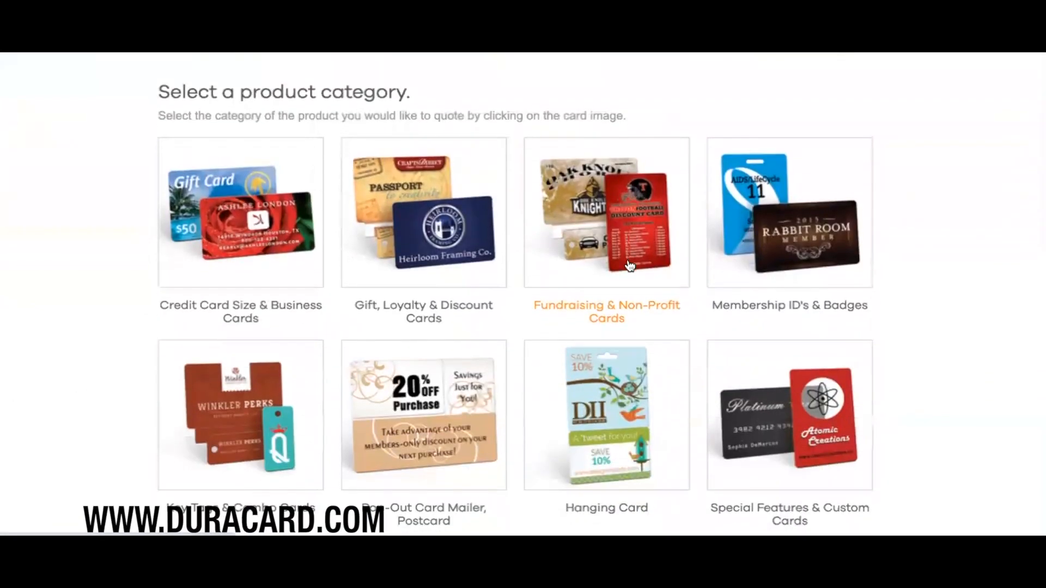
left_click(260, 308)
scroll(259, 303, "down", 2)
scroll(259, 303, "down", 5)
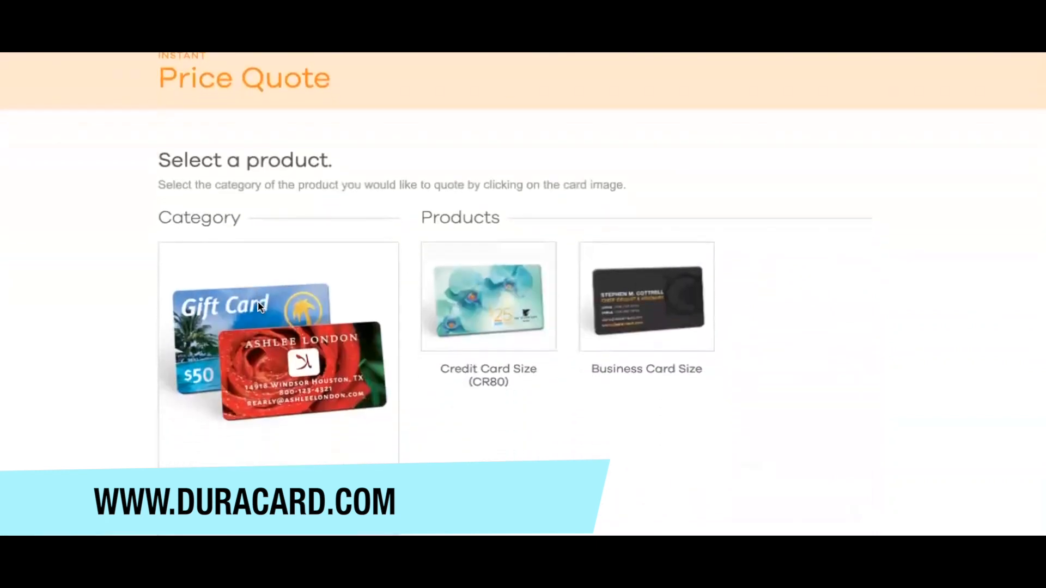
scroll(259, 306, "up", 3)
left_click(489, 250)
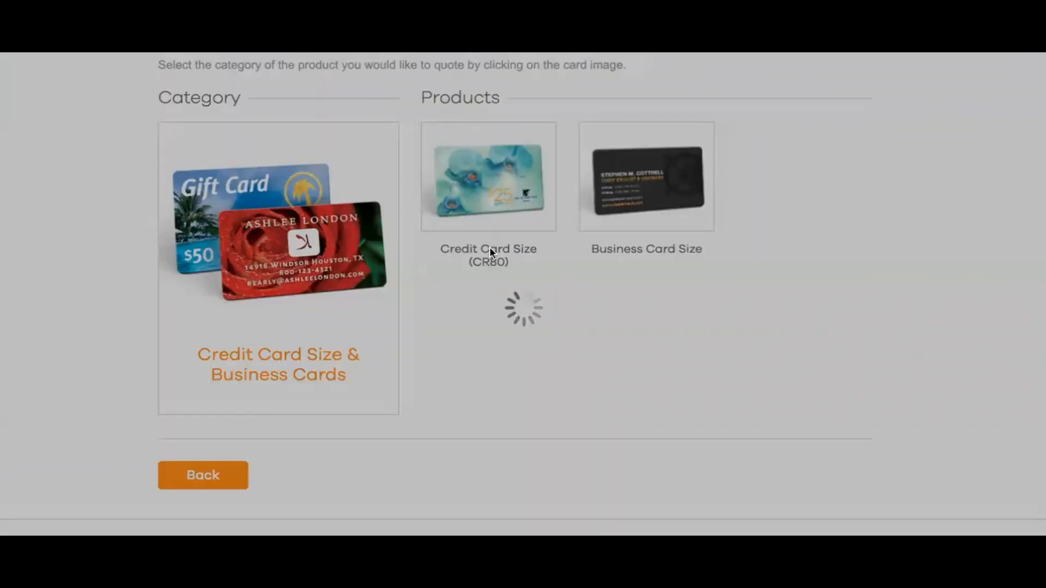
scroll(489, 246, "up", 1)
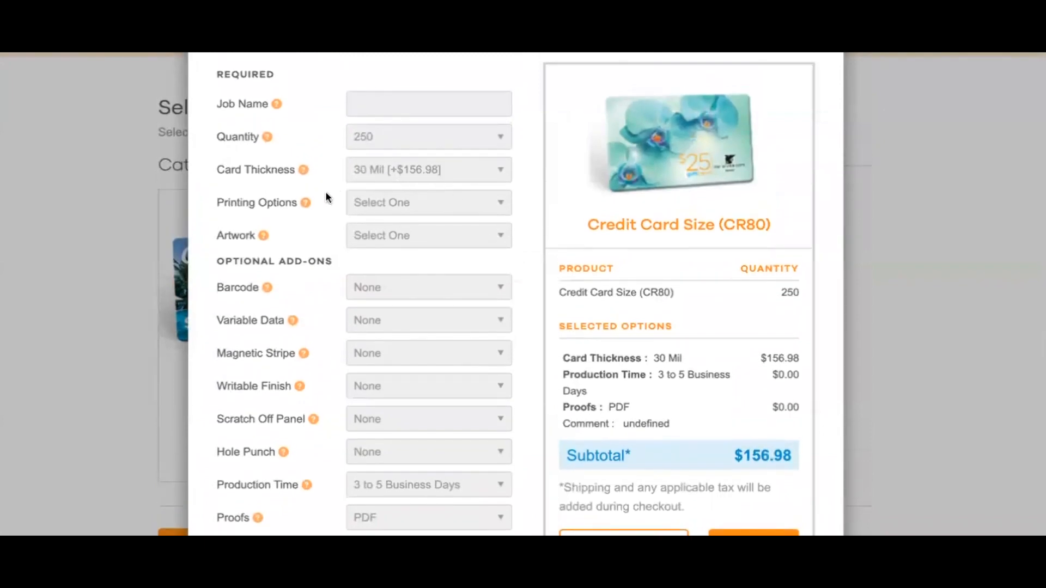
Choose Full Color Front & Blank Back printing and Provide Print Ready Art artwork
left_click(426, 206)
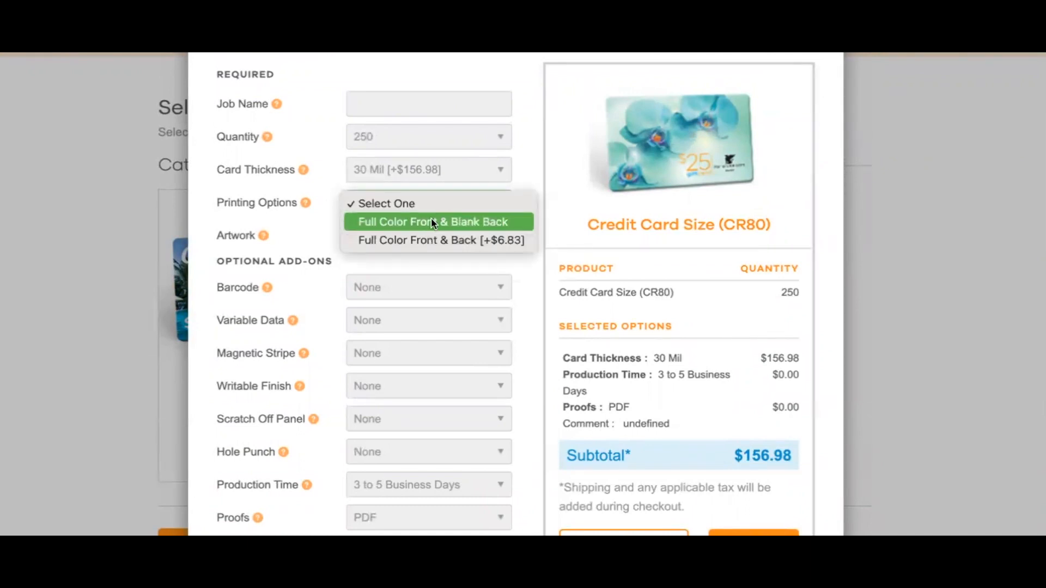
left_click(431, 218)
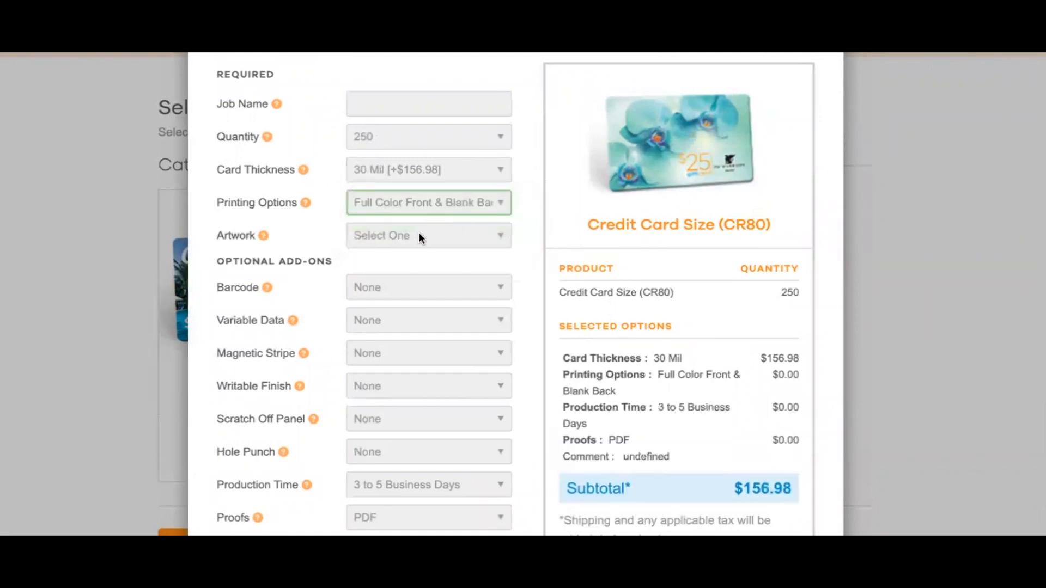
left_click(420, 236)
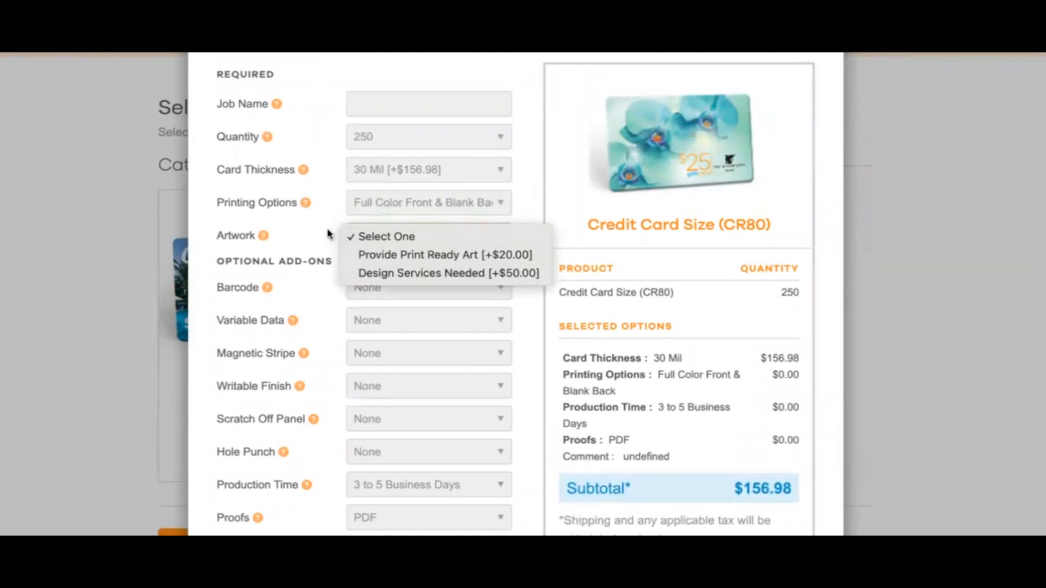
left_click(425, 254)
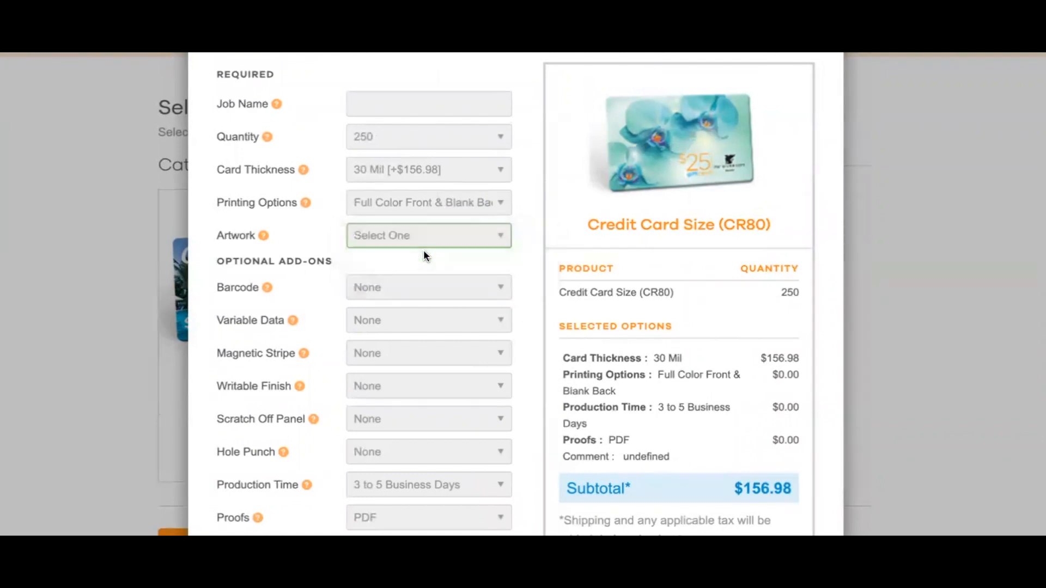
Add a Code 128 barcode and keep Magnetic Stripe at None, bringing the subtotal to $184.33
scroll(313, 279, "down", 1)
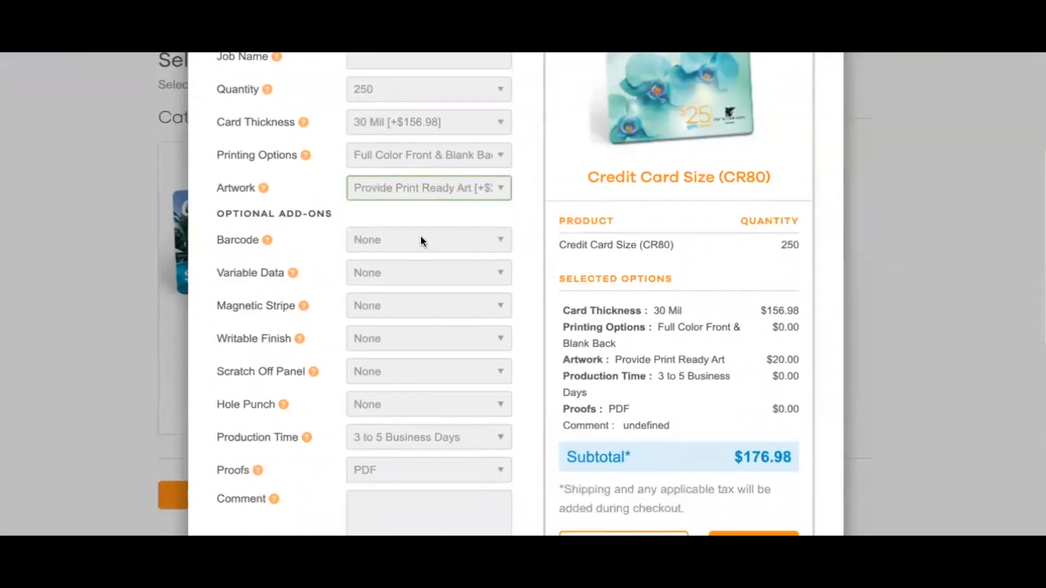
left_click(425, 240)
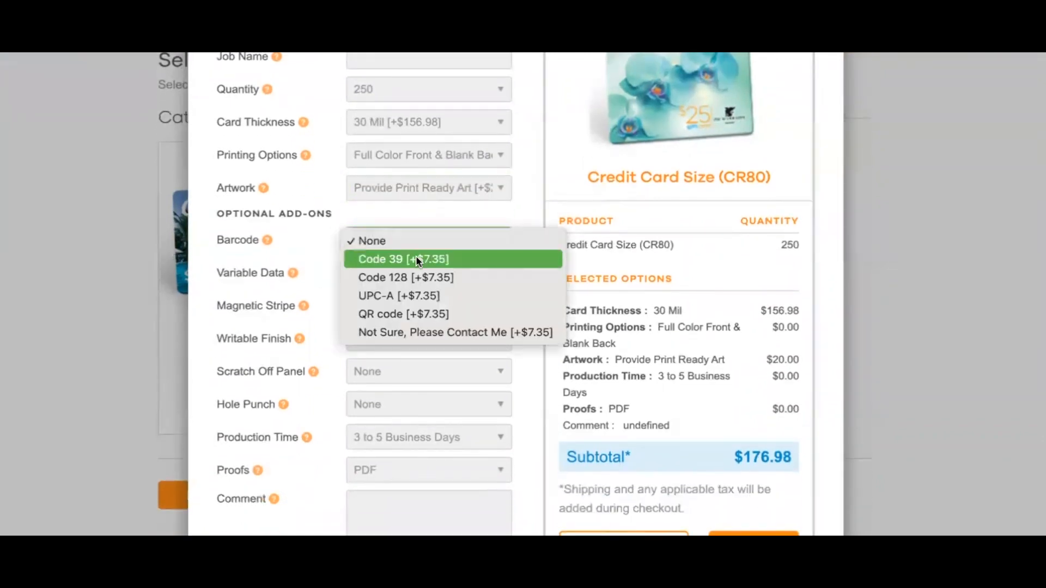
left_click(437, 278)
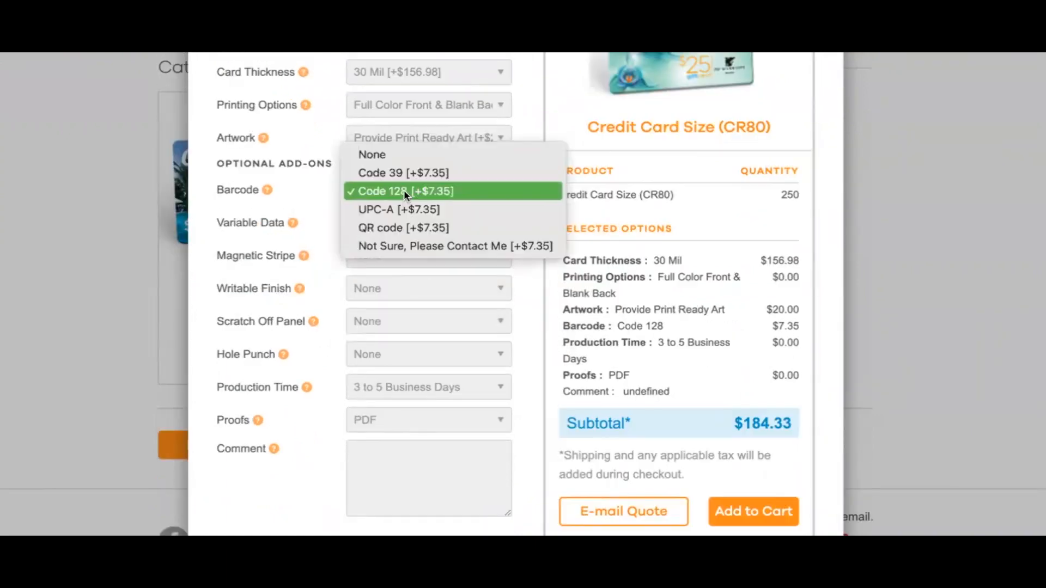
left_click(404, 191)
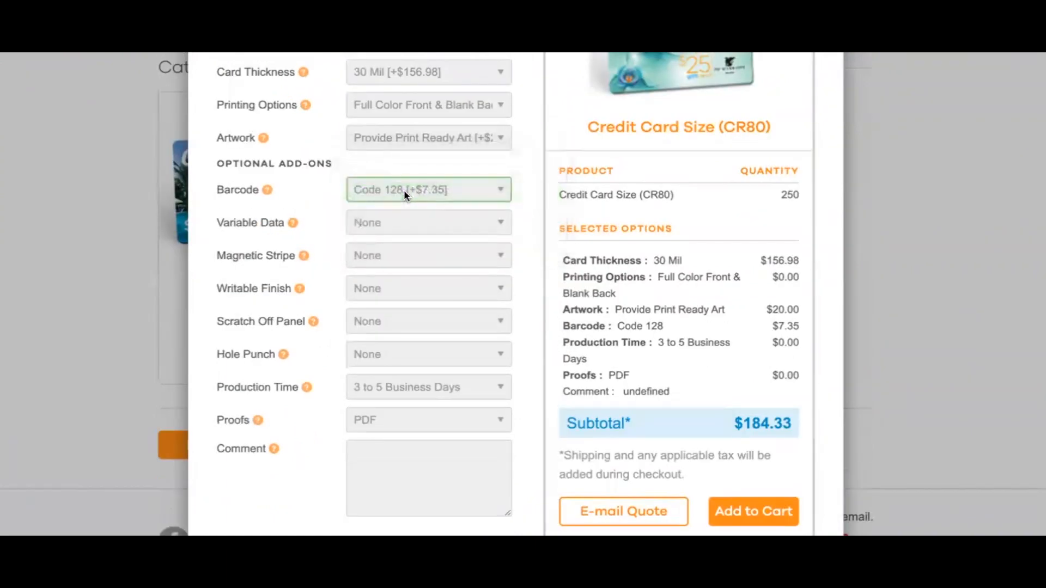
scroll(197, 215, "up", 1)
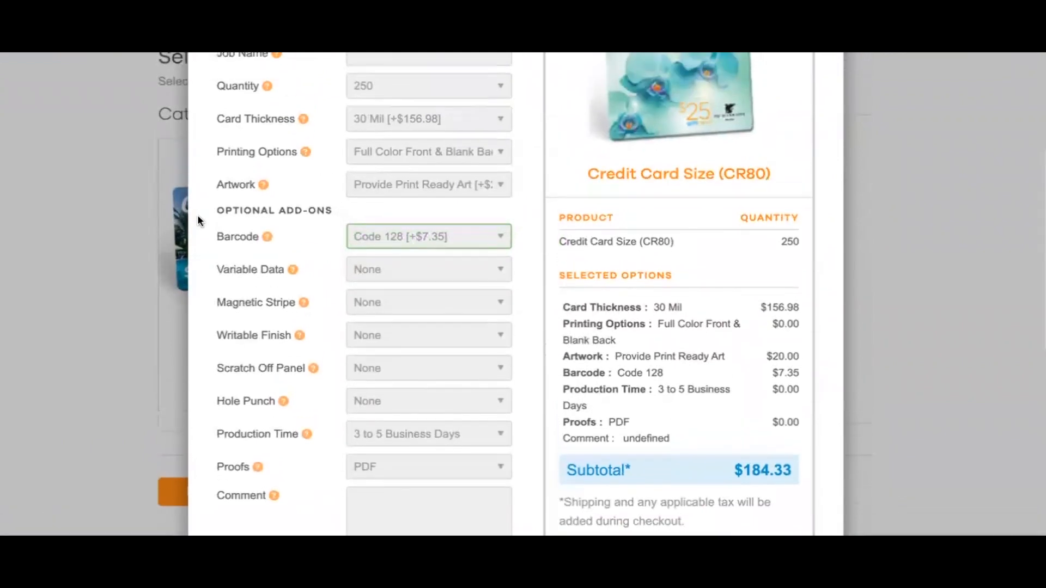
left_click(400, 305)
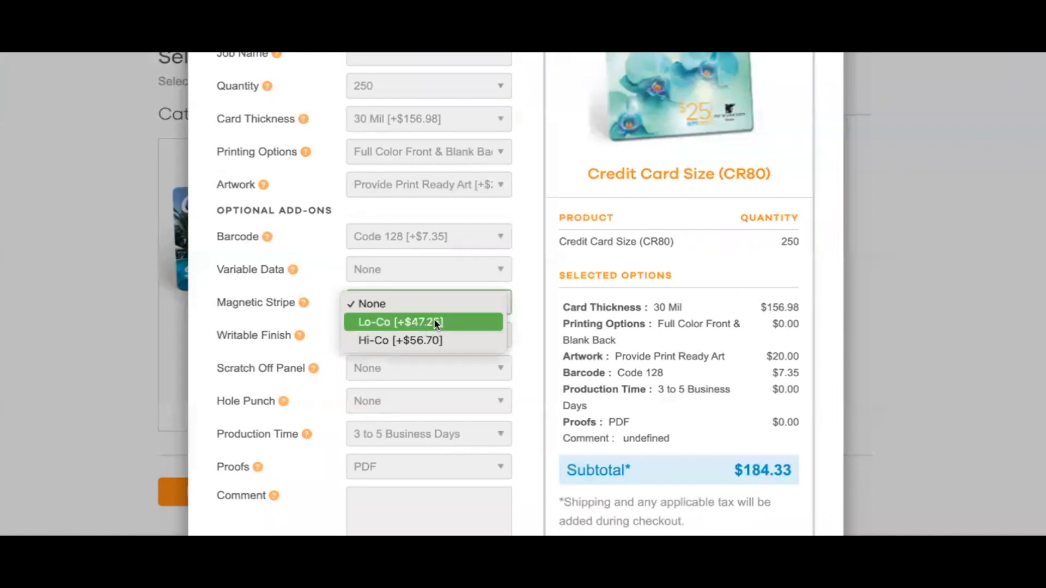
left_click(323, 284)
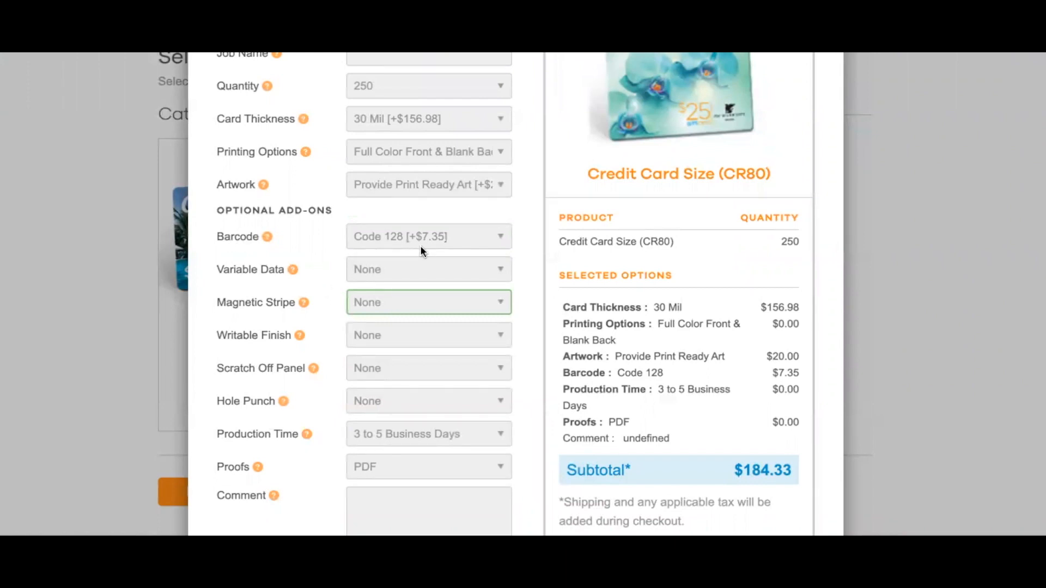
scroll(409, 352, "down", 2)
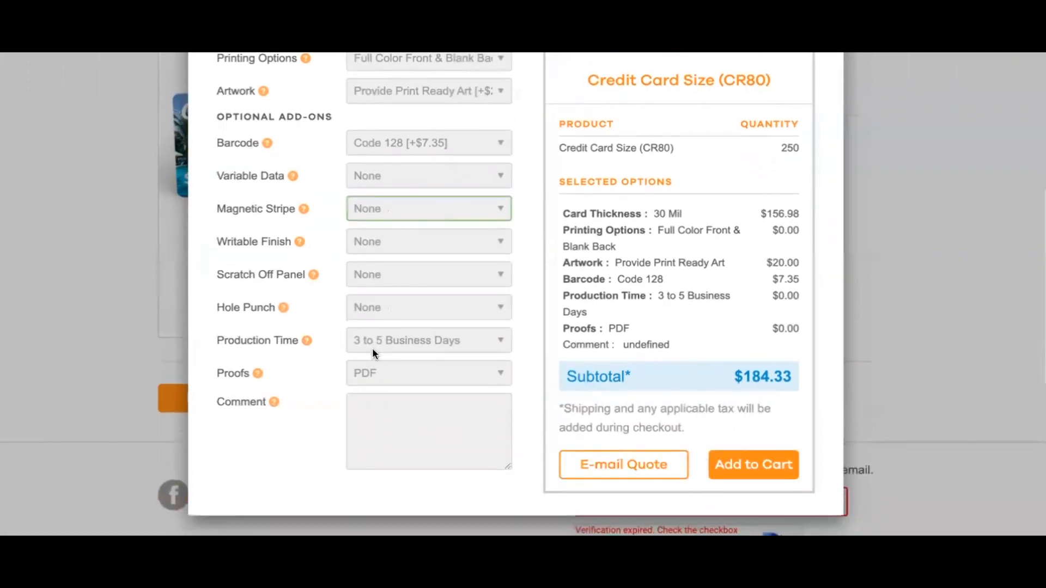
scroll(740, 272, "up", 2)
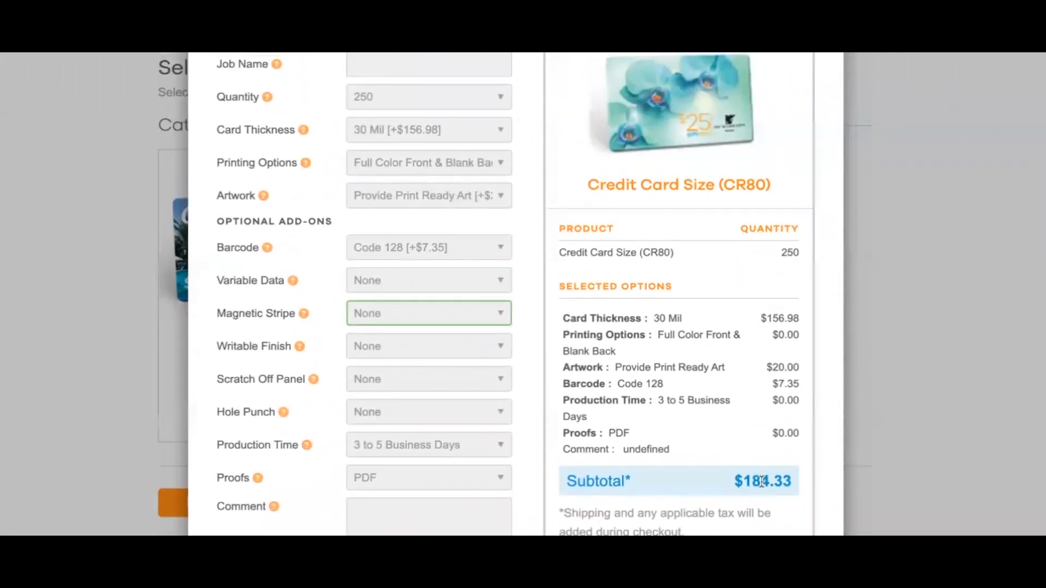
left_click(414, 96)
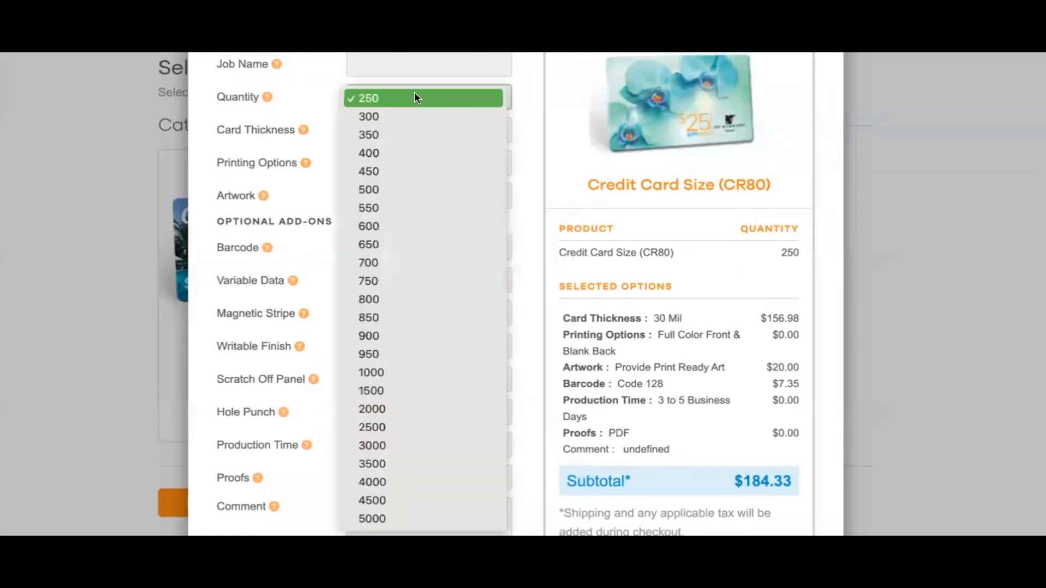
left_click(381, 188)
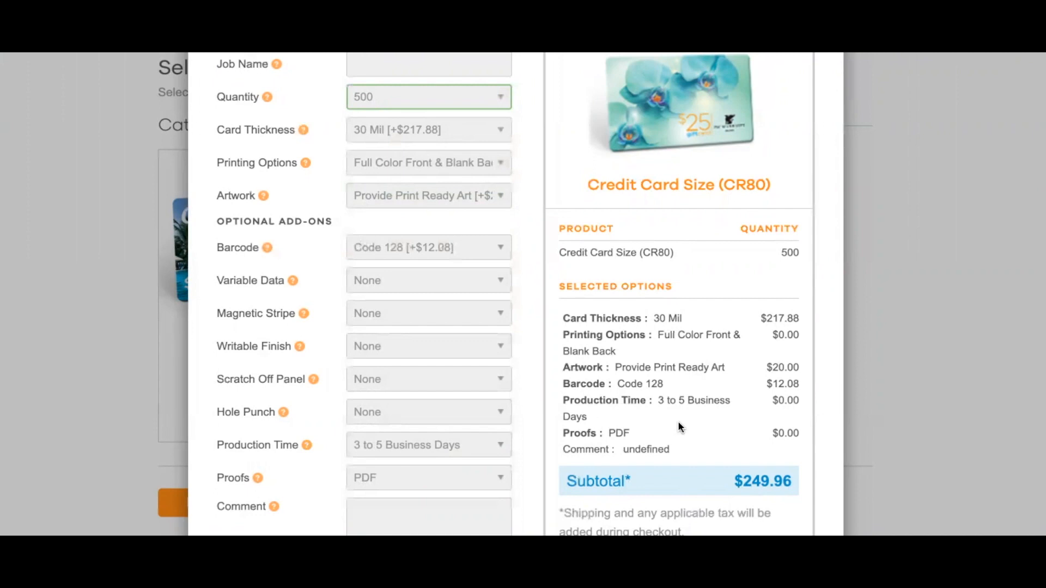
scroll(678, 427, "down", 1)
scroll(678, 422, "up", 3)
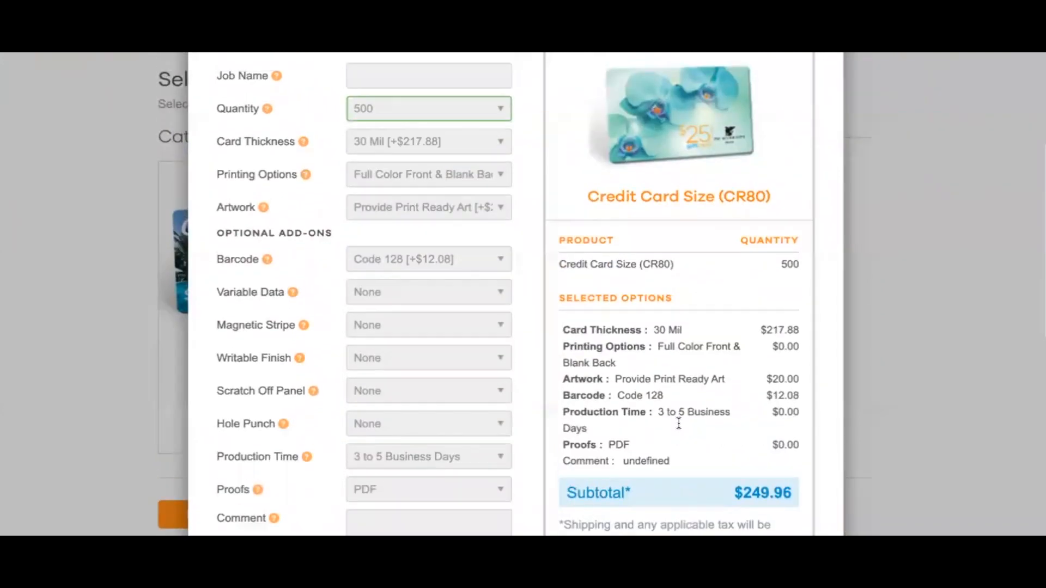
left_click(459, 246)
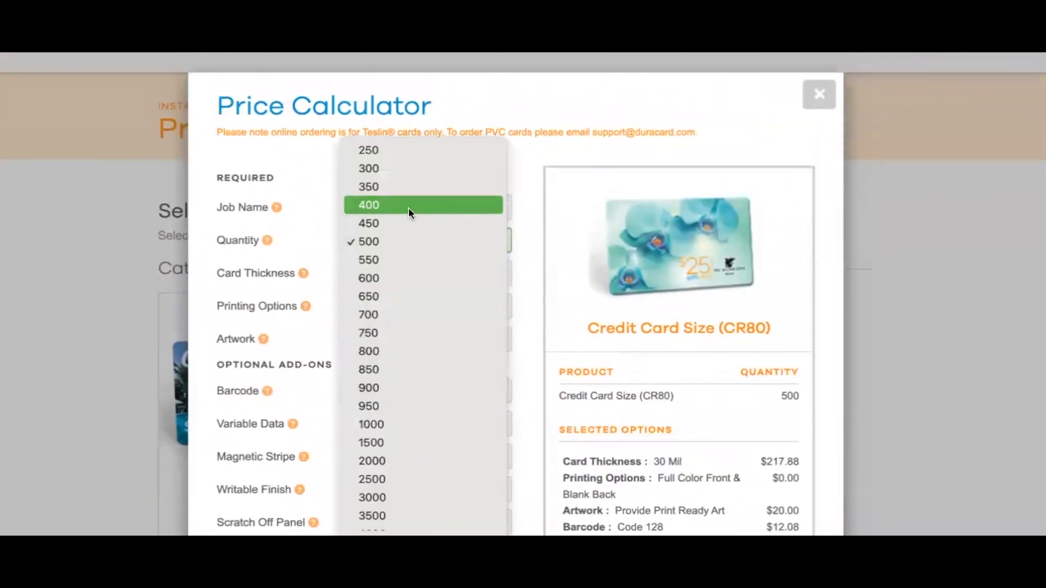
left_click(400, 151)
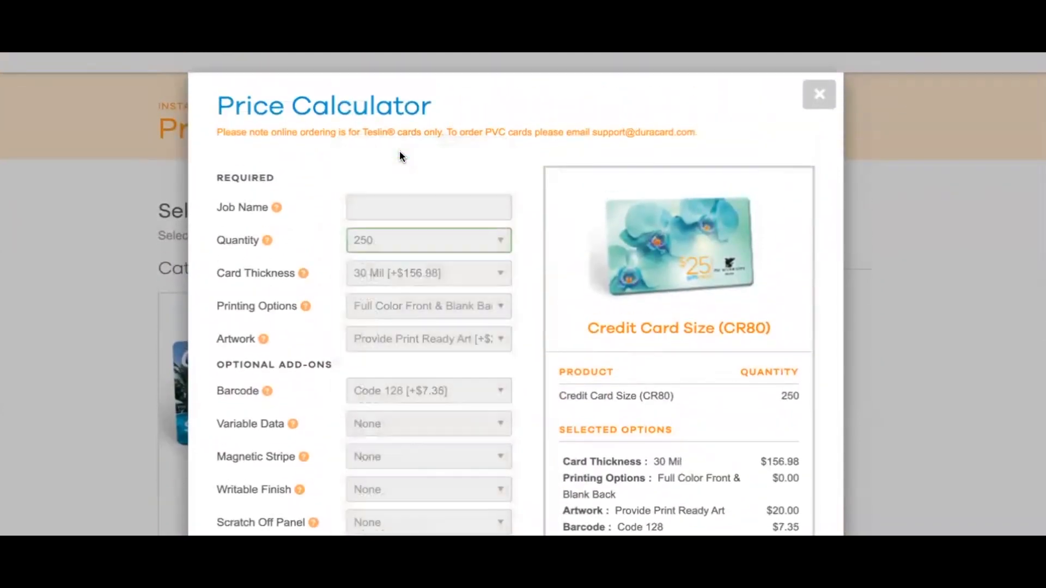
scroll(307, 177, "down", 1)
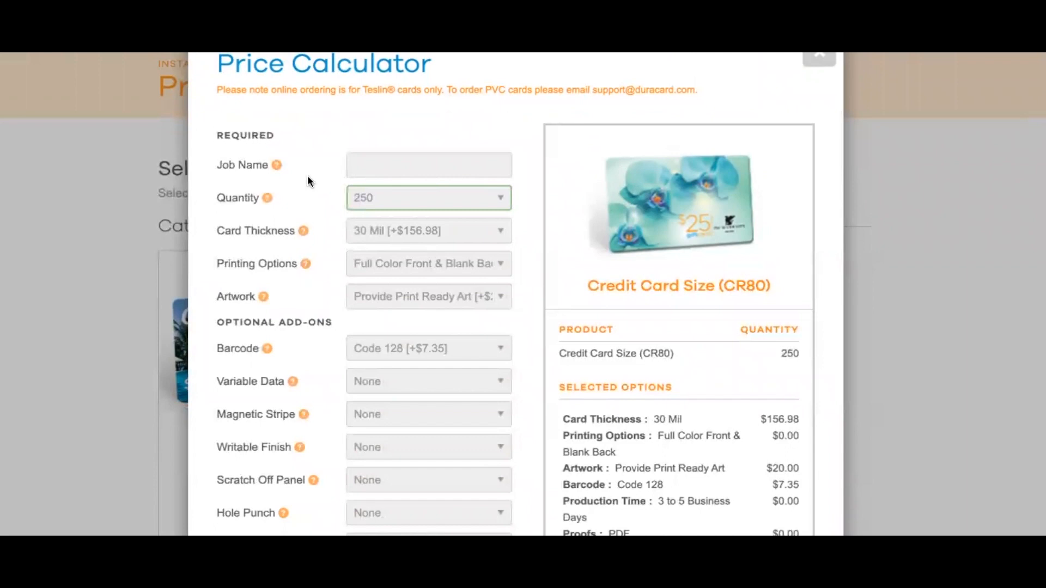
scroll(307, 181, "down", 2)
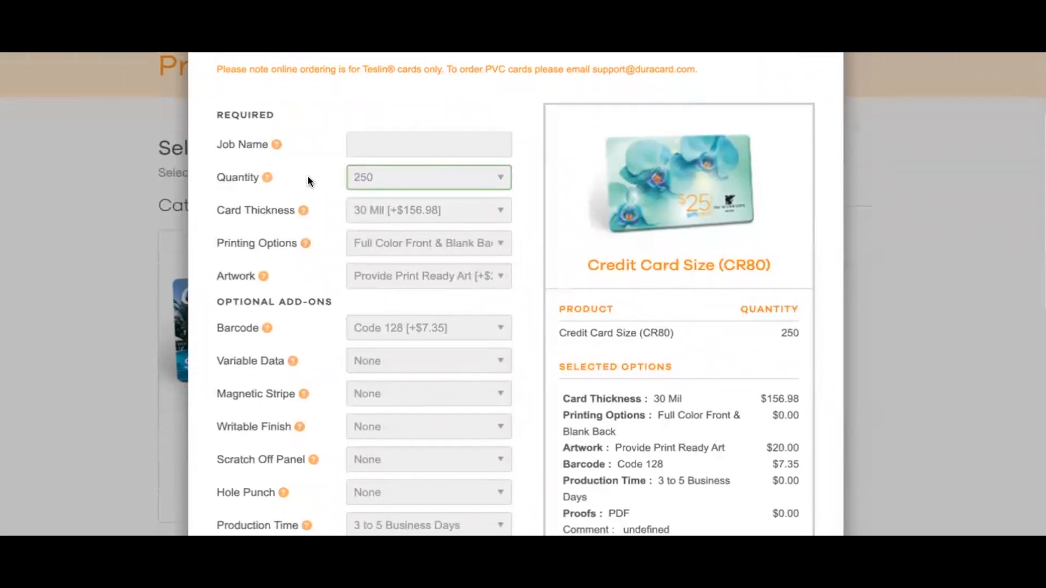
scroll(308, 177, "down", 3)
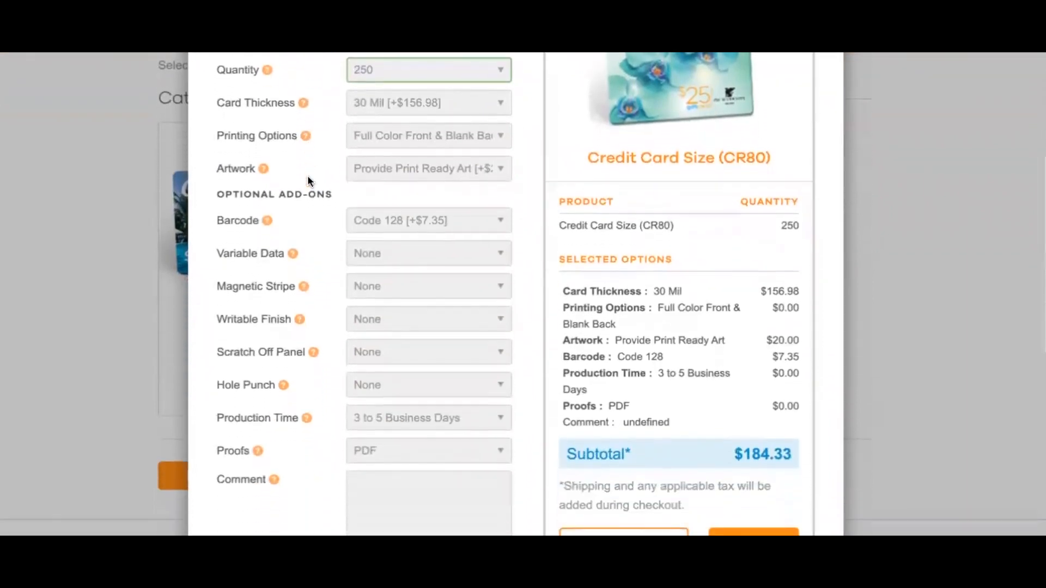
scroll(308, 178, "up", 1)
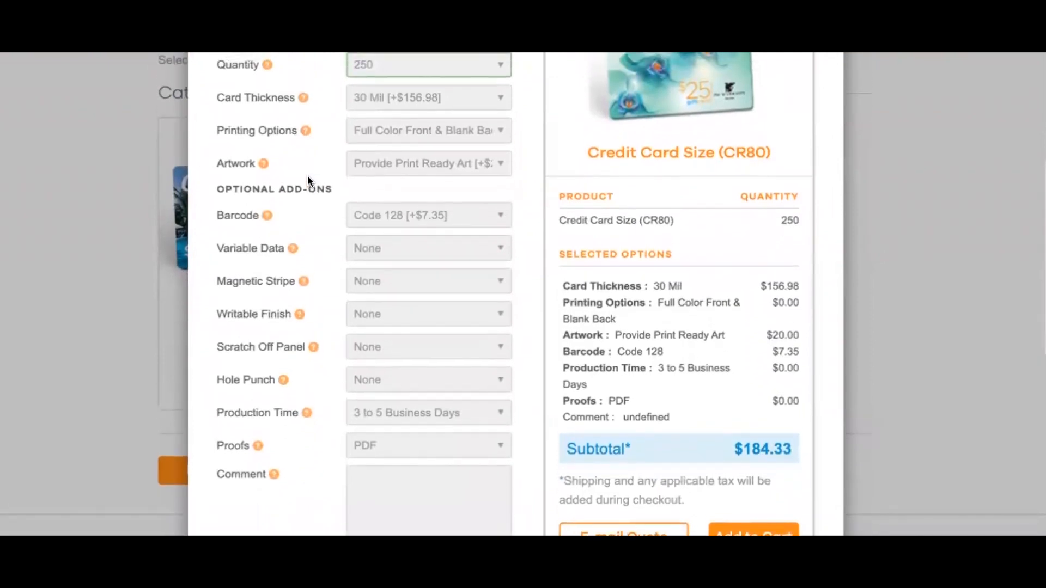
scroll(308, 178, "up", 3)
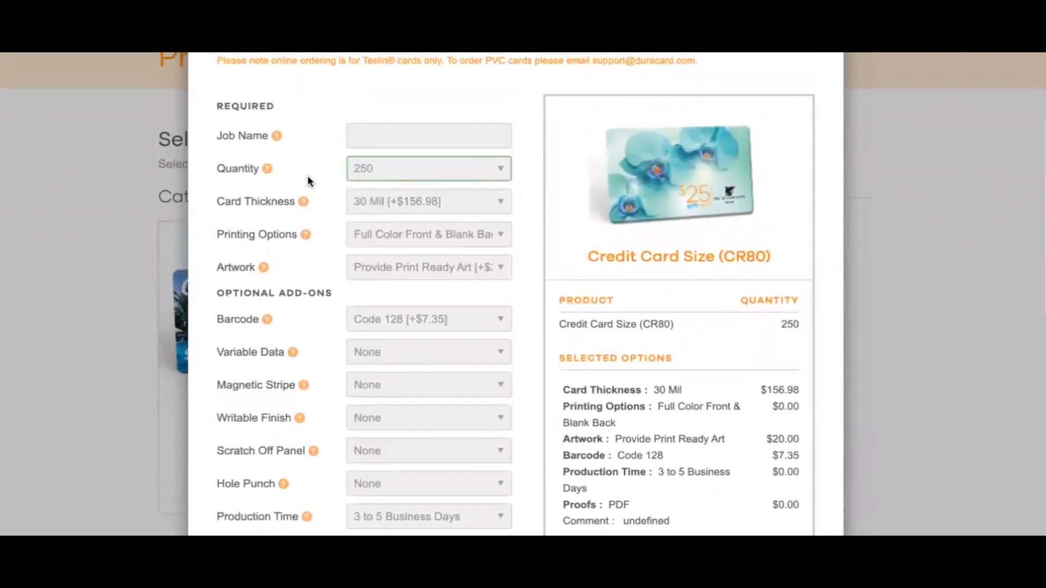